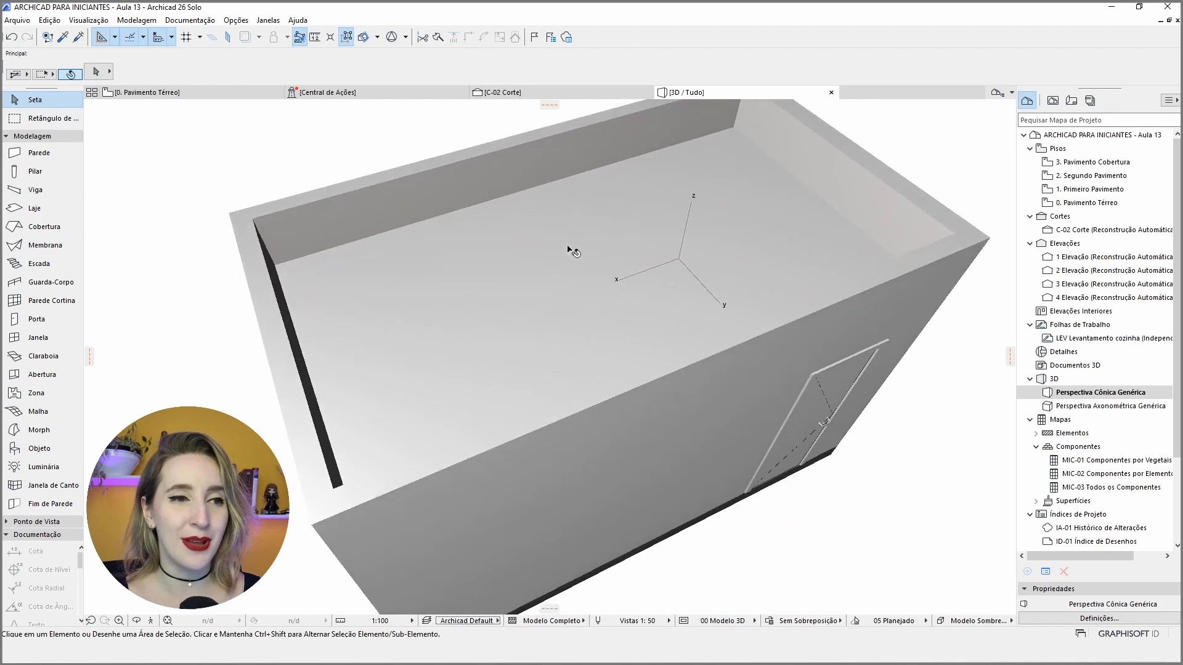
# - Orbit the 3D model to view the ceiling slab and its surrounding walls from above
pyautogui.click(570, 251)
pyautogui.moveTo(621, 368)
pyautogui.keyDown('shift'); pyautogui.mouseDown(button='middle')
pyautogui.moveTo(668, 338)
pyautogui.moveTo(507, 354)
pyautogui.moveTo(667, 354)
pyautogui.moveTo(638, 365)
pyautogui.mouseUp(button='middle'); pyautogui.keyUp('shift')
pyautogui.click(924, 193)
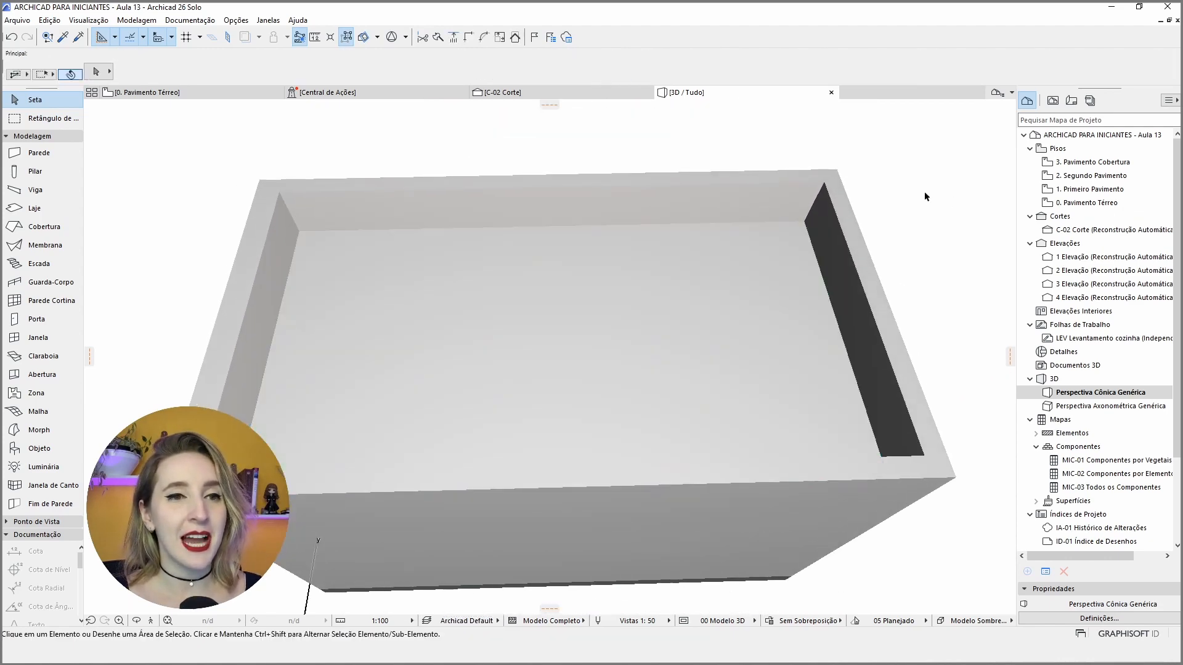
pyautogui.keyDown('shift'); pyautogui.moveTo(924, 192); pyautogui.dragTo(742, 322, button='middle'); pyautogui.keyUp('shift')
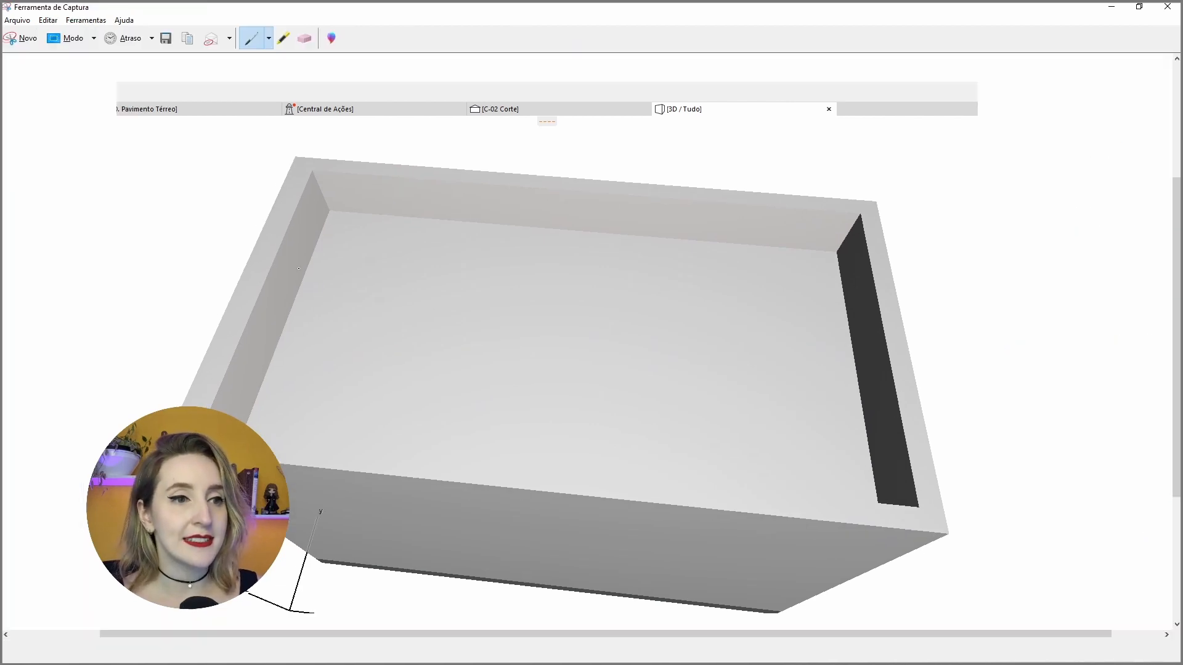
# - Switch to the Snipping Tool capture of the 3D view and sketch a long box in blue with a larger red outline around it
pyautogui.moveTo(382, 299)
pyautogui.mouseDown()
pyautogui.moveTo(374, 326)
pyautogui.moveTo(522, 300)
pyautogui.moveTo(773, 309)
pyautogui.moveTo(778, 349)
pyautogui.moveTo(422, 362)
pyautogui.moveTo(357, 346)
pyautogui.moveTo(422, 289)
pyautogui.moveTo(720, 287)
pyautogui.moveTo(764, 344)
pyautogui.moveTo(556, 376)
pyautogui.moveTo(350, 360)
pyautogui.mouseUp()
pyautogui.click(268, 39)
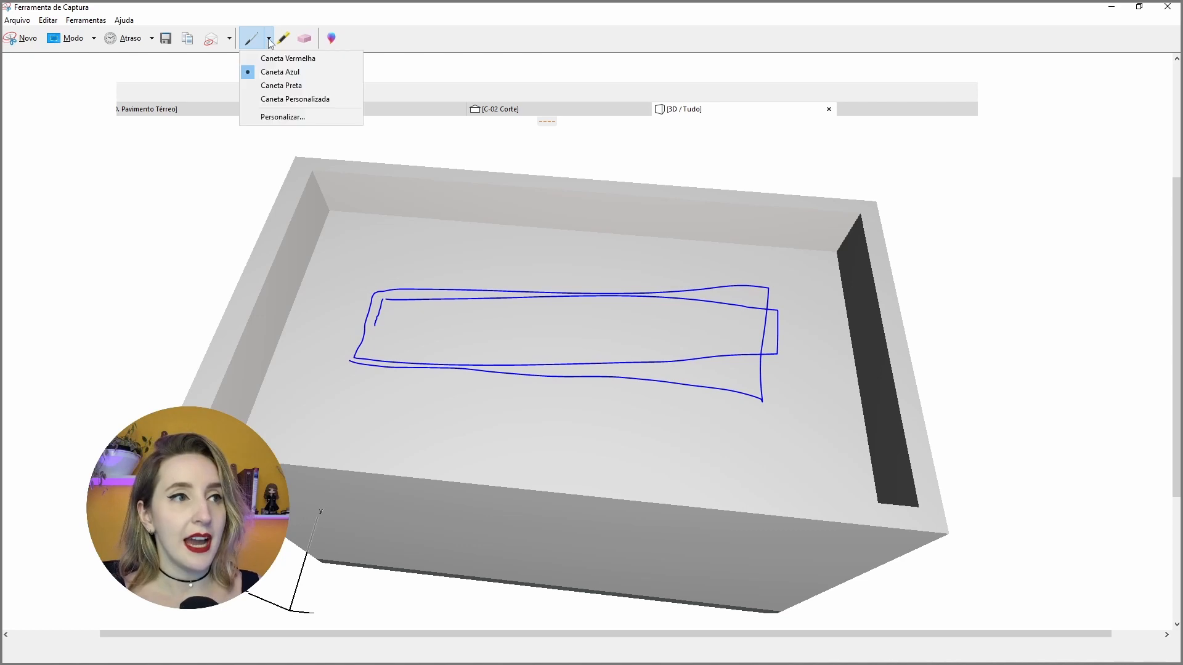
pyautogui.click(271, 53)
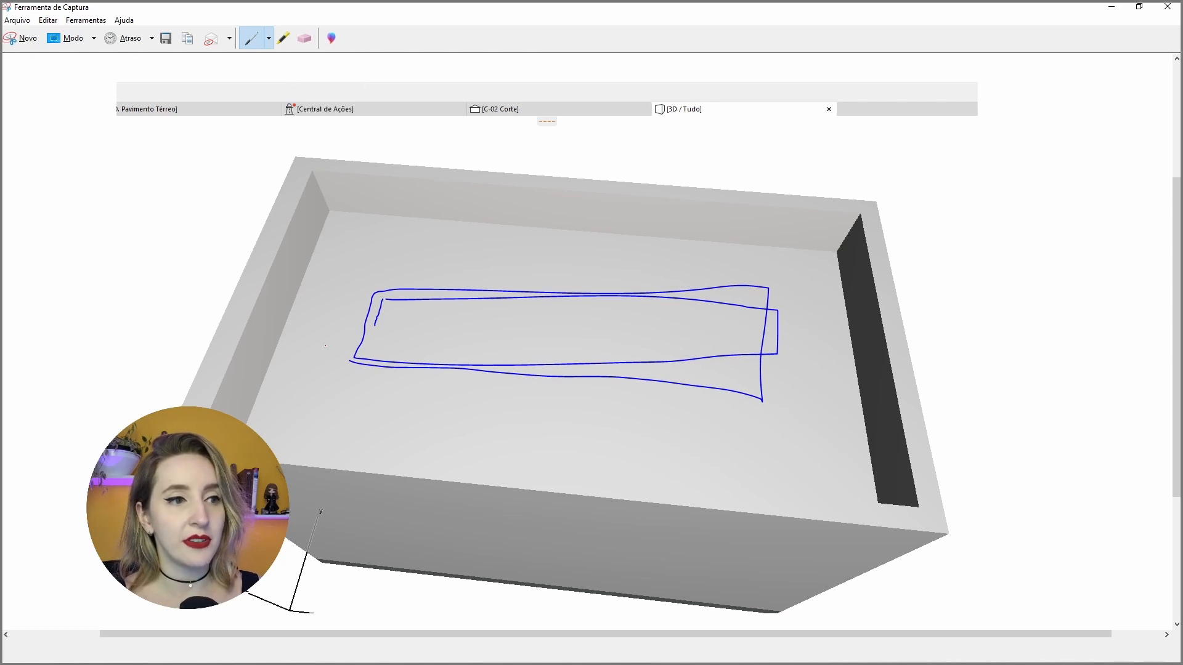
pyautogui.moveTo(340, 329)
pyautogui.mouseDown()
pyautogui.moveTo(350, 363)
pyautogui.moveTo(513, 333)
pyautogui.moveTo(752, 342)
pyautogui.moveTo(771, 381)
pyautogui.moveTo(555, 381)
pyautogui.moveTo(326, 356)
pyautogui.moveTo(368, 264)
pyautogui.moveTo(768, 258)
pyautogui.moveTo(783, 285)
pyautogui.moveTo(775, 354)
pyautogui.mouseUp()
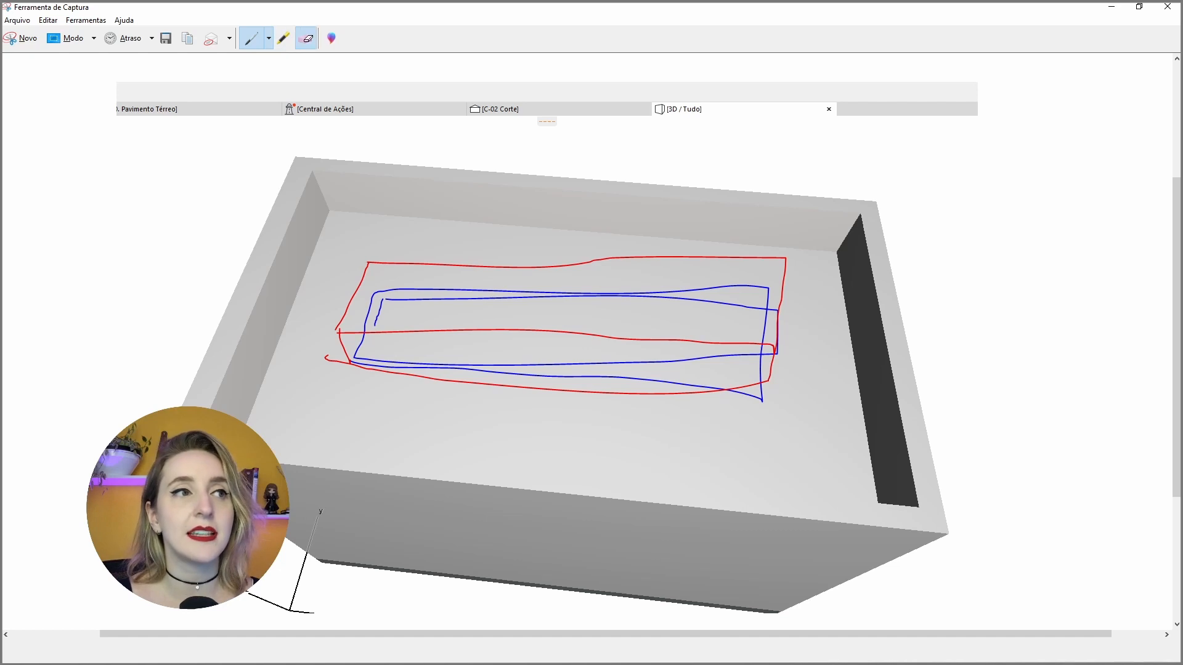
# - Erase all the blue and red sketch strokes from the capture
pyautogui.click(305, 38)
pyautogui.moveTo(591, 341); pyautogui.dragTo(500, 278)
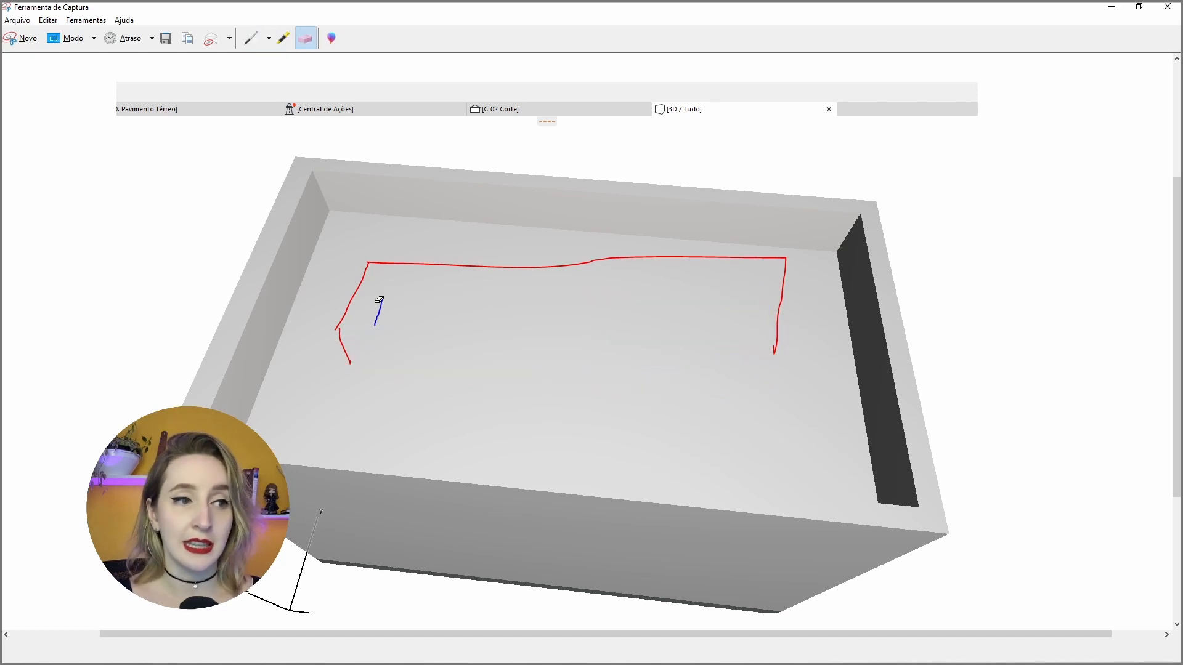
pyautogui.click(379, 302)
pyautogui.moveTo(333, 313)
pyautogui.mouseDown()
pyautogui.moveTo(361, 356)
pyautogui.moveTo(337, 338)
pyautogui.mouseUp()
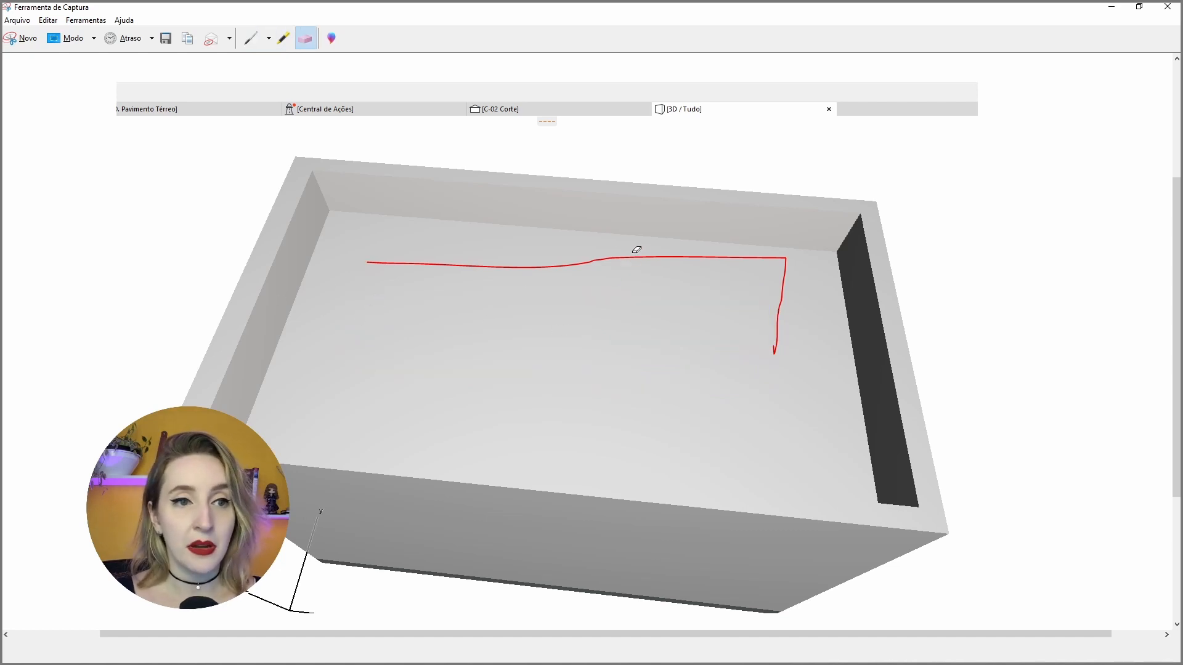
pyautogui.moveTo(637, 250); pyautogui.dragTo(753, 302)
# - Sketch a long rectangular 3D box in black on the slab
pyautogui.click(268, 38)
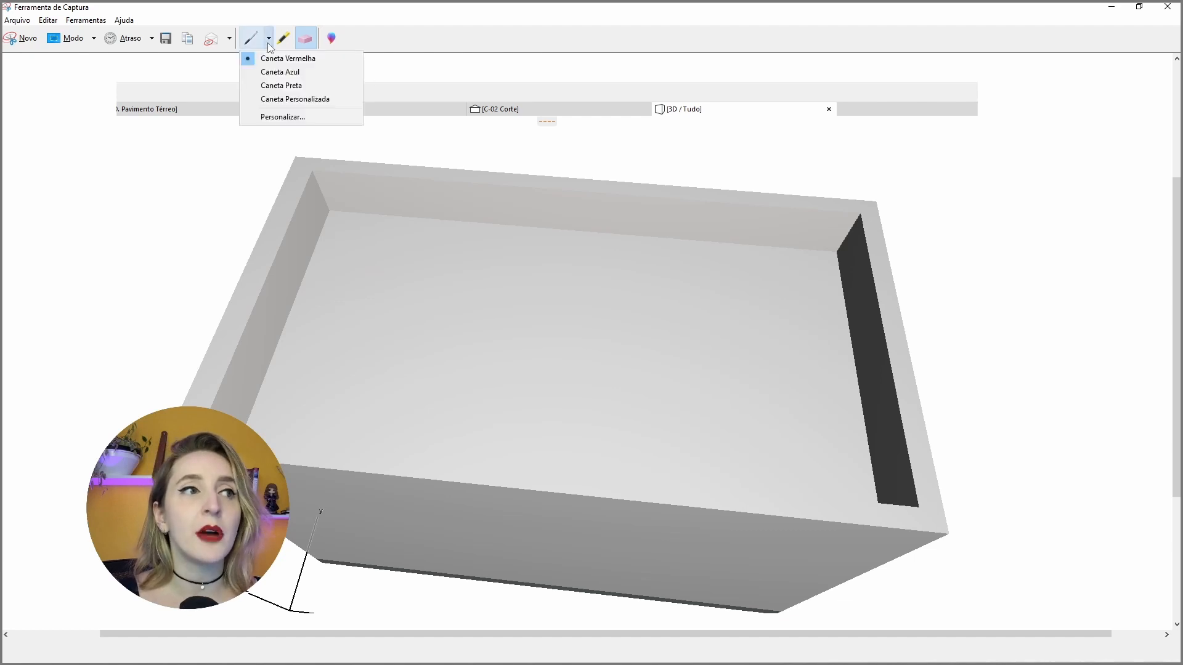
pyautogui.click(295, 85)
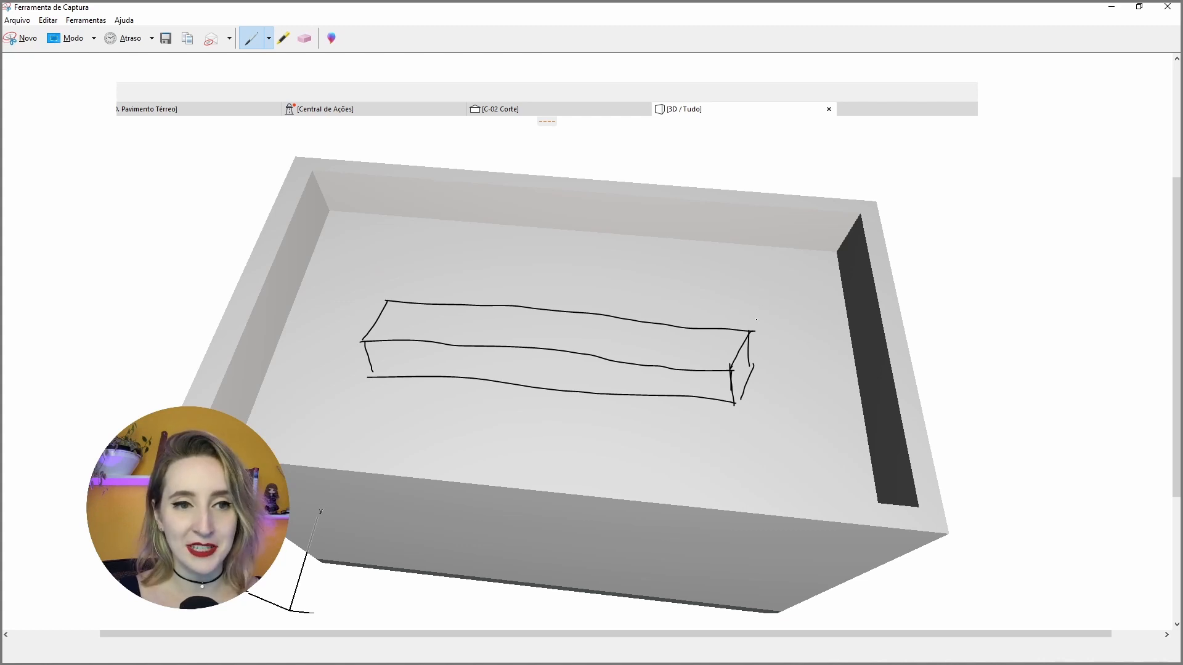
pyautogui.moveTo(757, 306)
pyautogui.mouseDown()
pyautogui.moveTo(755, 333)
pyautogui.moveTo(782, 327)
pyautogui.moveTo(768, 312)
pyautogui.moveTo(797, 270)
pyautogui.mouseUp()
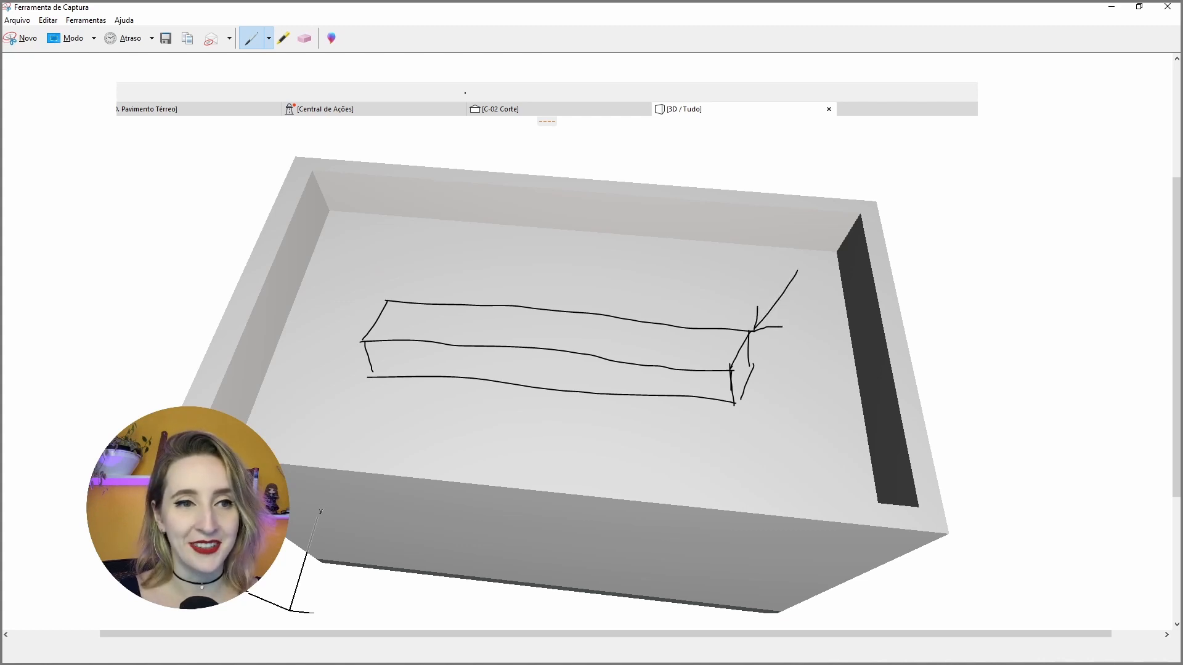
pyautogui.click(301, 45)
pyautogui.moveTo(747, 303); pyautogui.dragTo(797, 316)
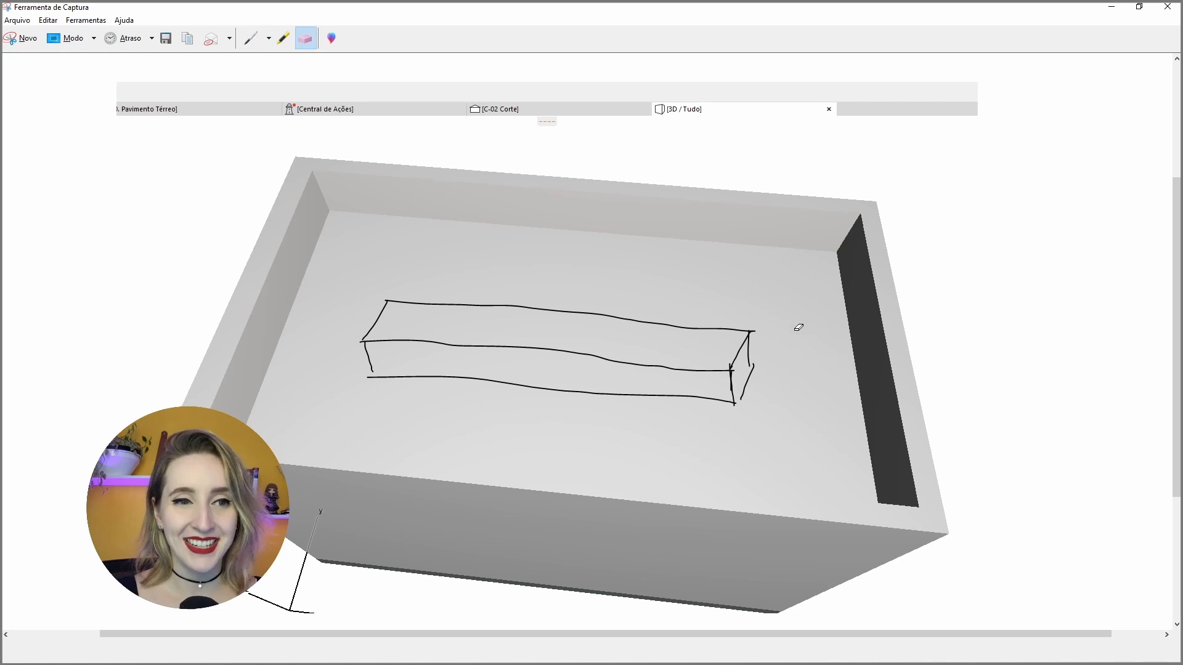
# - Draw a red double-headed arrow along the front of the black box to mark its length
pyautogui.click(269, 40)
pyautogui.click(295, 60)
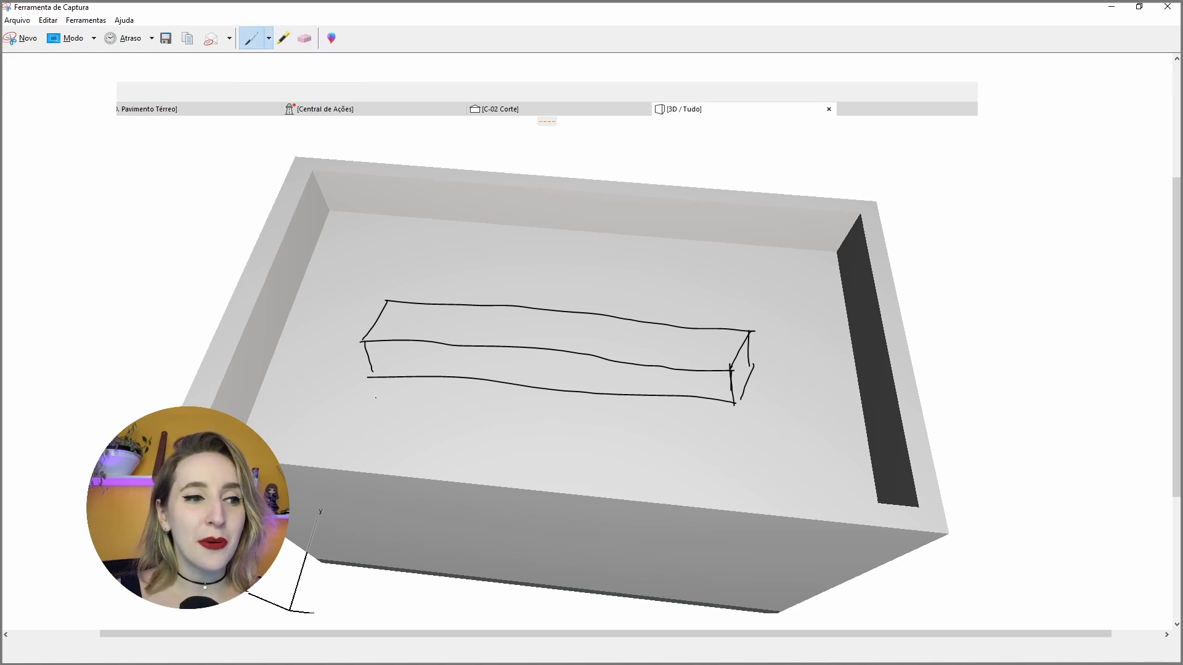
pyautogui.moveTo(376, 397)
pyautogui.mouseDown()
pyautogui.moveTo(381, 412)
pyautogui.moveTo(396, 392)
pyautogui.moveTo(724, 434)
pyautogui.moveTo(715, 447)
pyautogui.mouseUp()
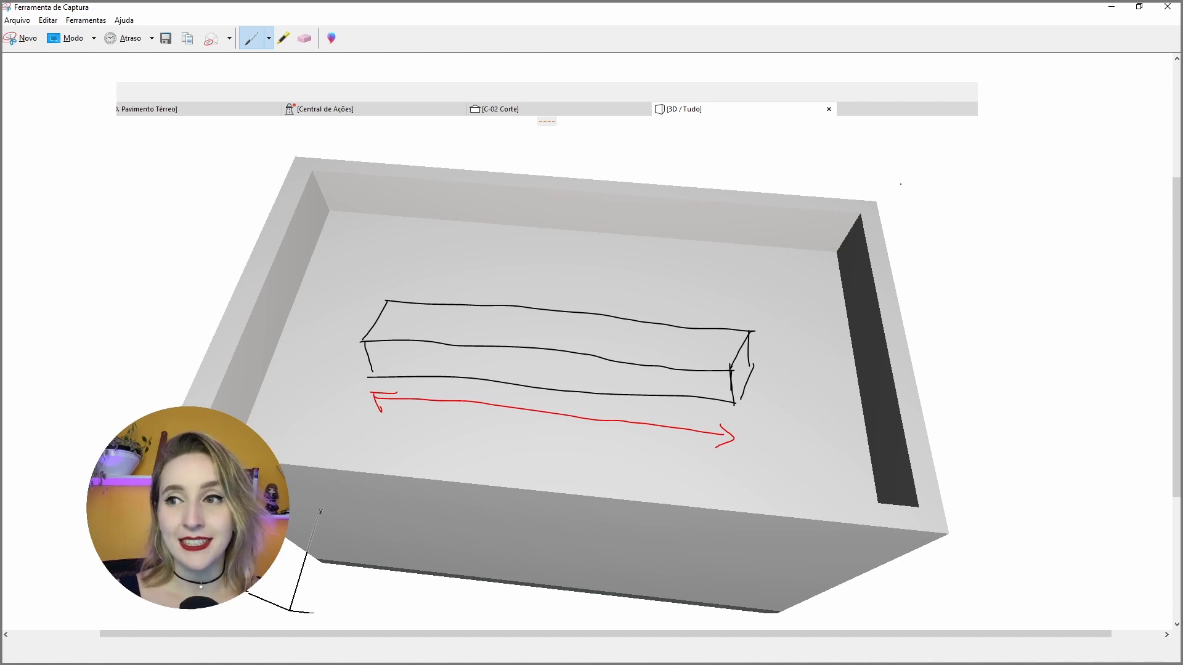
# - Sketch a crown-molding cross-section in red beside the model, with ceiling lines on both sides and dots filling the profile
pyautogui.moveTo(917, 177)
pyautogui.mouseDown()
pyautogui.moveTo(922, 221)
pyautogui.moveTo(966, 174)
pyautogui.moveTo(1054, 167)
pyautogui.moveTo(1066, 259)
pyautogui.moveTo(1000, 256)
pyautogui.moveTo(984, 238)
pyautogui.moveTo(1055, 250)
pyautogui.moveTo(1054, 203)
pyautogui.moveTo(1004, 178)
pyautogui.moveTo(932, 182)
pyautogui.moveTo(917, 259)
pyautogui.moveTo(918, 209)
pyautogui.mouseUp()
pyautogui.moveTo(927, 263)
pyautogui.mouseDown()
pyautogui.moveTo(848, 268)
pyautogui.moveTo(916, 252)
pyautogui.mouseUp()
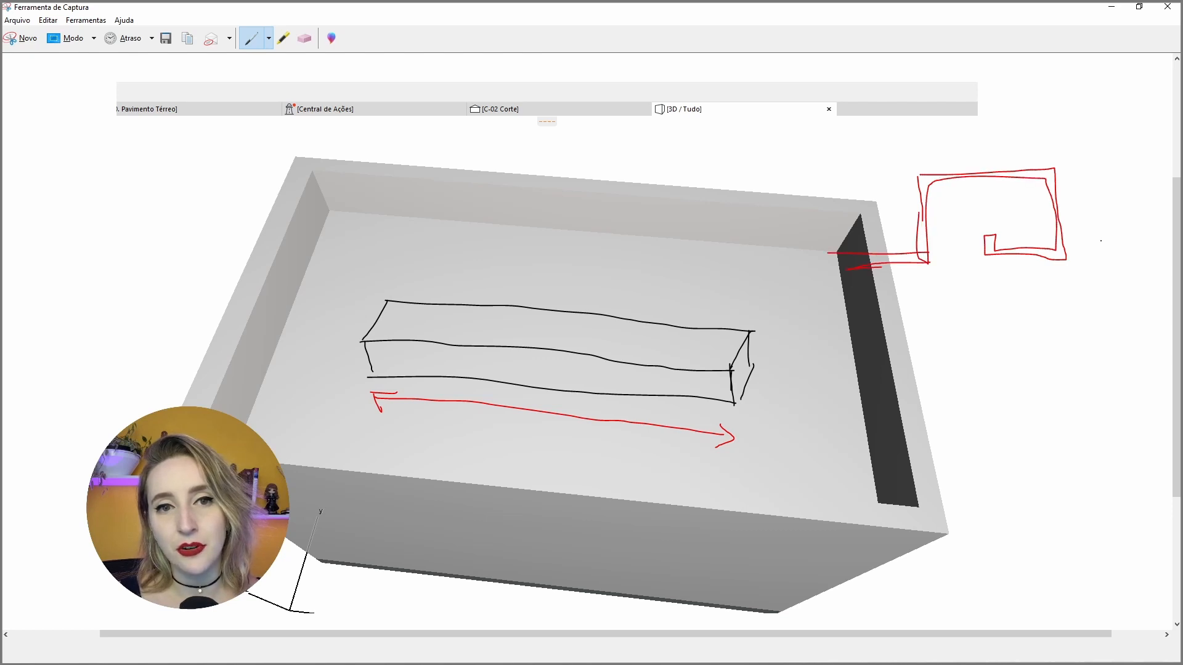
pyautogui.moveTo(1064, 254)
pyautogui.mouseDown()
pyautogui.moveTo(1109, 253)
pyautogui.moveTo(1116, 237)
pyautogui.mouseUp()
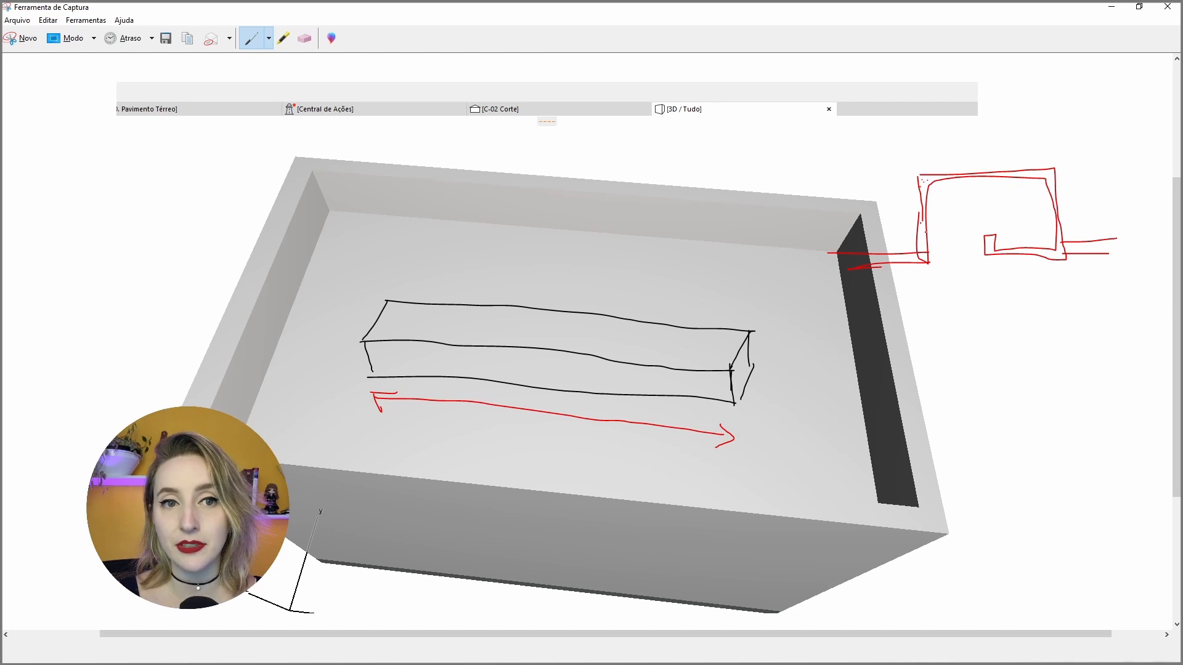
pyautogui.click(915, 250)
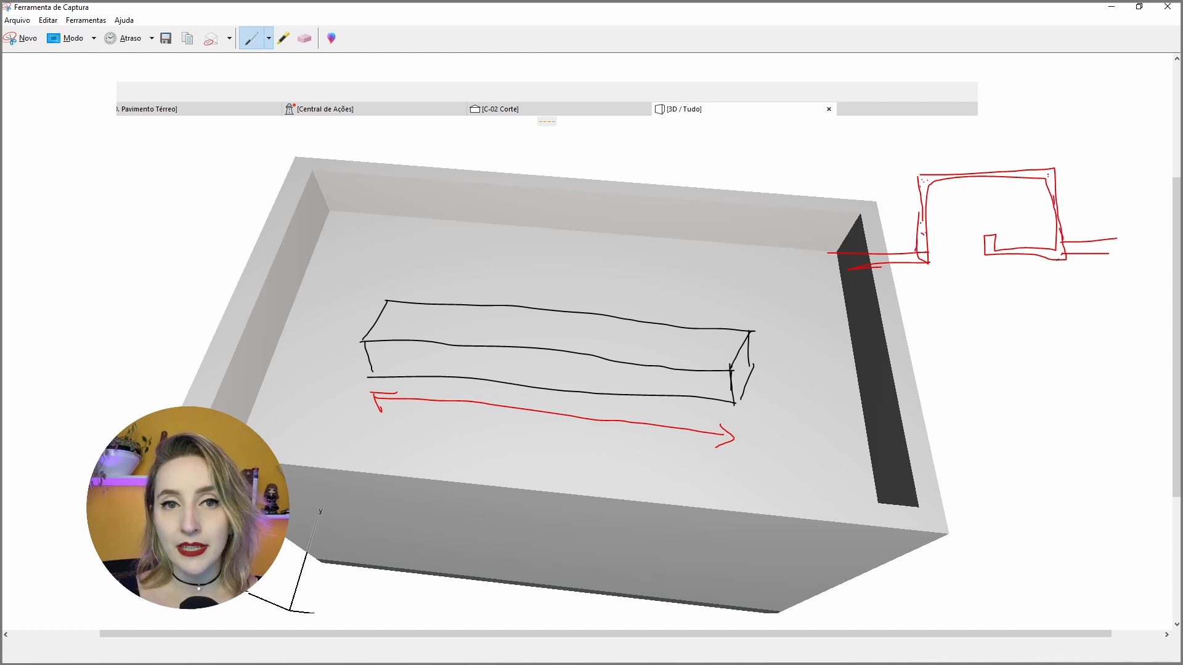
# - Circle the red cross-section in blue, link it to the box with an arrow, and label them 2D and 3D
pyautogui.click(269, 39)
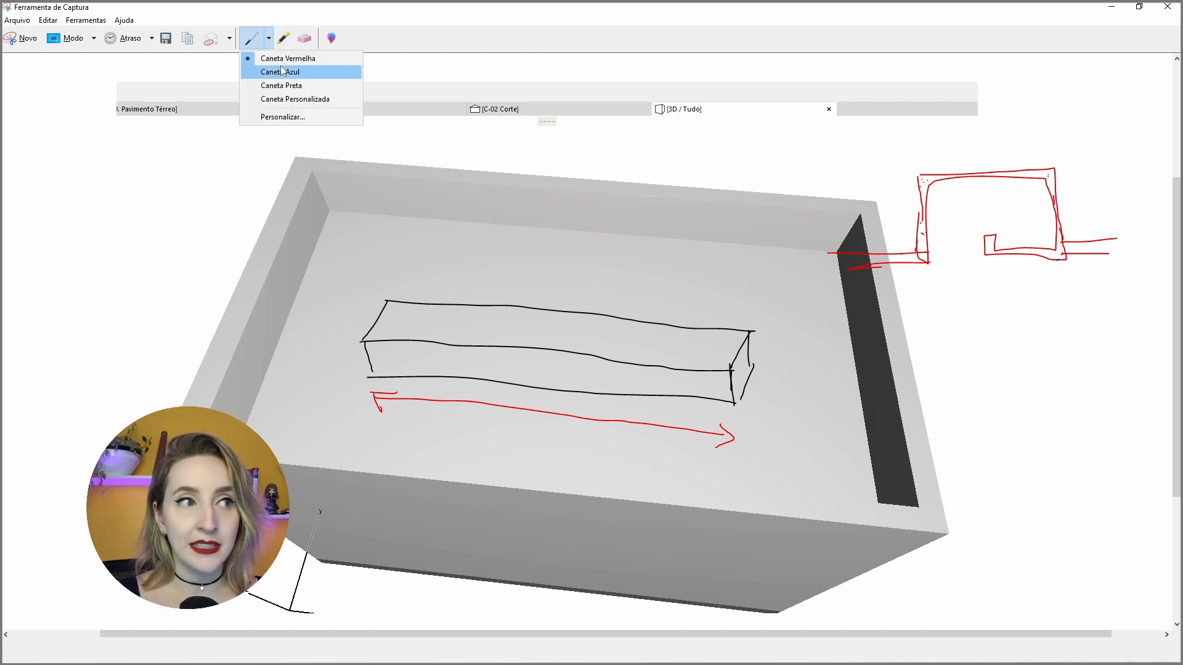
pyautogui.click(282, 72)
pyautogui.moveTo(924, 166)
pyautogui.mouseDown()
pyautogui.moveTo(770, 161)
pyautogui.moveTo(619, 309)
pyautogui.moveTo(682, 289)
pyautogui.moveTo(672, 300)
pyautogui.moveTo(707, 303)
pyautogui.moveTo(721, 281)
pyautogui.moveTo(697, 304)
pyautogui.mouseUp()
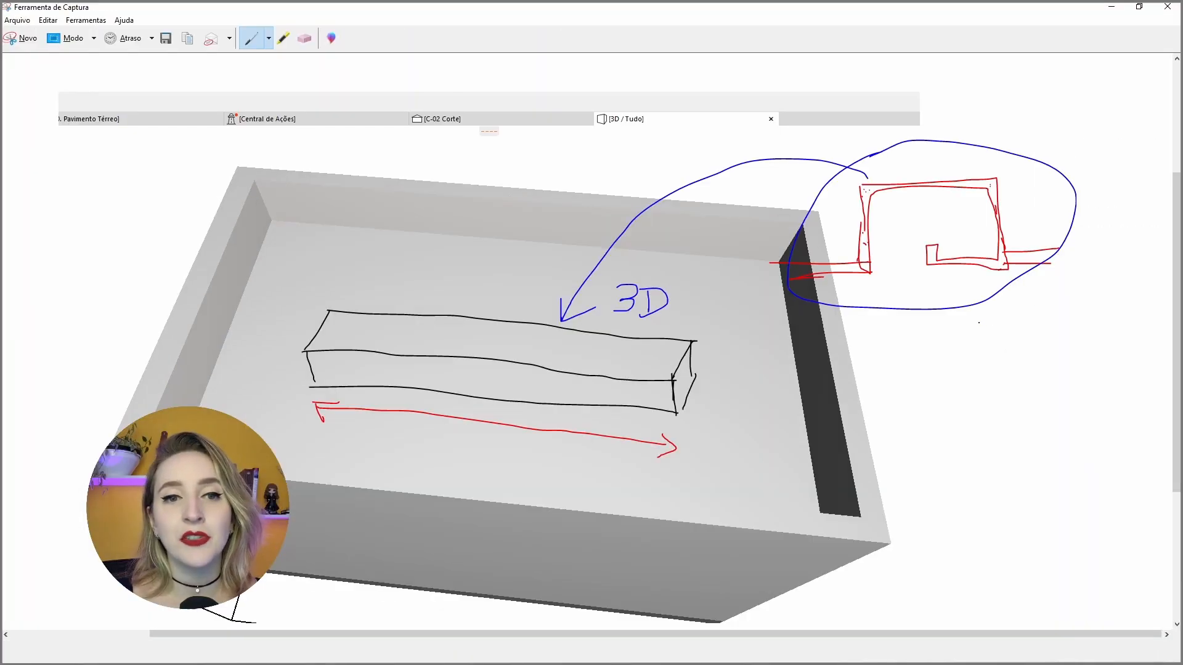
pyautogui.moveTo(974, 320); pyautogui.dragTo(1001, 333)
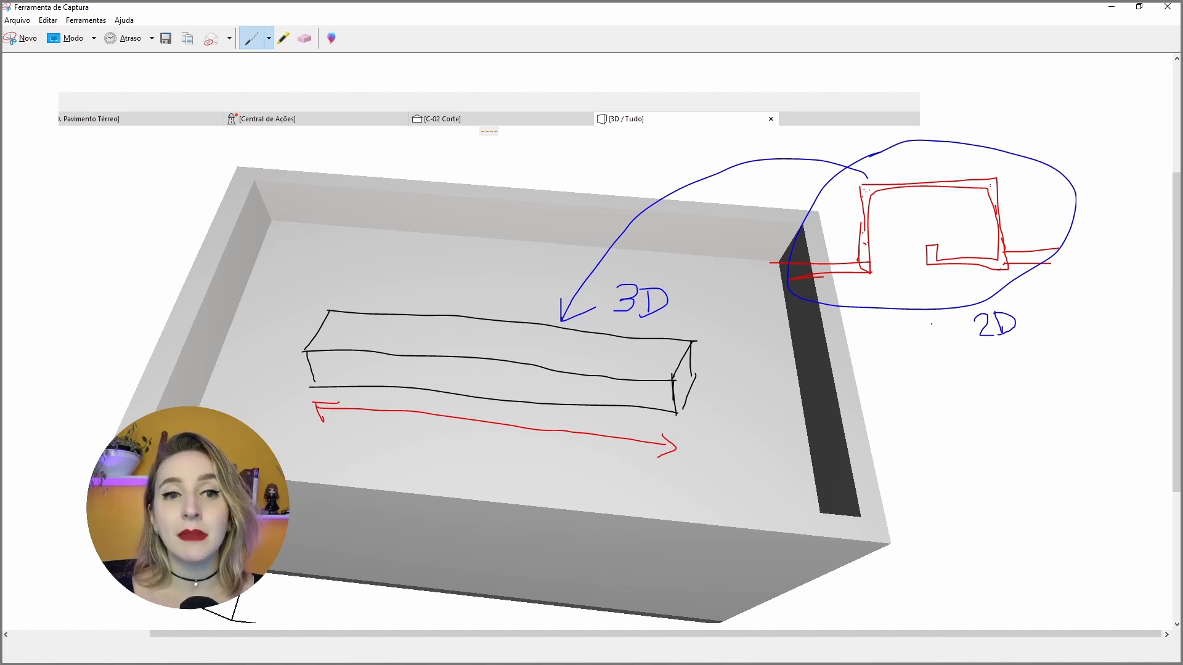
# - Mark the 2D cross-section with a red arrow numbered 1, and annotate beside the end of the 3D box
pyautogui.moveTo(931, 322)
pyautogui.mouseDown()
pyautogui.moveTo(954, 445)
pyautogui.moveTo(932, 414)
pyautogui.mouseUp()
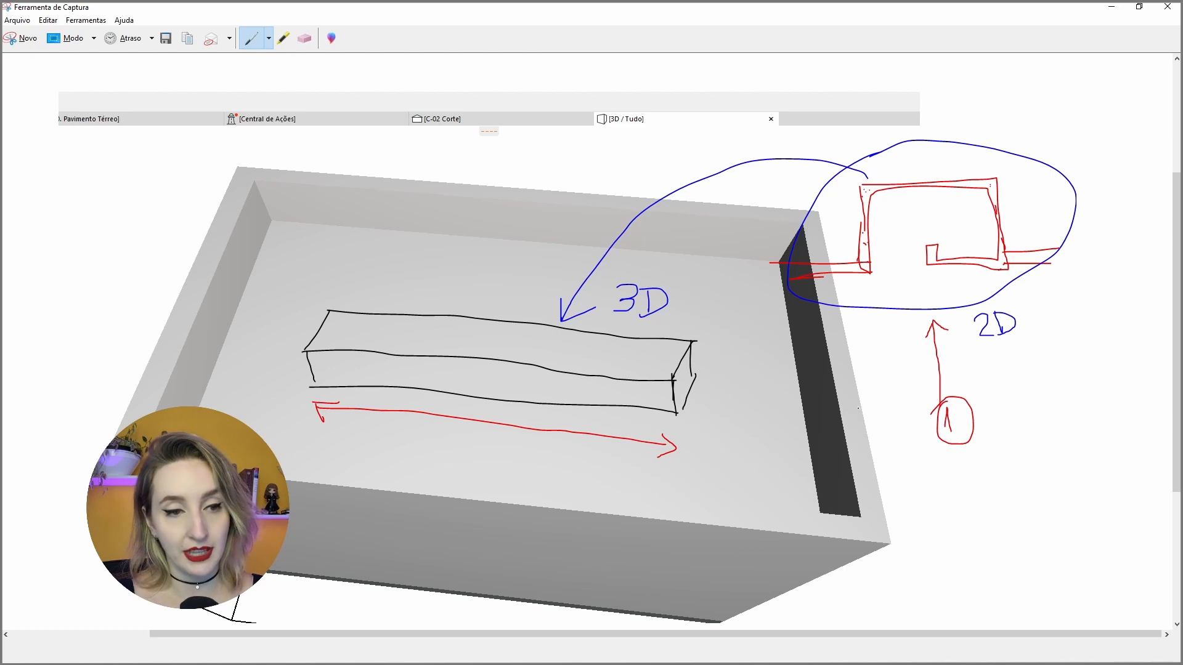
pyautogui.moveTo(705, 405)
pyautogui.mouseDown()
pyautogui.moveTo(687, 410)
pyautogui.moveTo(697, 425)
pyautogui.moveTo(745, 439)
pyautogui.moveTo(722, 447)
pyautogui.moveTo(760, 424)
pyautogui.moveTo(746, 417)
pyautogui.mouseUp()
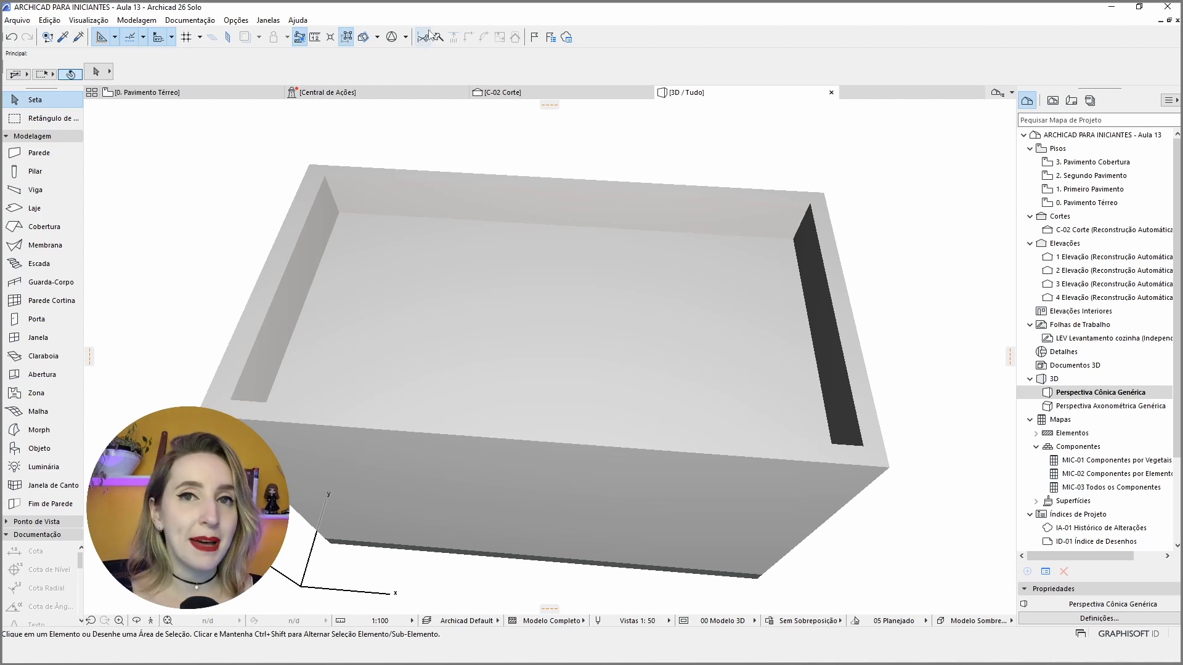
# - Return to Archicad and open the Profile Manager (Gestor de Perfil)
pyautogui.click(261, 20)
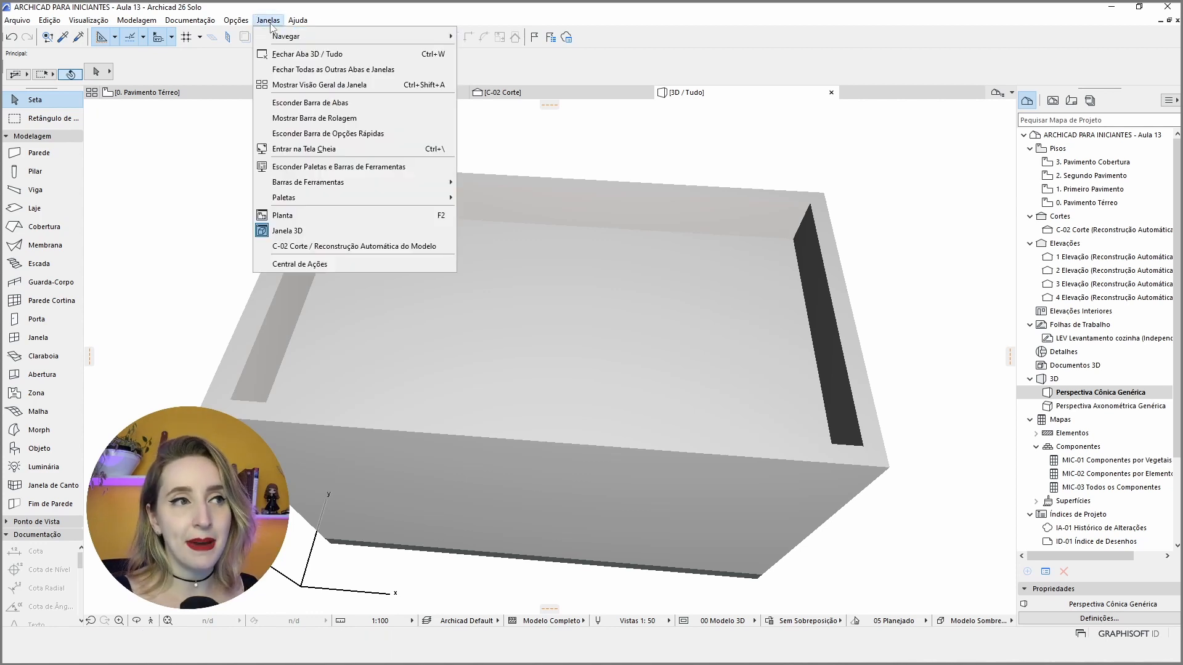
pyautogui.moveTo(412, 195)
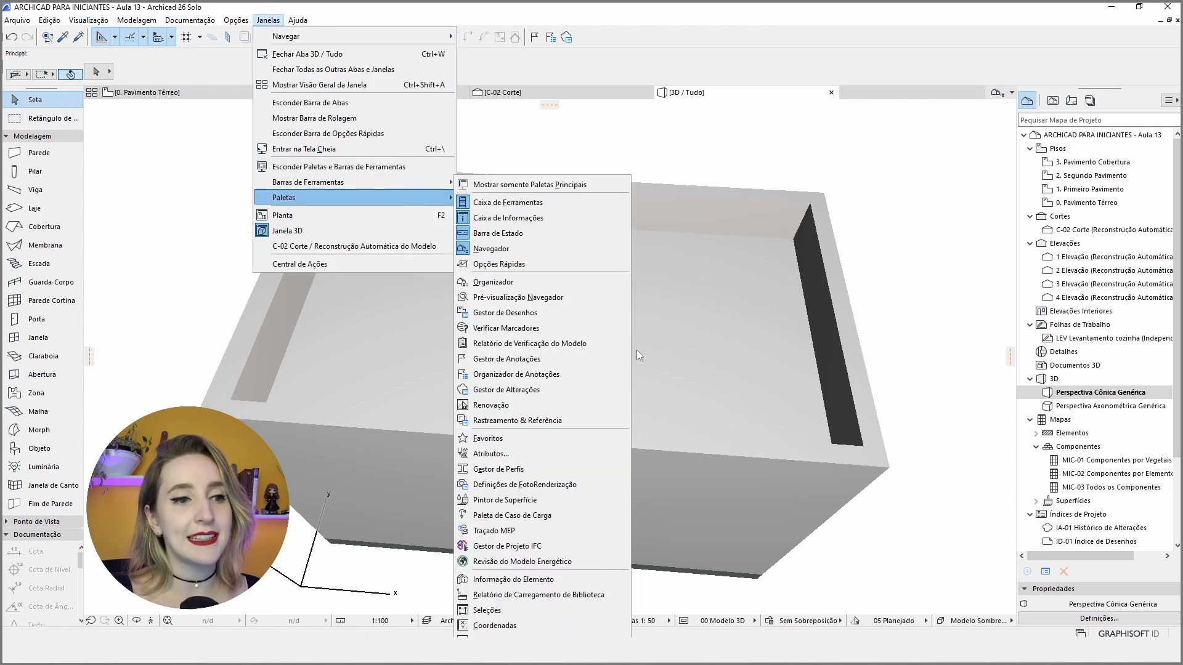
pyautogui.click(566, 468)
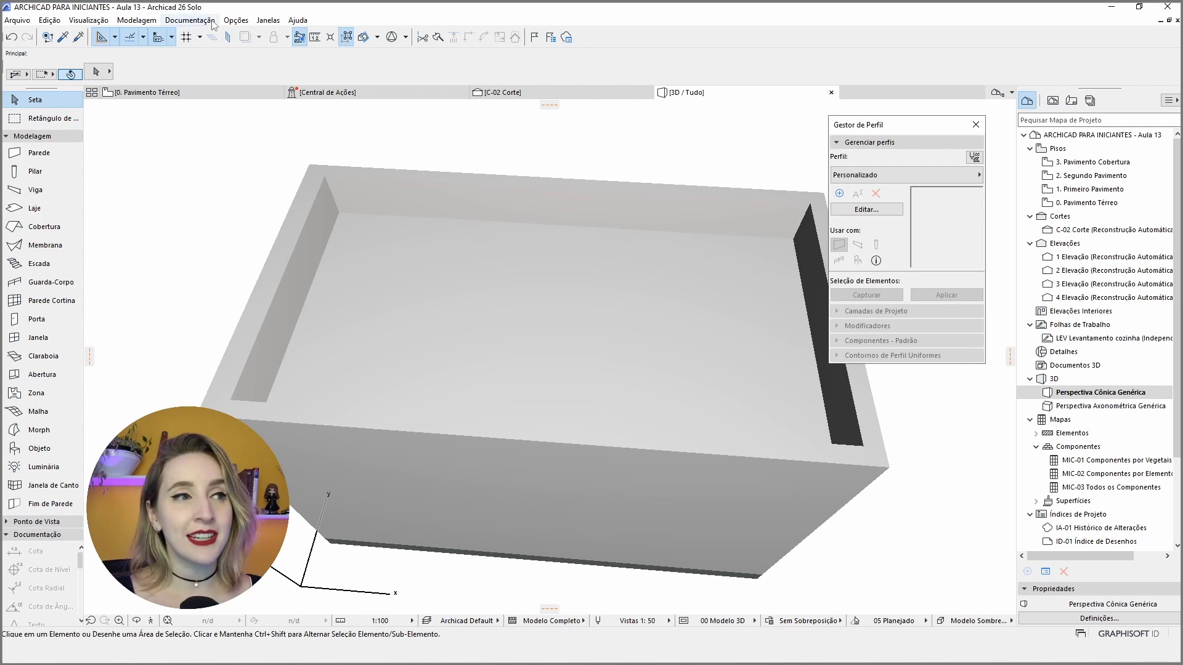
pyautogui.click(236, 20)
pyautogui.moveTo(262, 39)
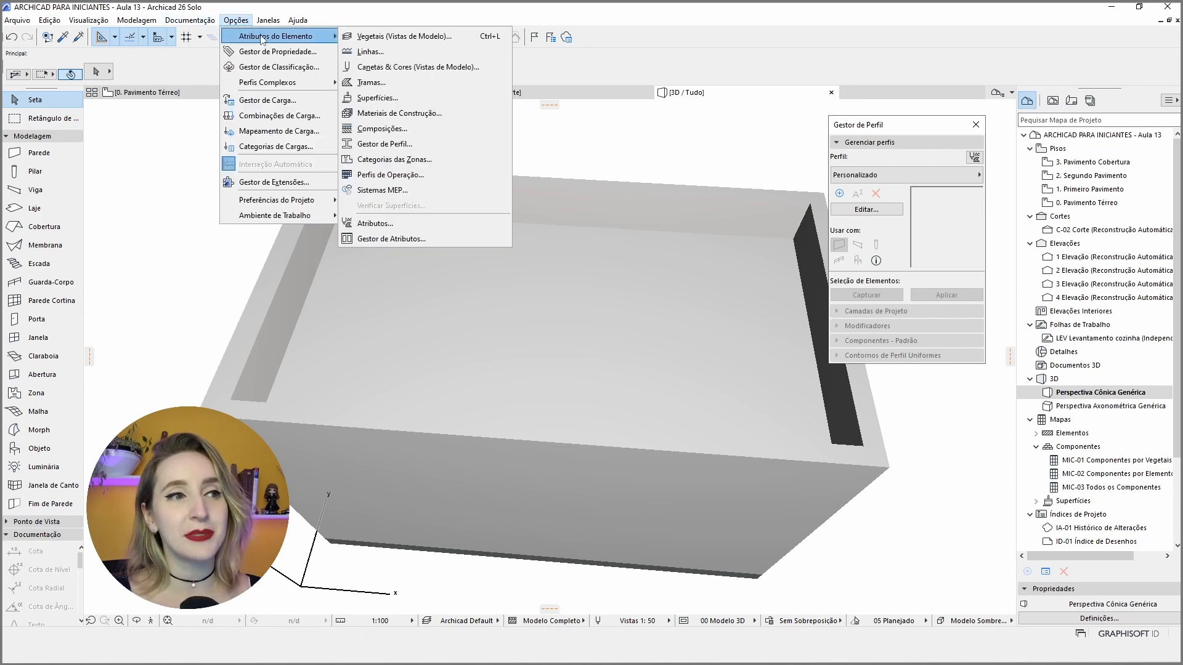
pyautogui.click(413, 144)
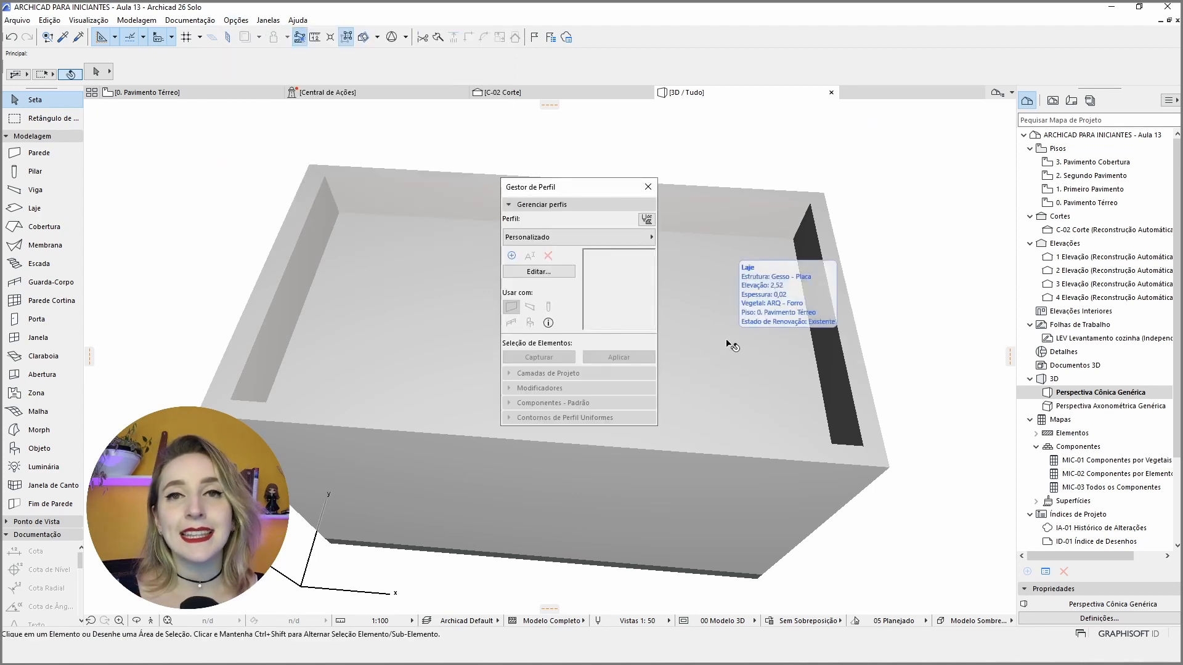
# - Preview the profile DET - Peitoril Decorativo Janela from the Detalhes folder in the Profile Manager
pyautogui.click(626, 237)
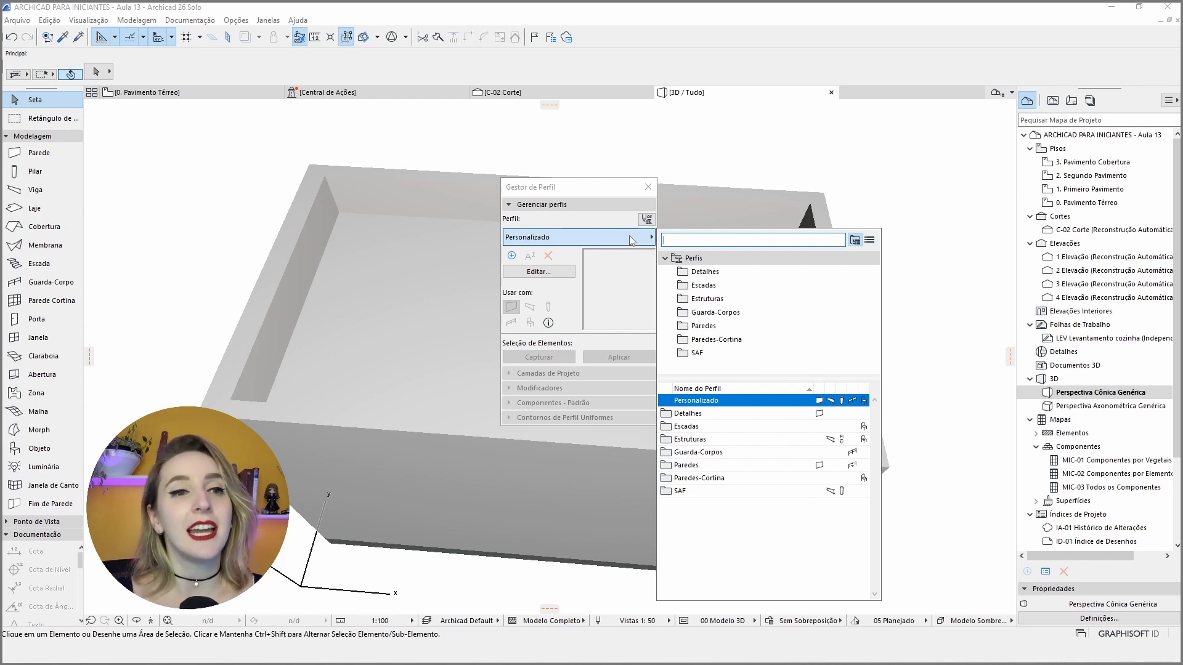
pyautogui.click(718, 274)
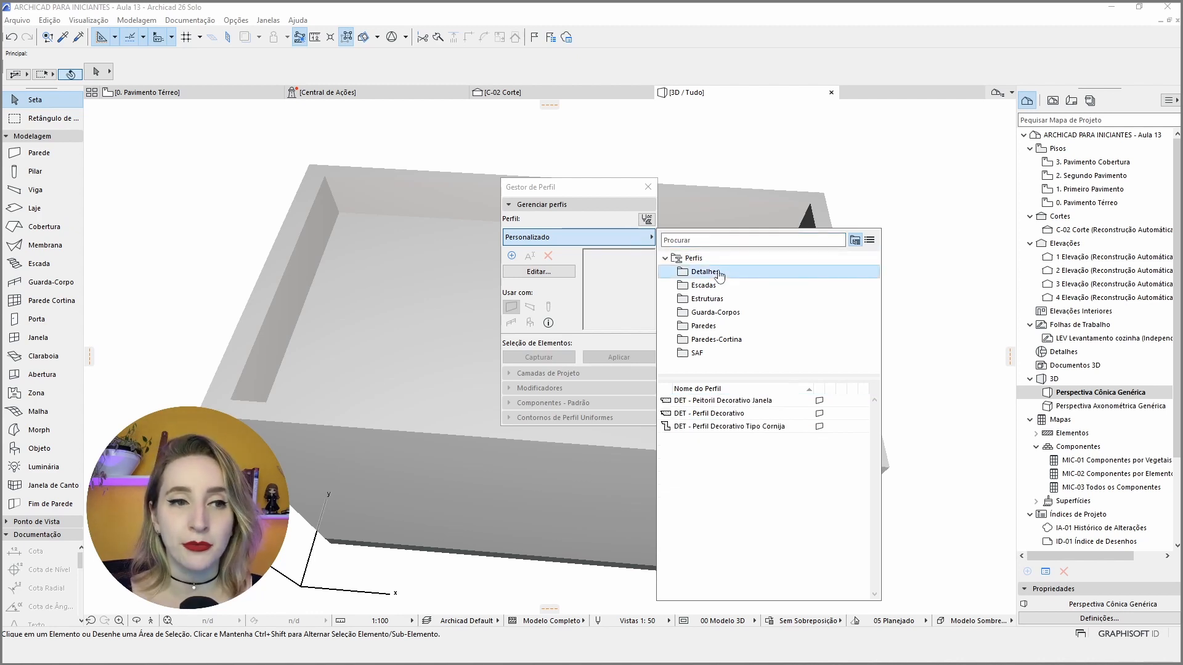
pyautogui.click(739, 402)
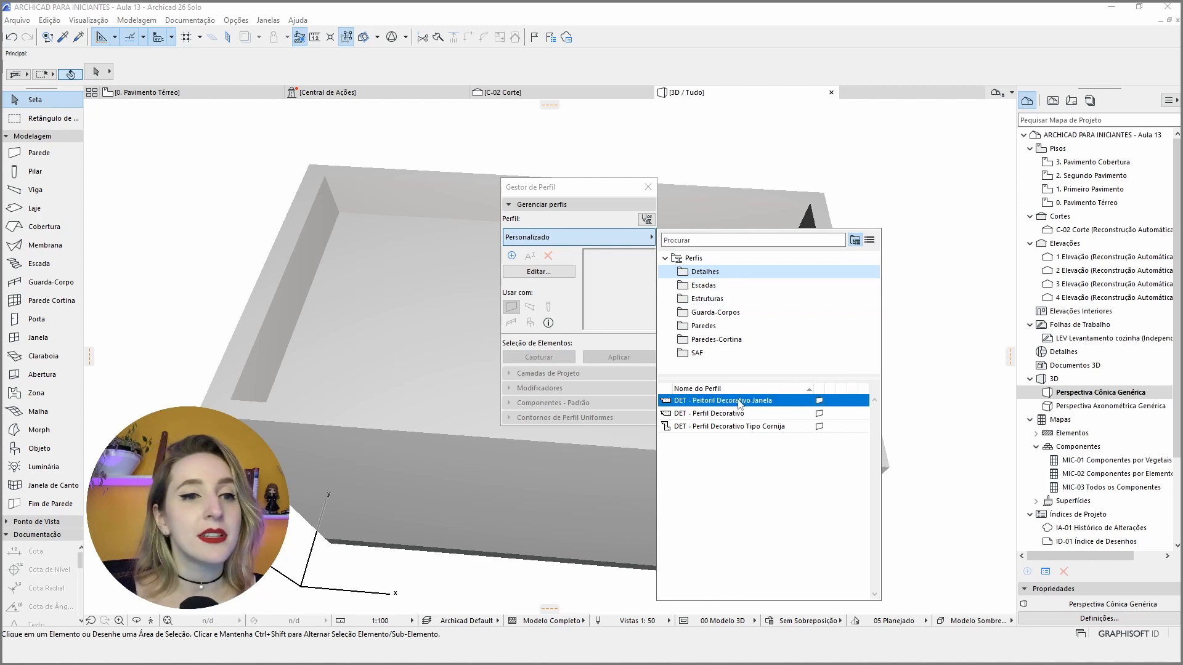
pyautogui.doubleClick(738, 402)
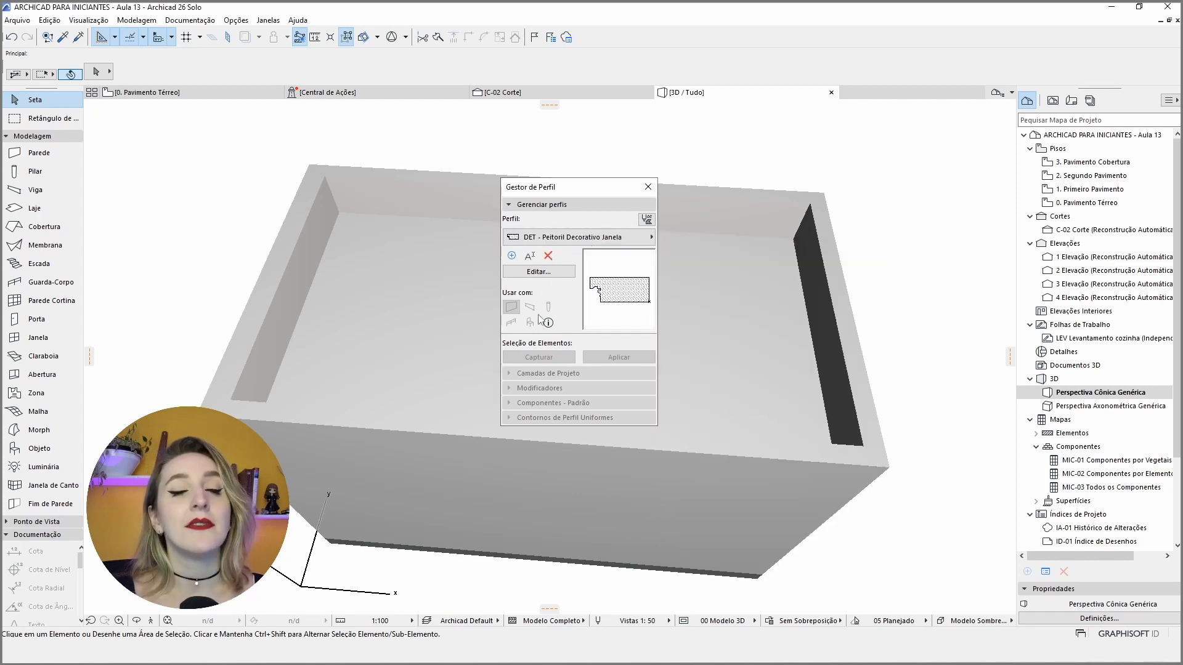
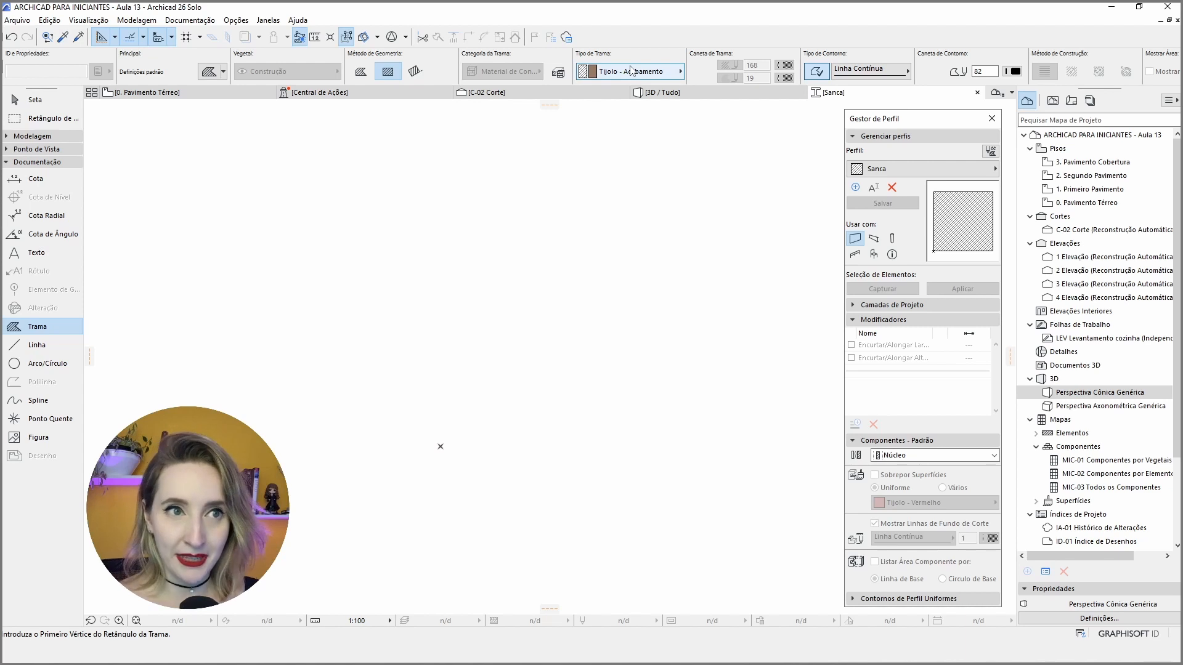
# - Set the fill's building material to Gesso - Placa from the Vedações folder
pyautogui.click(627, 72)
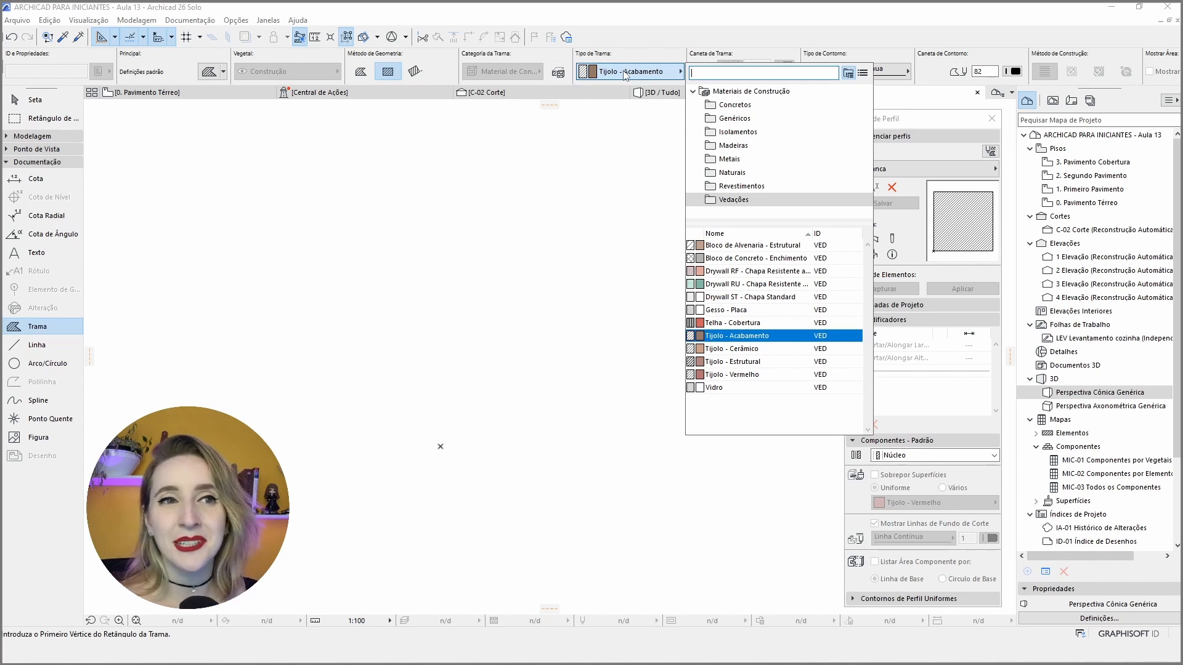
pyautogui.click(773, 92)
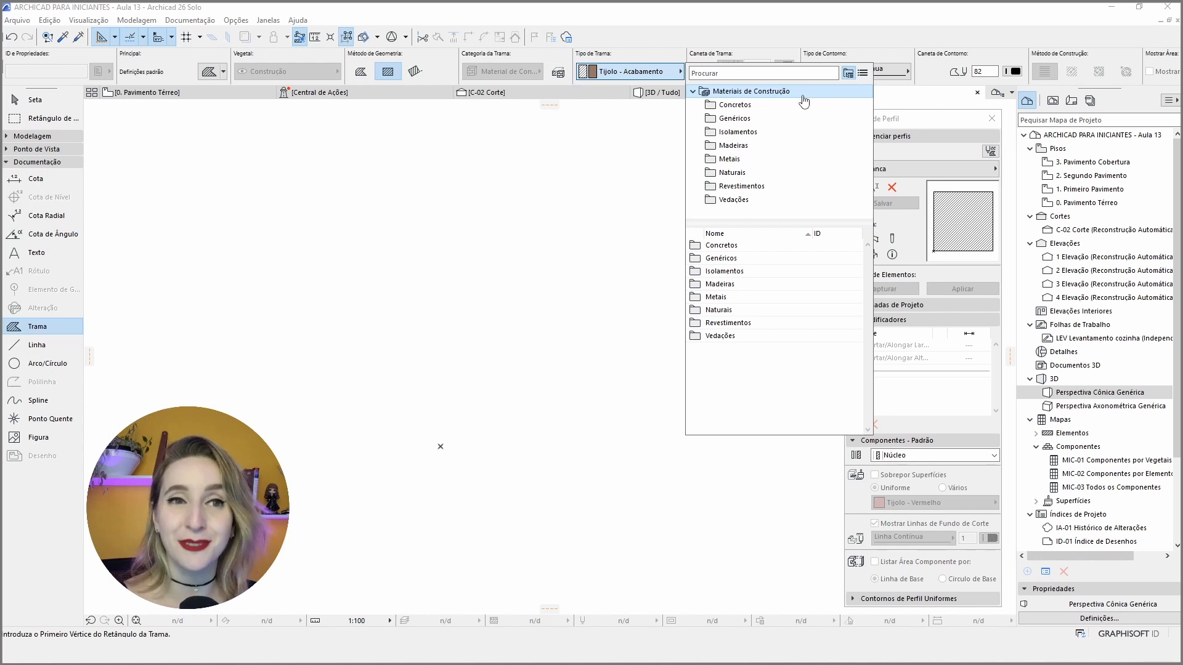
pyautogui.click(770, 104)
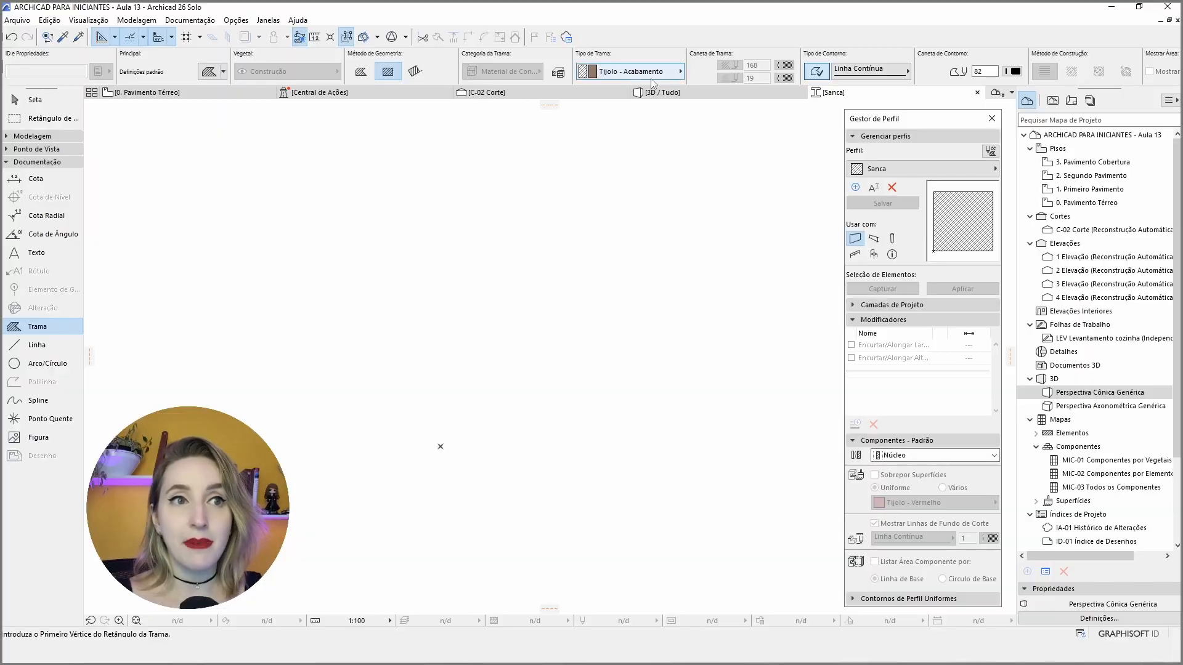
pyautogui.click(668, 74)
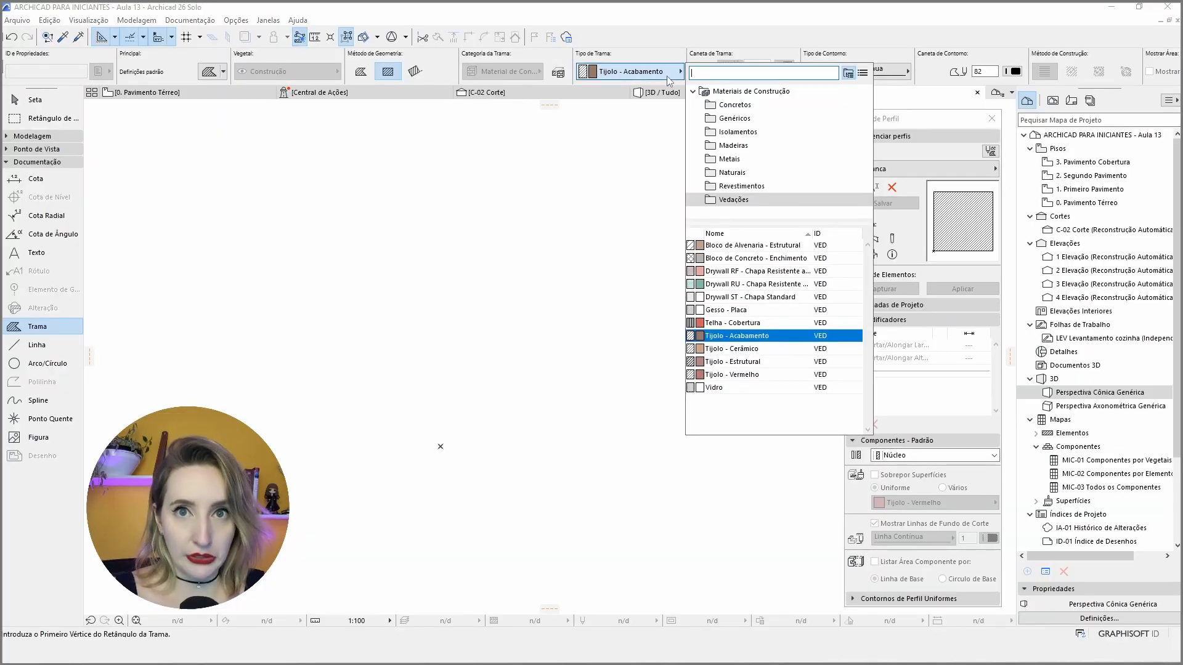
pyautogui.click(741, 314)
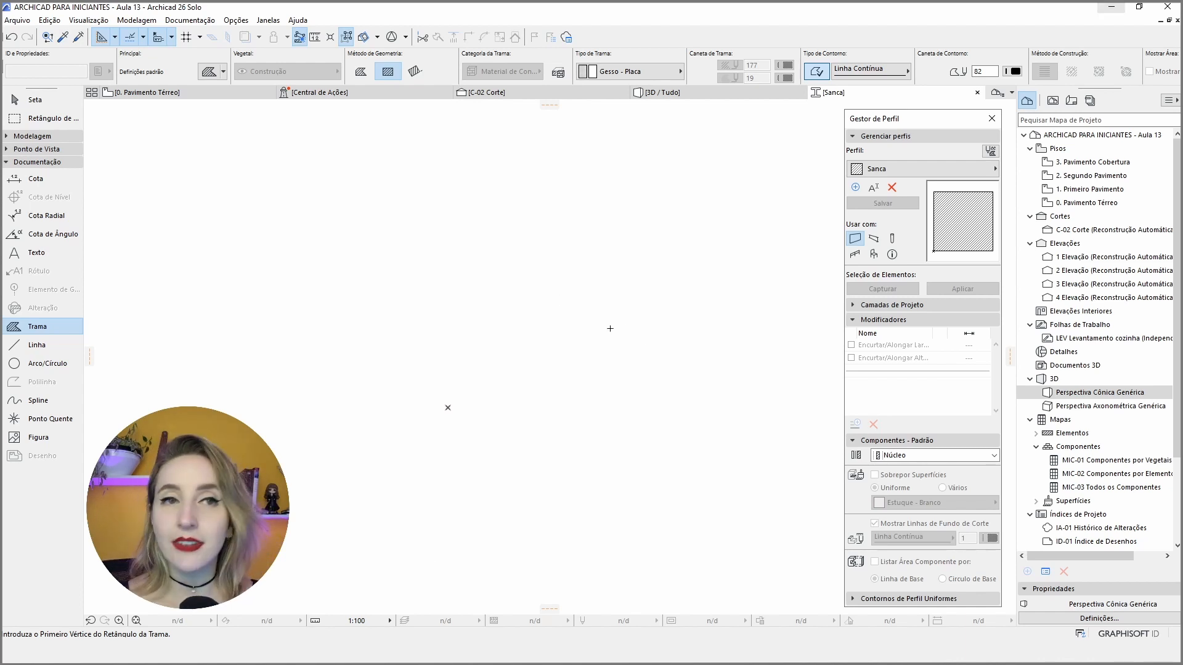
# - Draw a rectangular fill 0,20 wide and 0,20 high in the empty Sanca profile
pyautogui.moveTo(595, 327); pyautogui.dragTo(585, 325, button='middle')
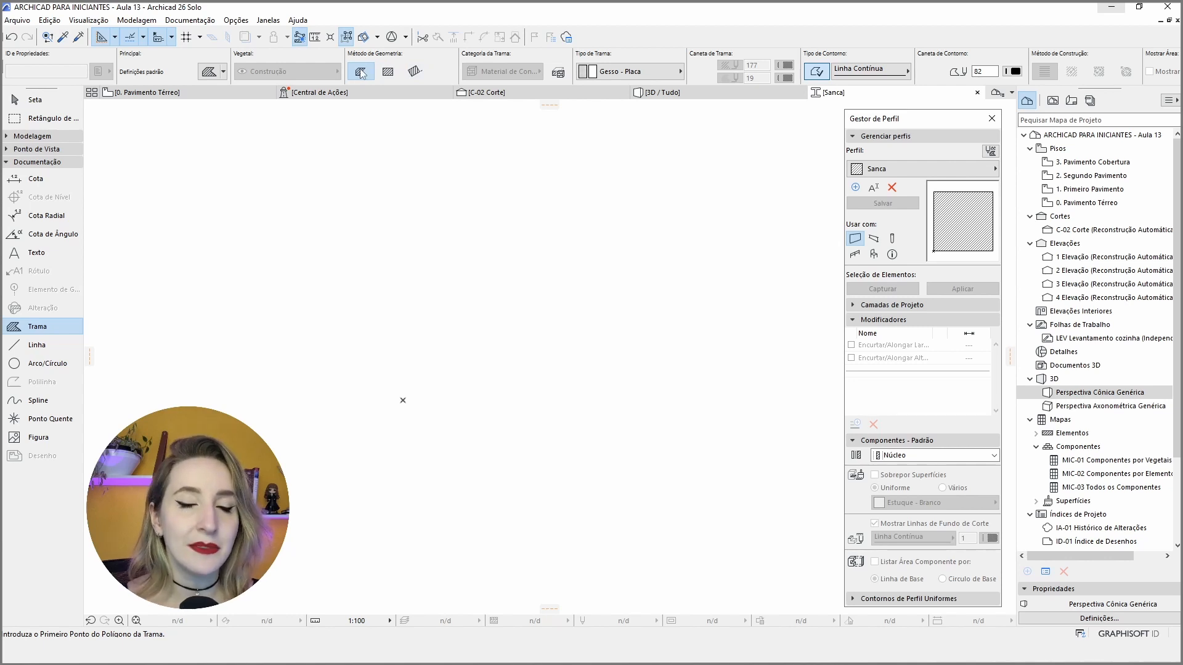
pyautogui.click(388, 74)
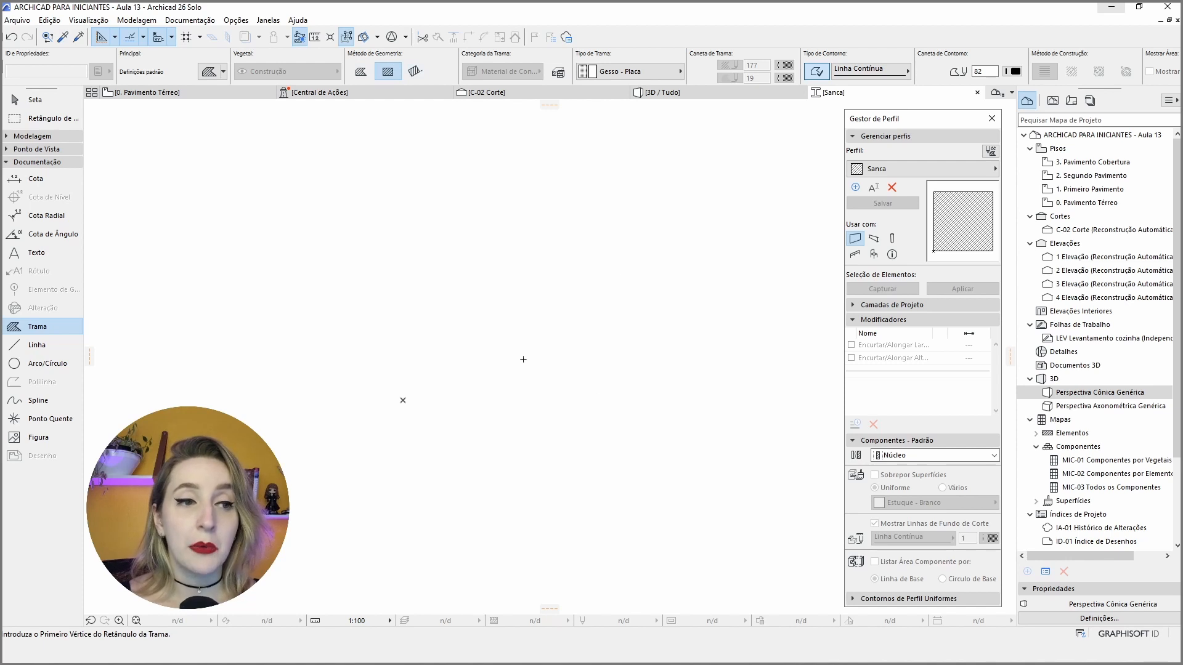
pyautogui.click(516, 381)
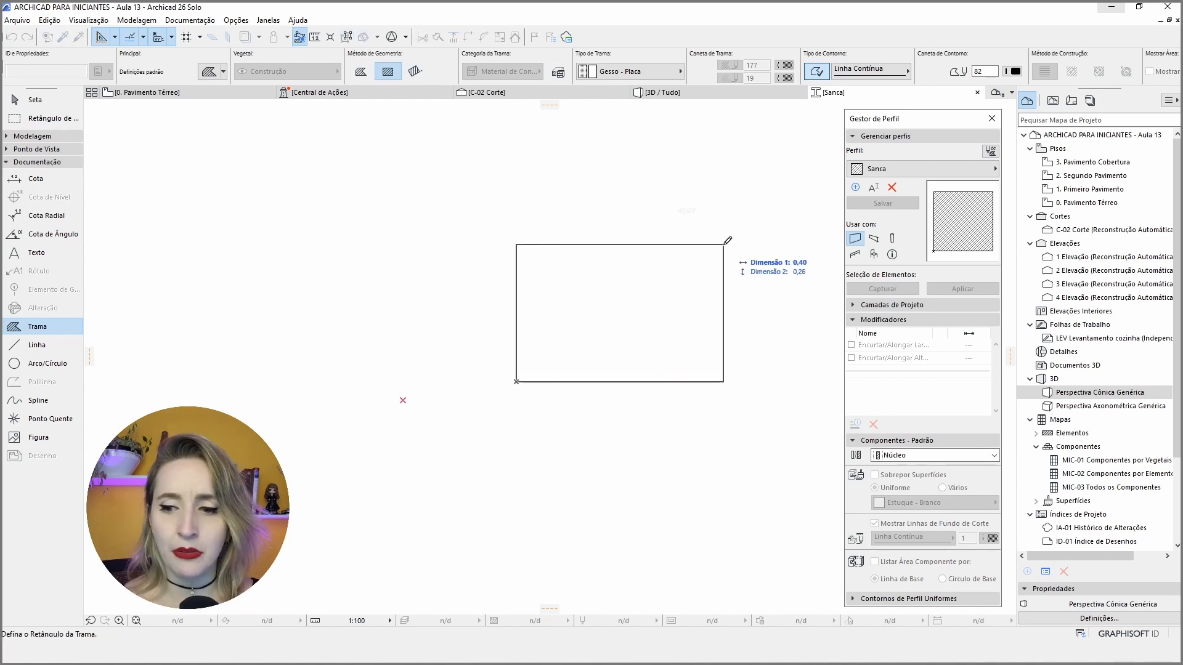
pyautogui.write(',2')
pyautogui.press('Tab')
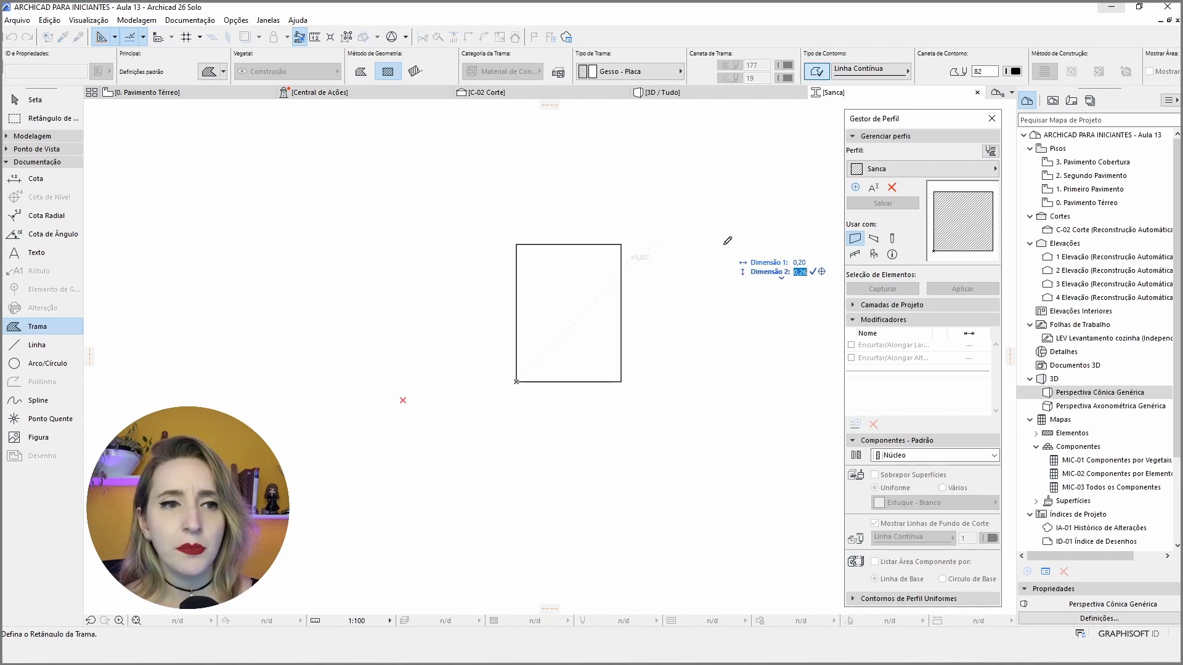
pyautogui.write(',2')
pyautogui.press('Return')
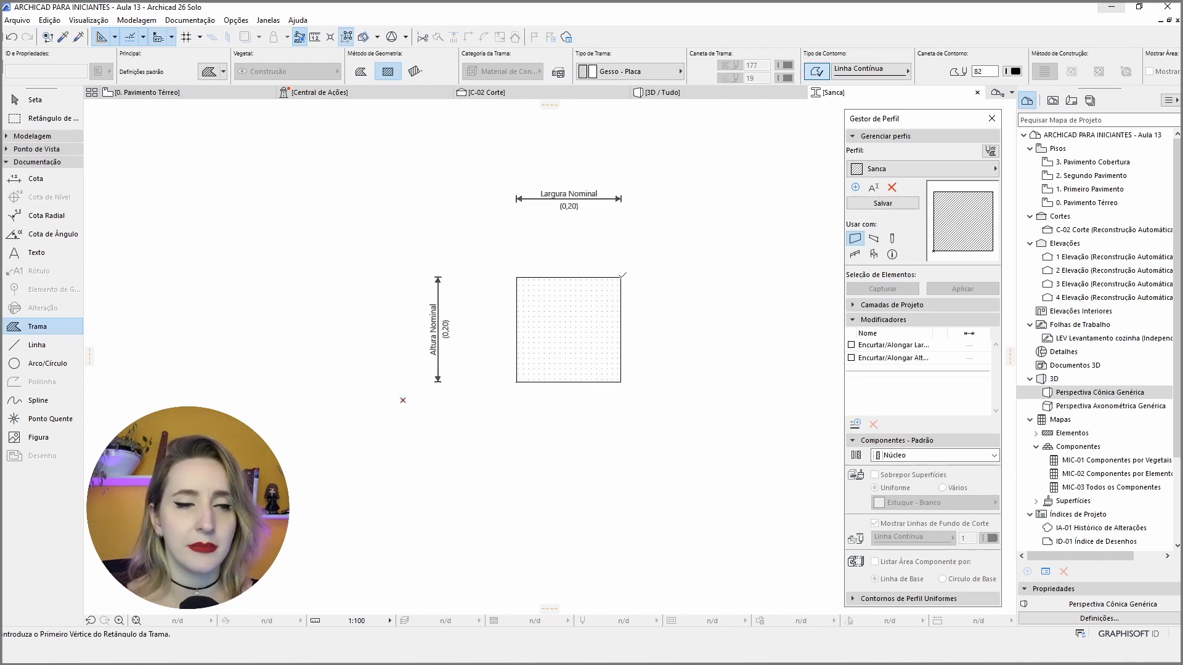
# - Create an inner copy of the square fill by offsetting all its edges inward by 0,02
pyautogui.click(62, 101)
pyautogui.click(558, 306)
pyautogui.scroll(2, 557, 307)
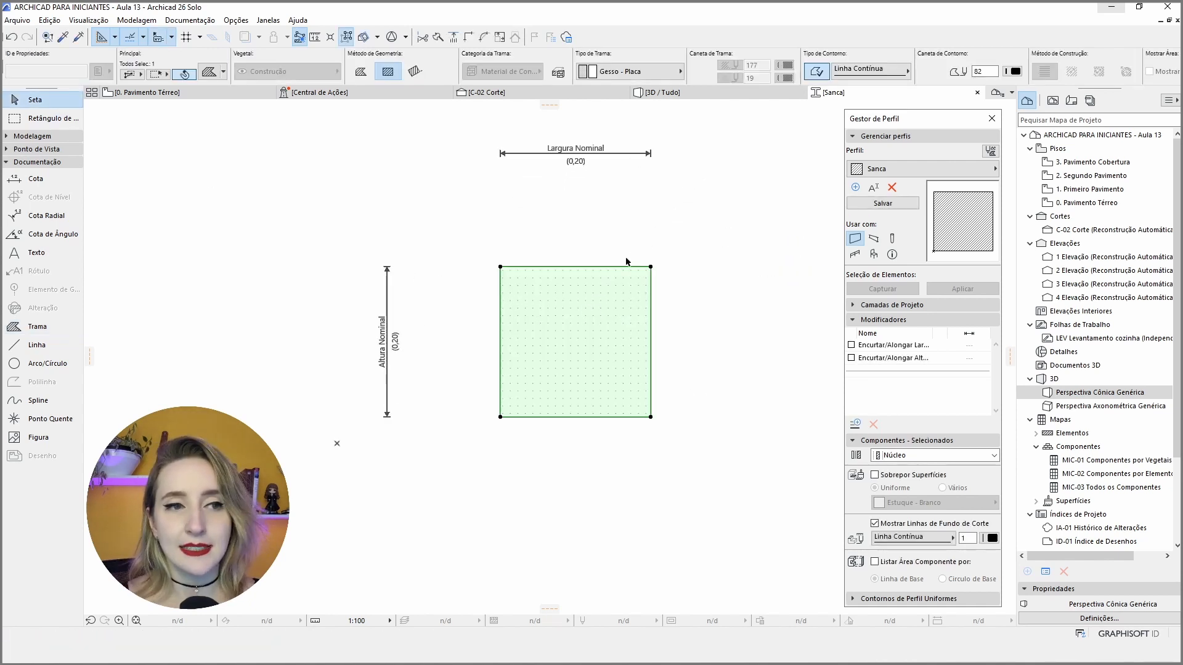
pyautogui.click(618, 267)
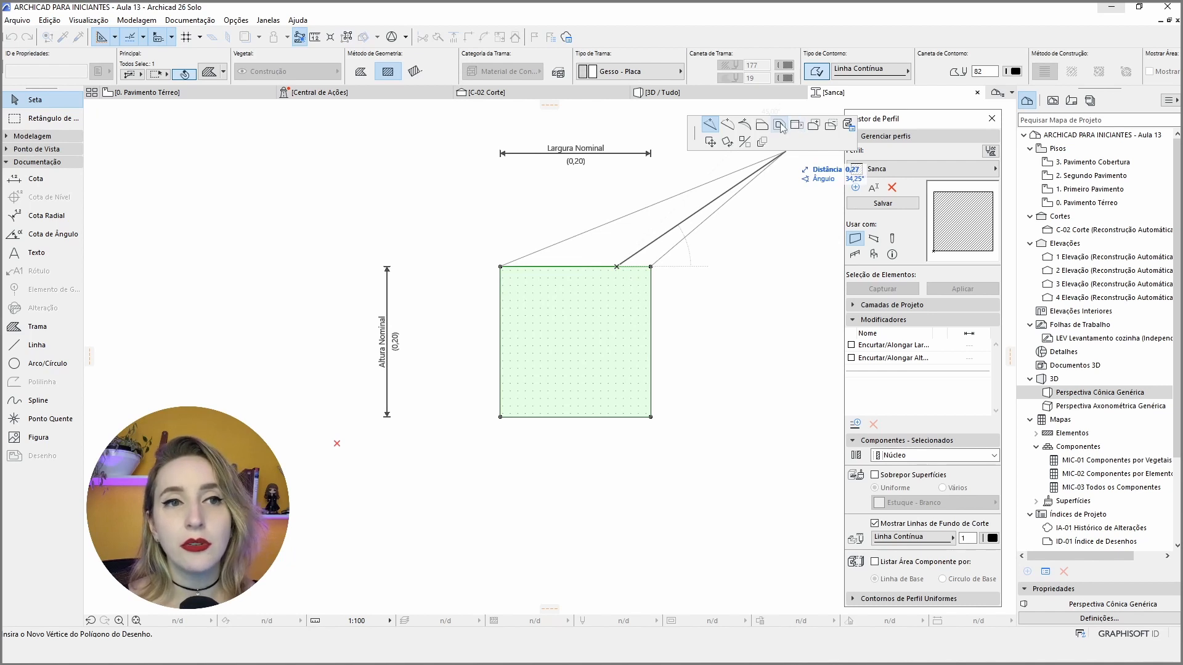
pyautogui.click(735, 141)
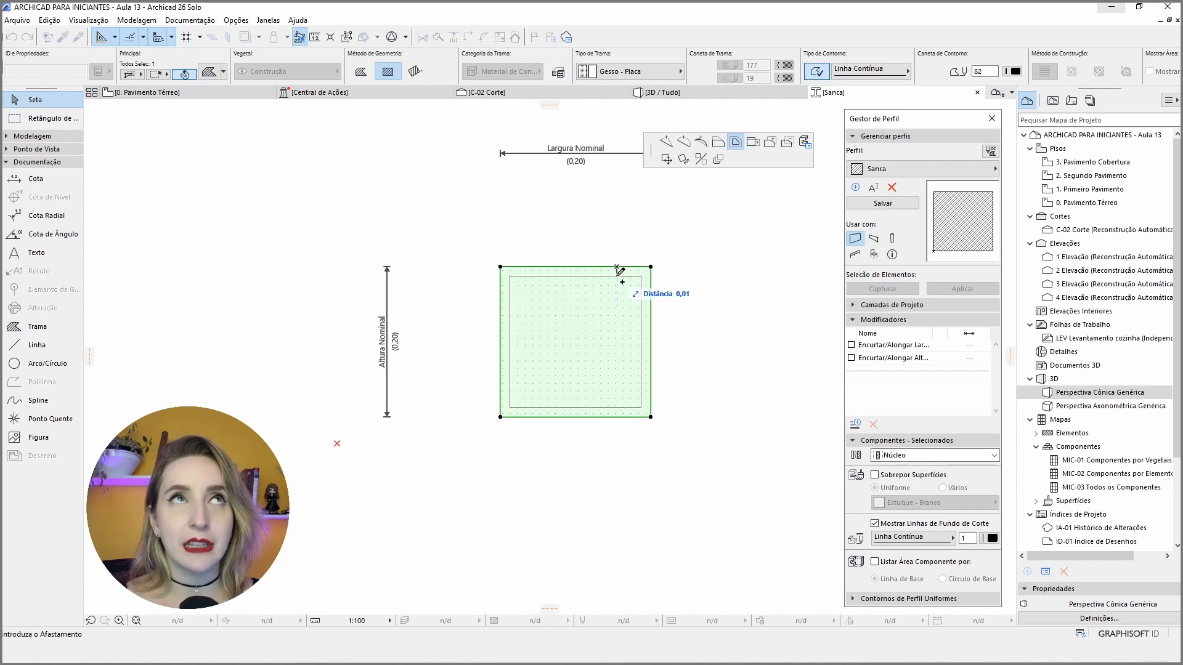
pyautogui.write(',')
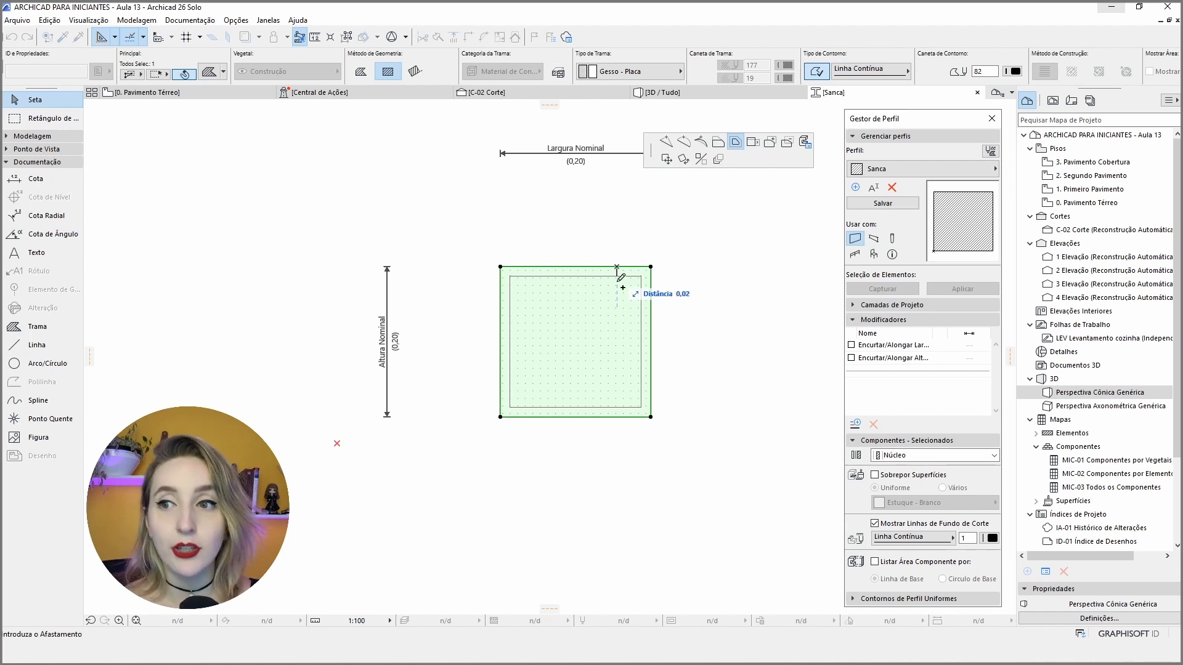
pyautogui.write('02')
pyautogui.press('Return')
pyautogui.press('Escape')
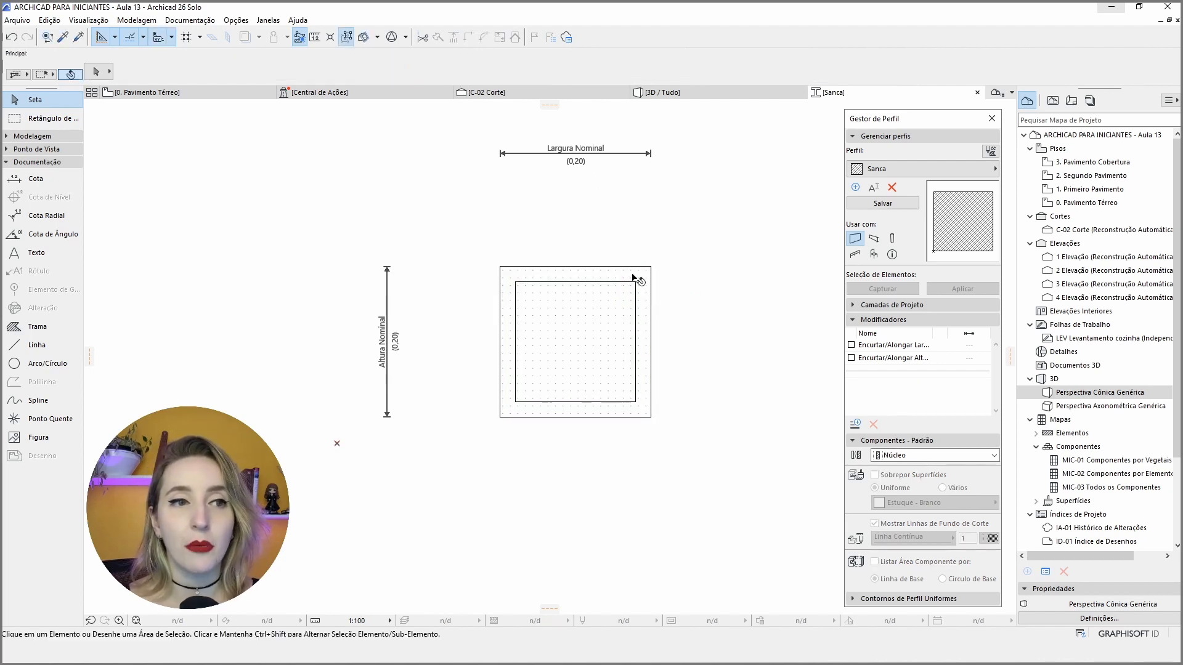
# - Subtract the inner square's outline from the outer square fill, using the Magic Wand to trace it
pyautogui.click(639, 272)
pyautogui.click(677, 290)
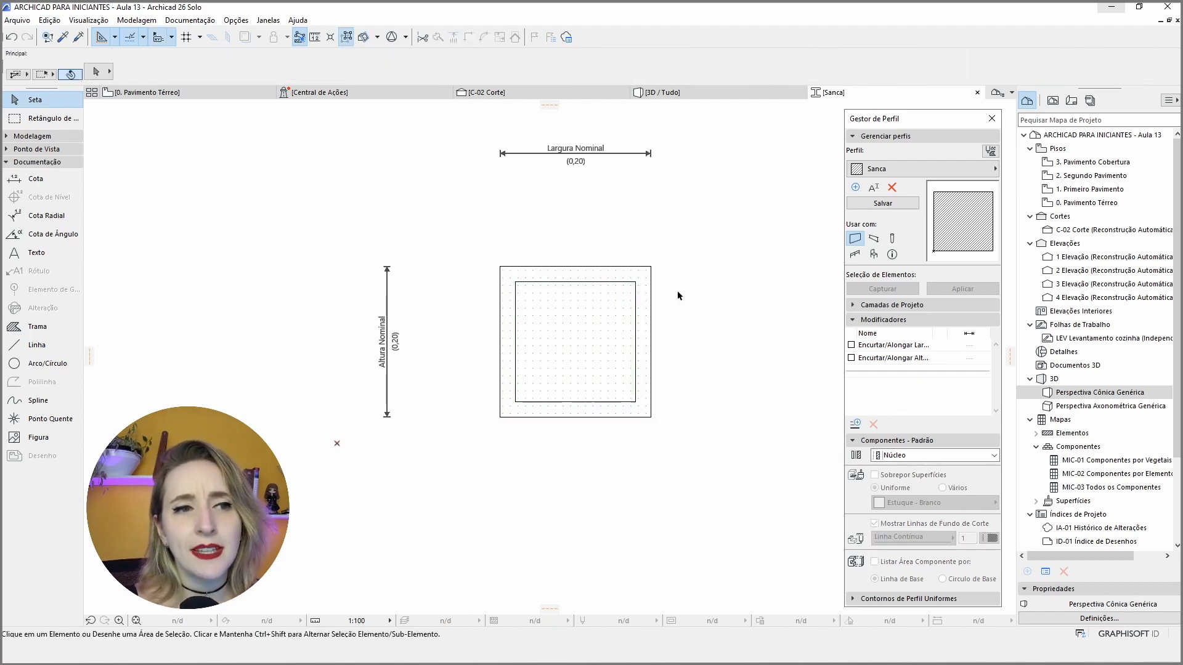
pyautogui.click(619, 288)
pyautogui.scroll(2, 654, 315)
pyautogui.moveTo(662, 322); pyautogui.dragTo(659, 311, button='middle')
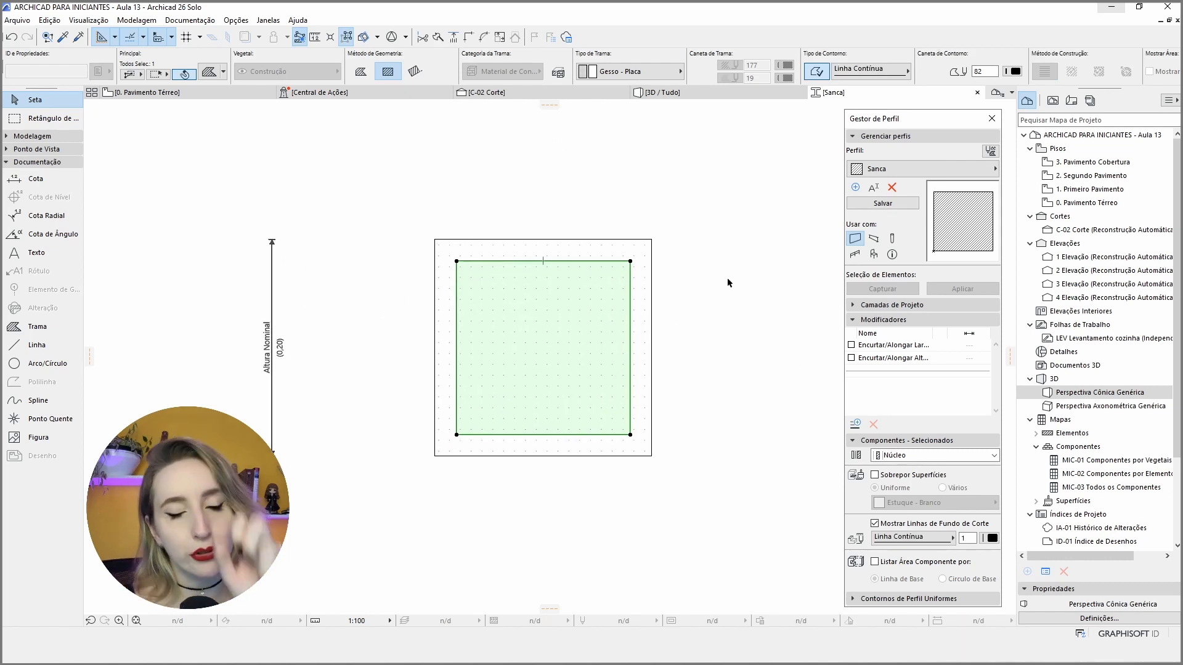
pyautogui.click(670, 241)
pyautogui.click(642, 254)
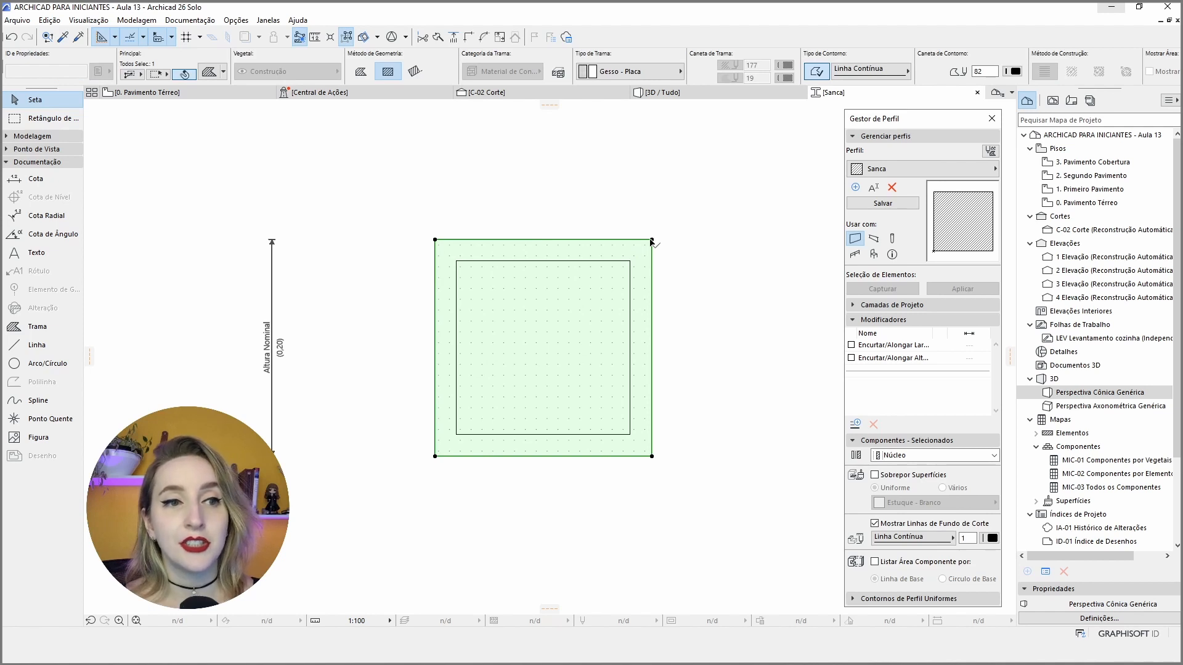
pyautogui.click(651, 240)
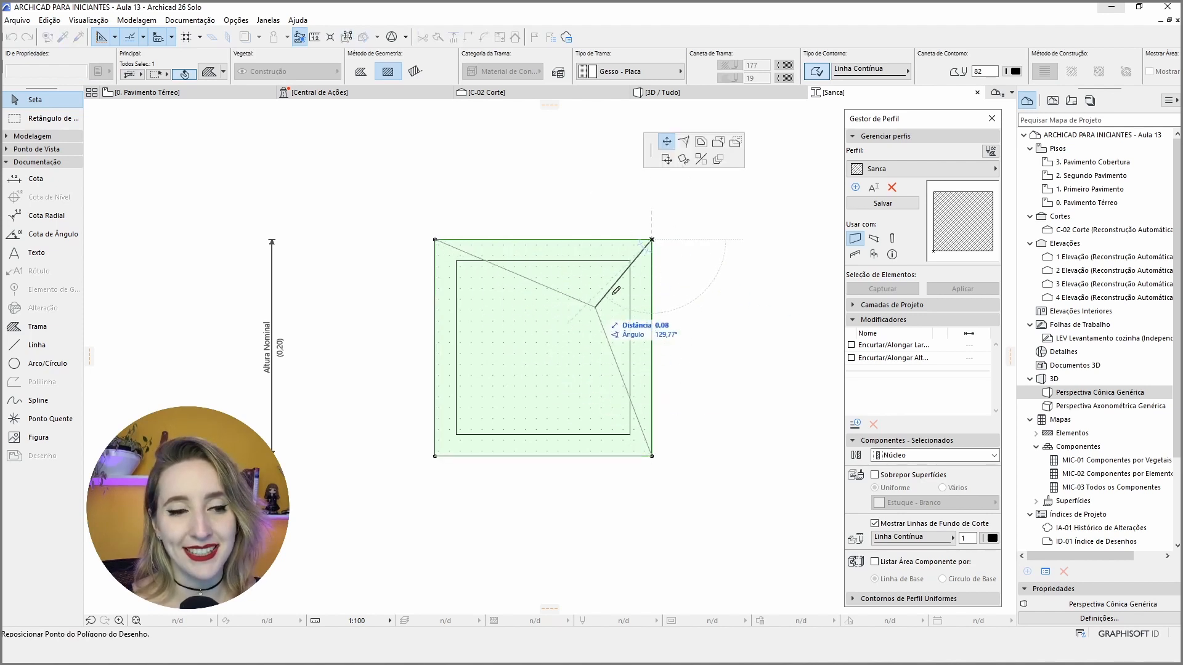
pyautogui.click(735, 144)
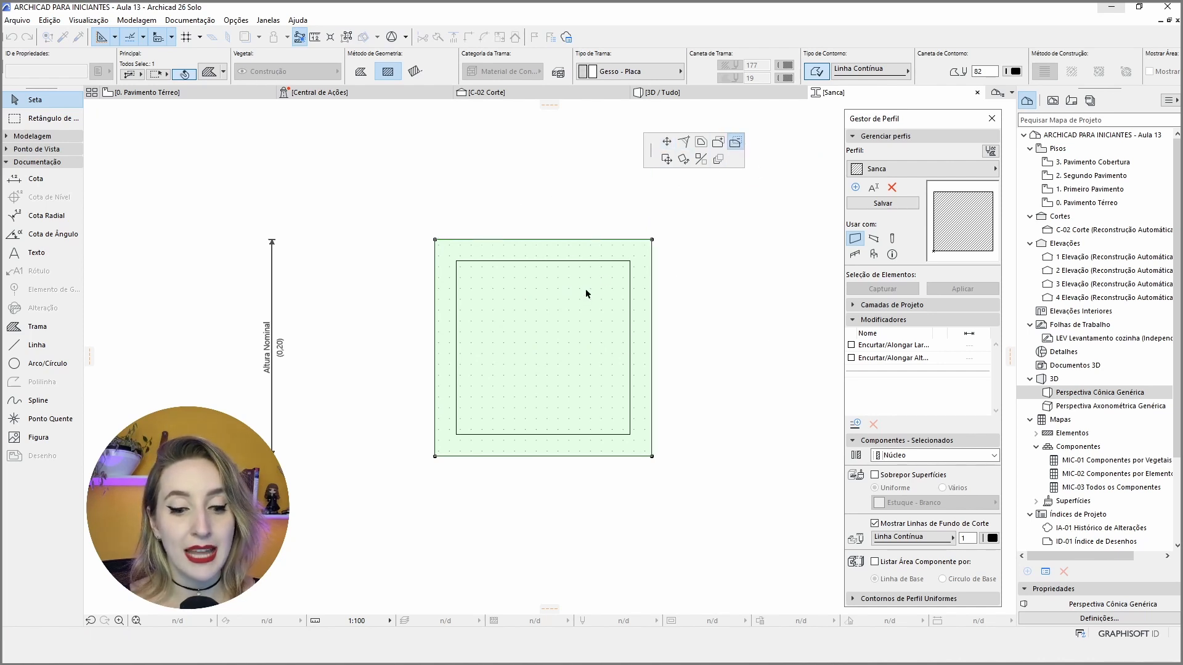
pyautogui.press('space')
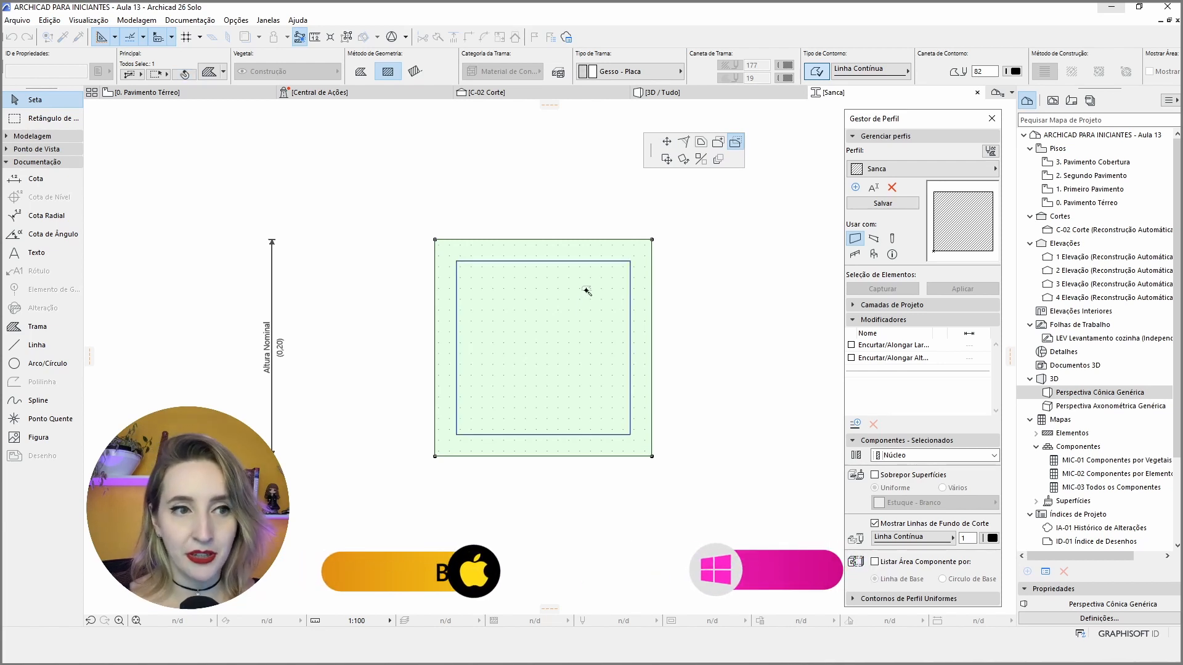
pyautogui.click(586, 291)
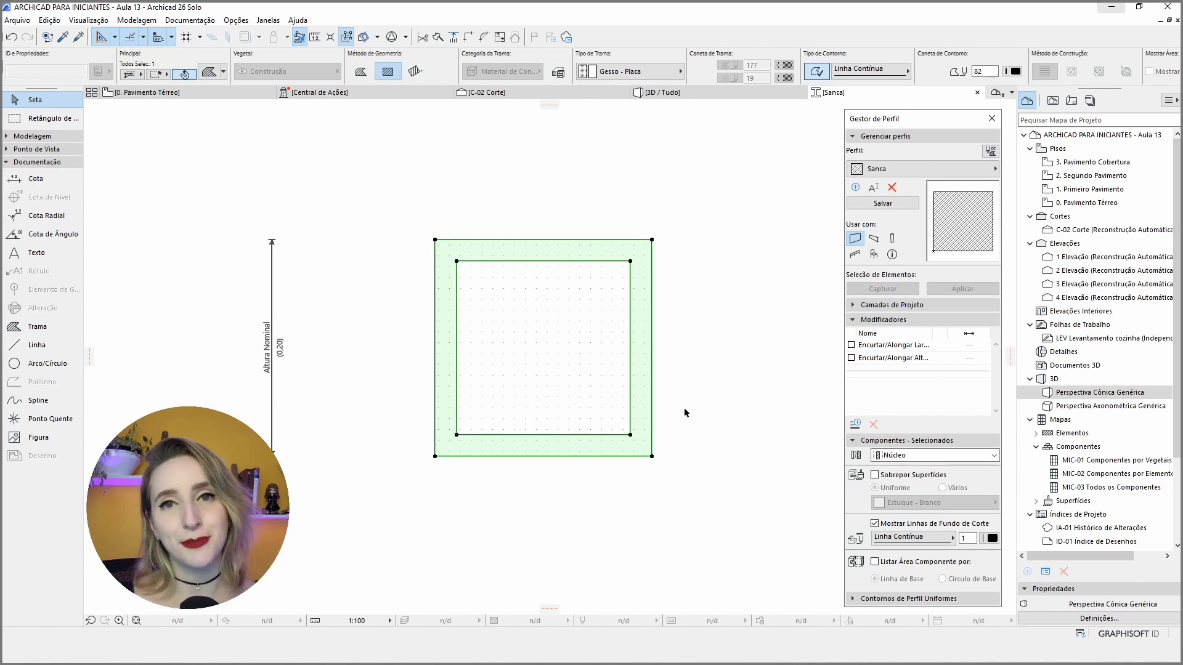
# - Delete the inner square fill and check the remaining hollow frame by selecting it
pyautogui.click(541, 318)
pyautogui.press('Delete')
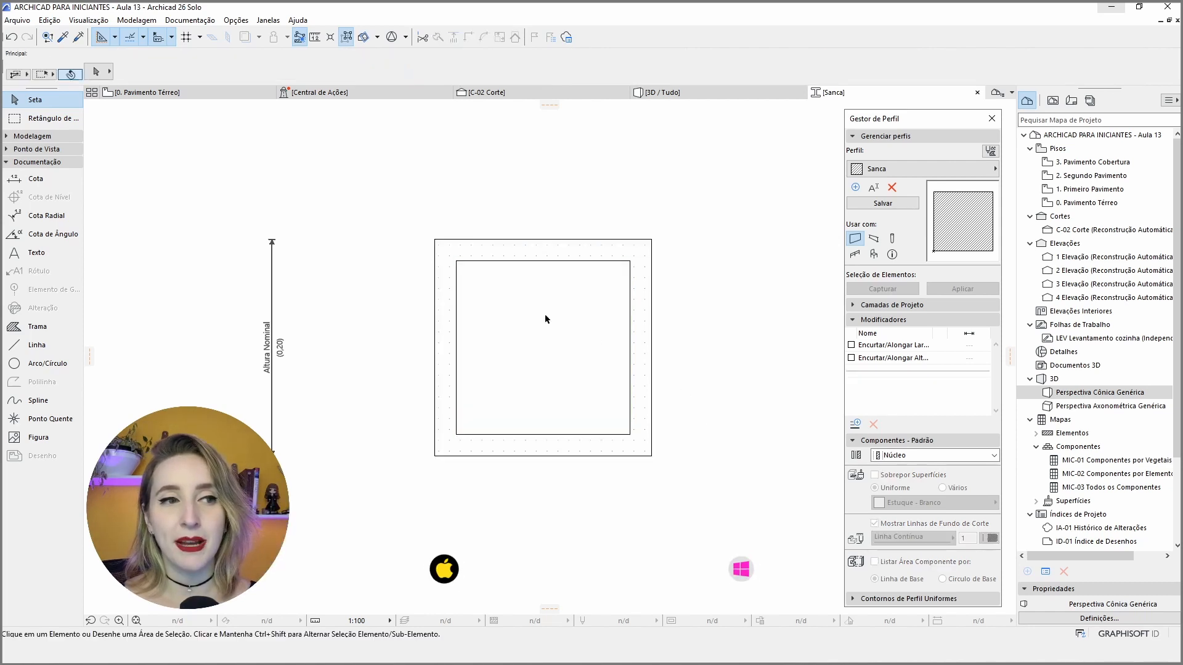
pyautogui.click(643, 287)
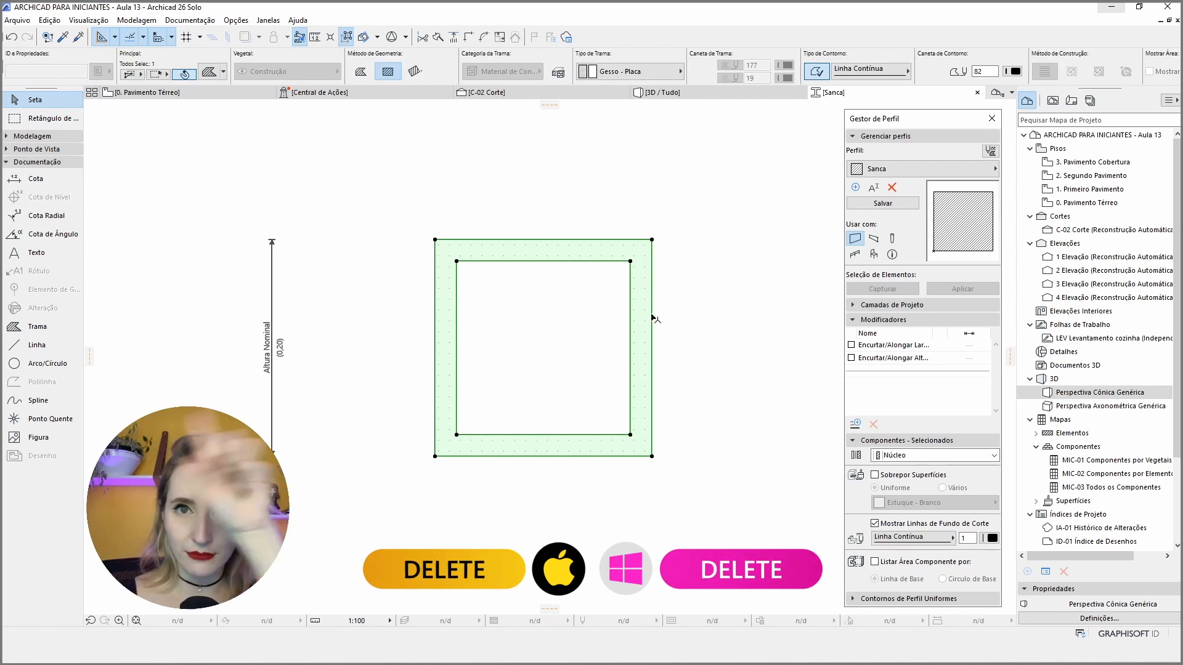
pyautogui.click(740, 304)
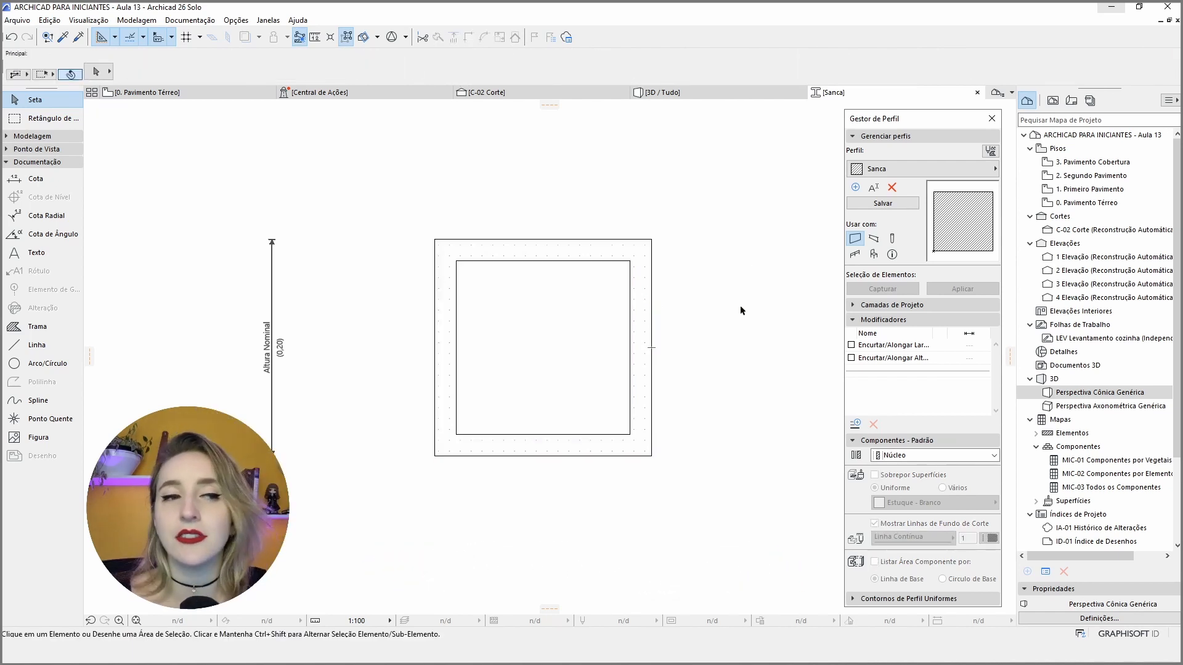
pyautogui.click(640, 320)
pyautogui.click(699, 338)
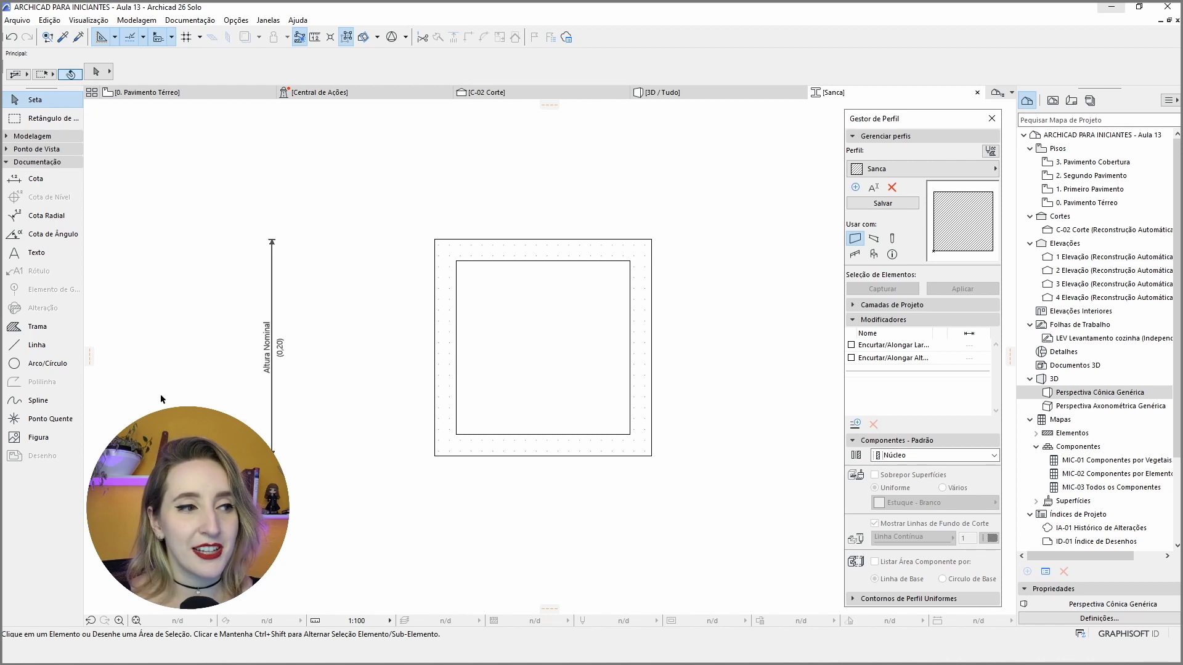
# - Offset the hole's lower edge down to the frame's outer lower edge, opening the frame into an inverted U
pyautogui.click(556, 444)
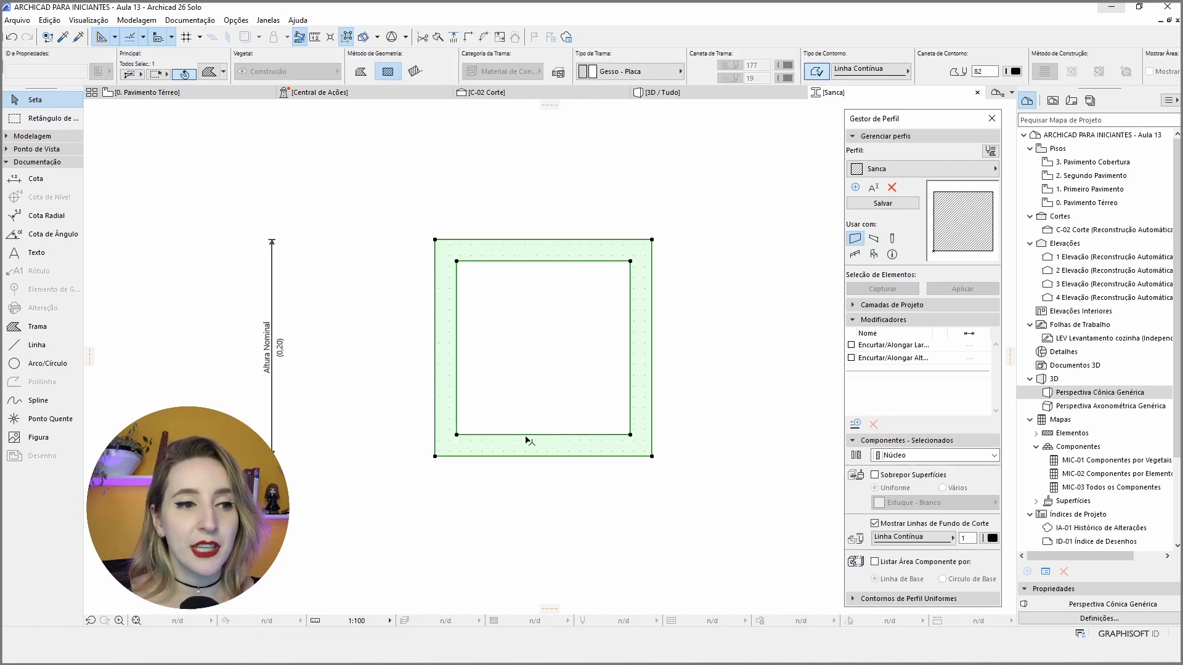
pyautogui.scroll(2, 584, 443)
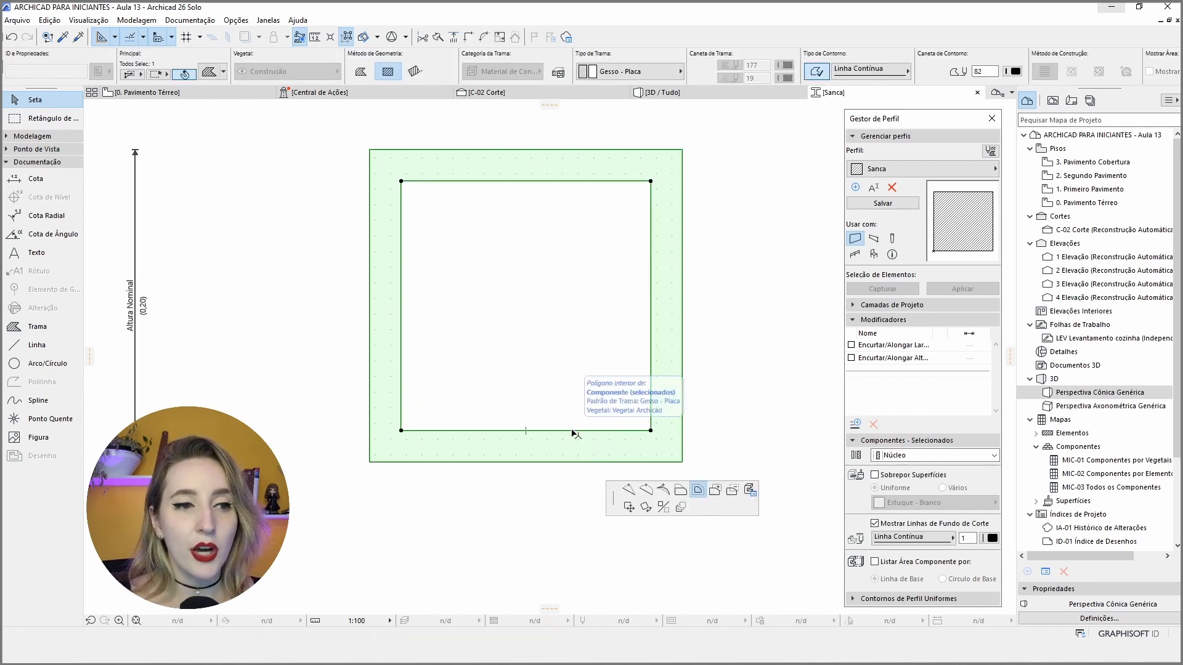
pyautogui.click(573, 431)
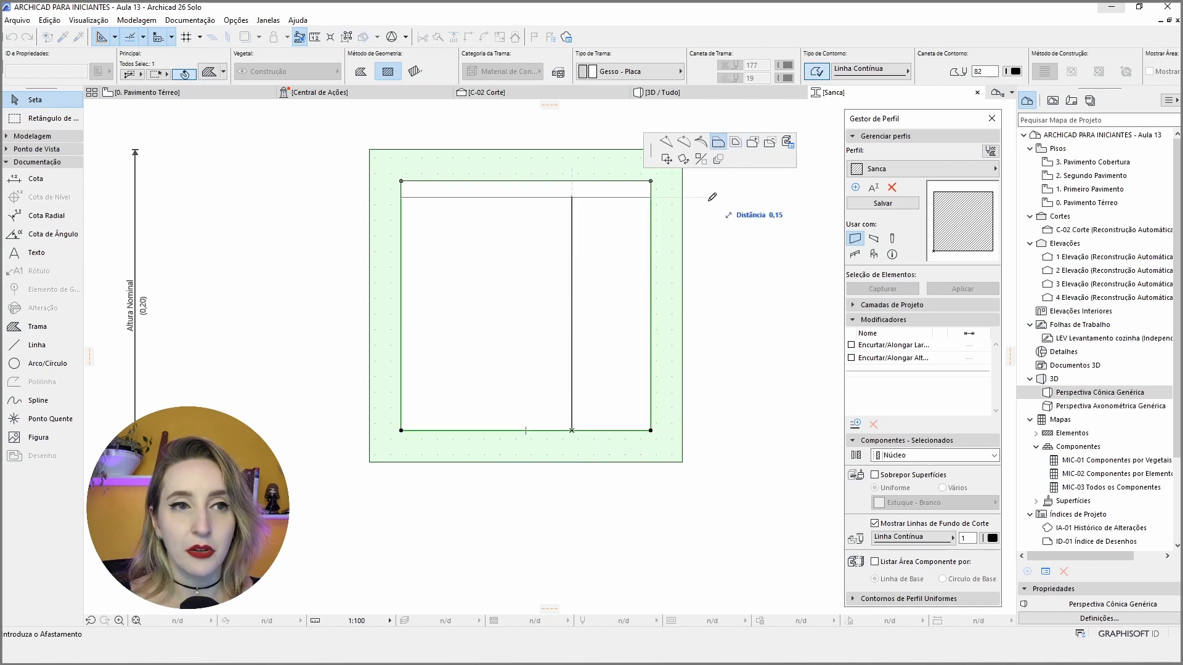
pyautogui.click(681, 461)
pyautogui.scroll(-2, 519, 386)
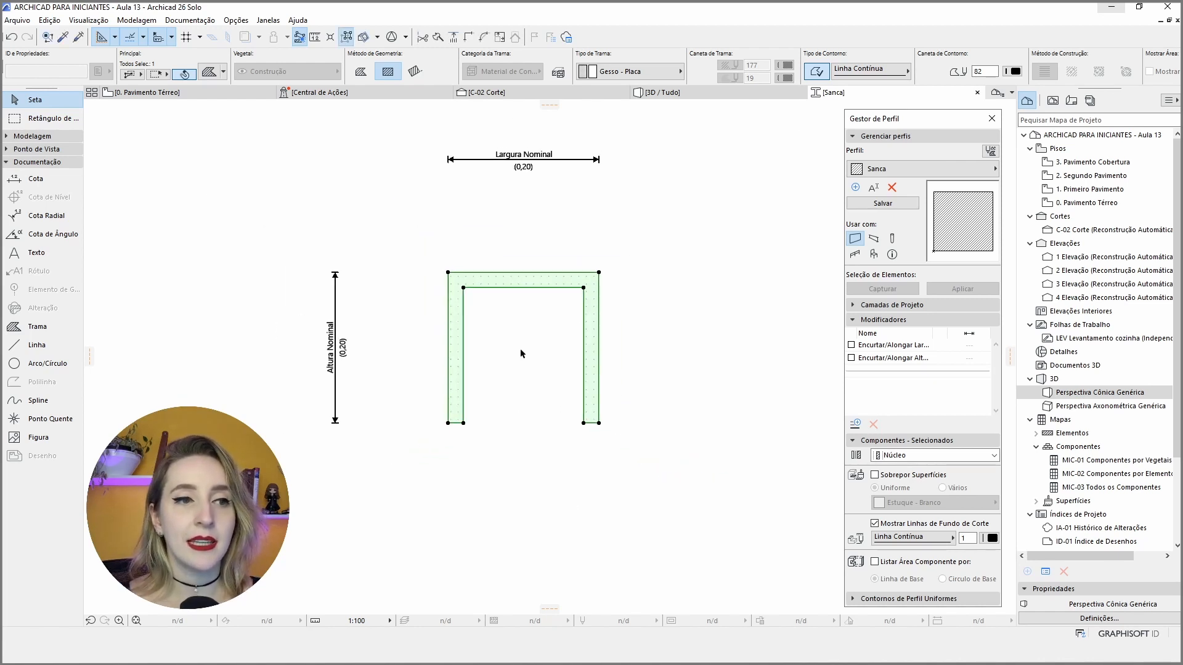
# - Insert a vertex on the right leg's inner edge, about 0,02 above its lower end
pyautogui.scroll(1, 556, 348)
pyautogui.click(741, 375)
pyautogui.click(607, 433)
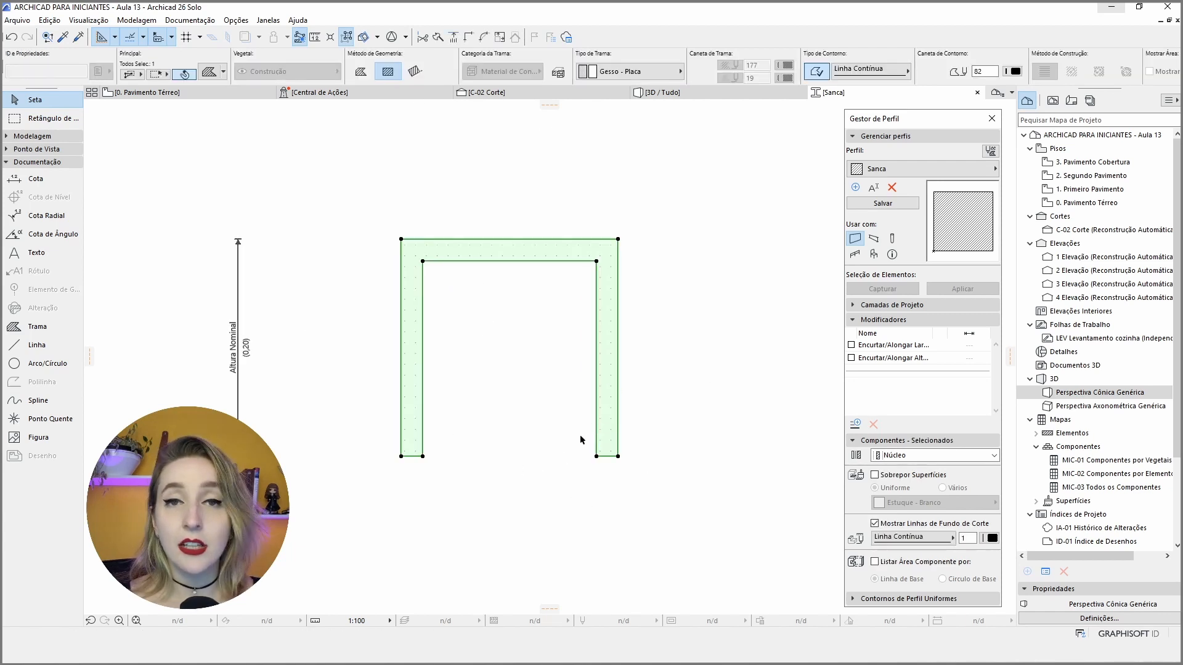
pyautogui.scroll(1, 582, 433)
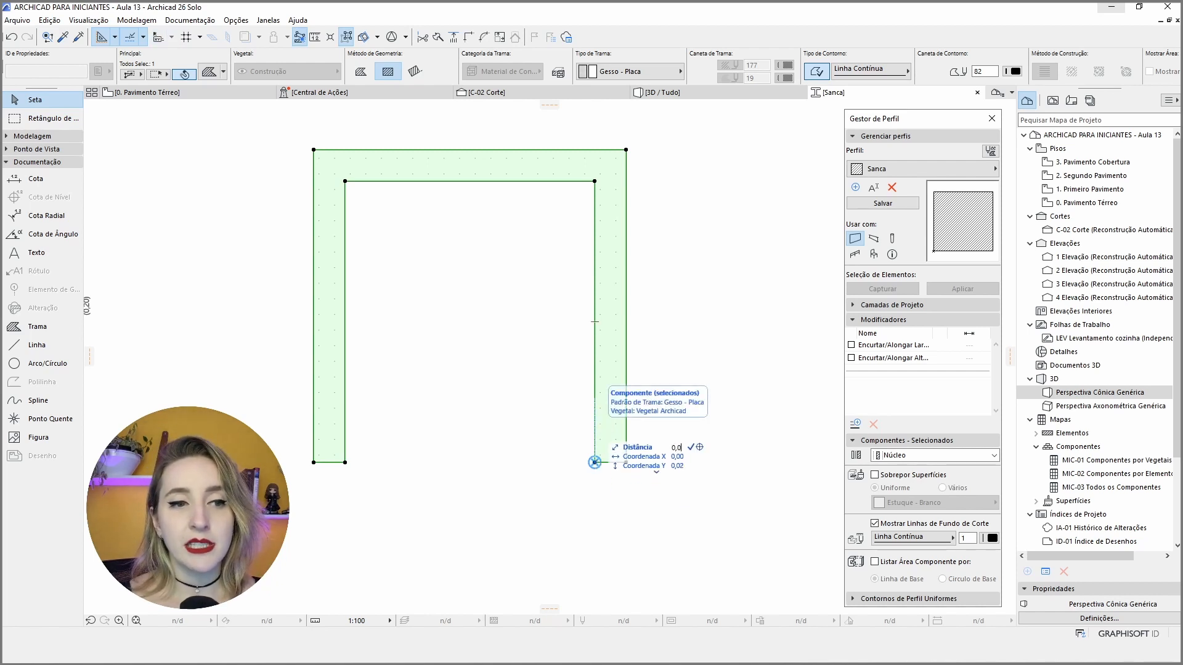
pyautogui.click(595, 462)
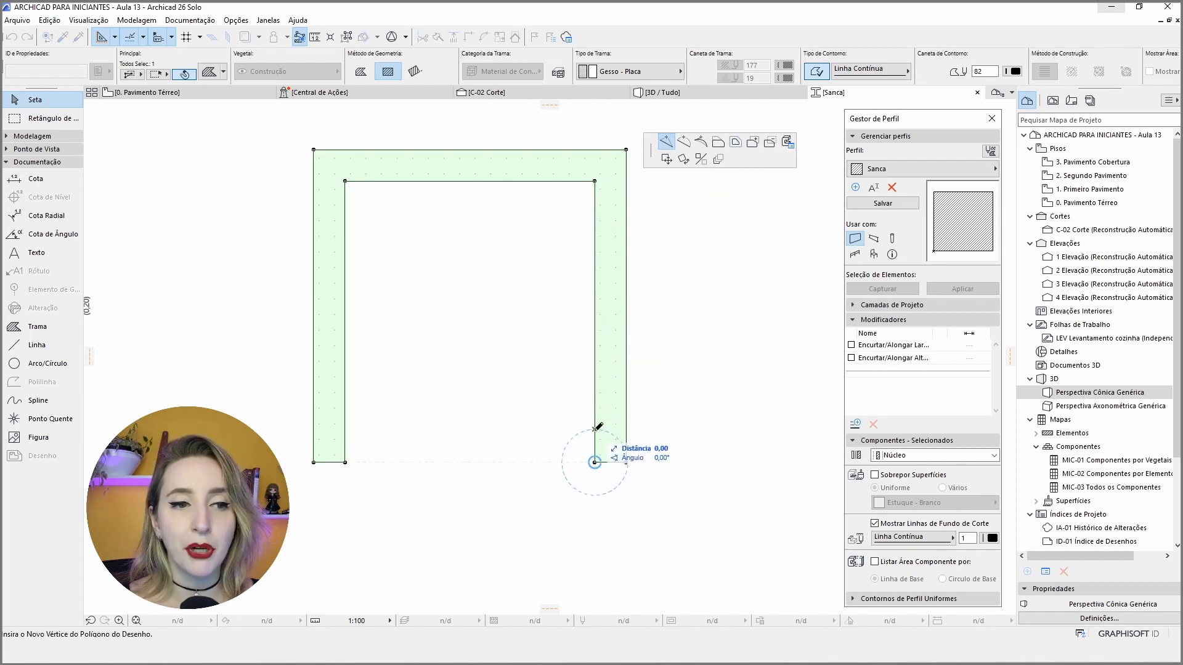
pyautogui.click(595, 429)
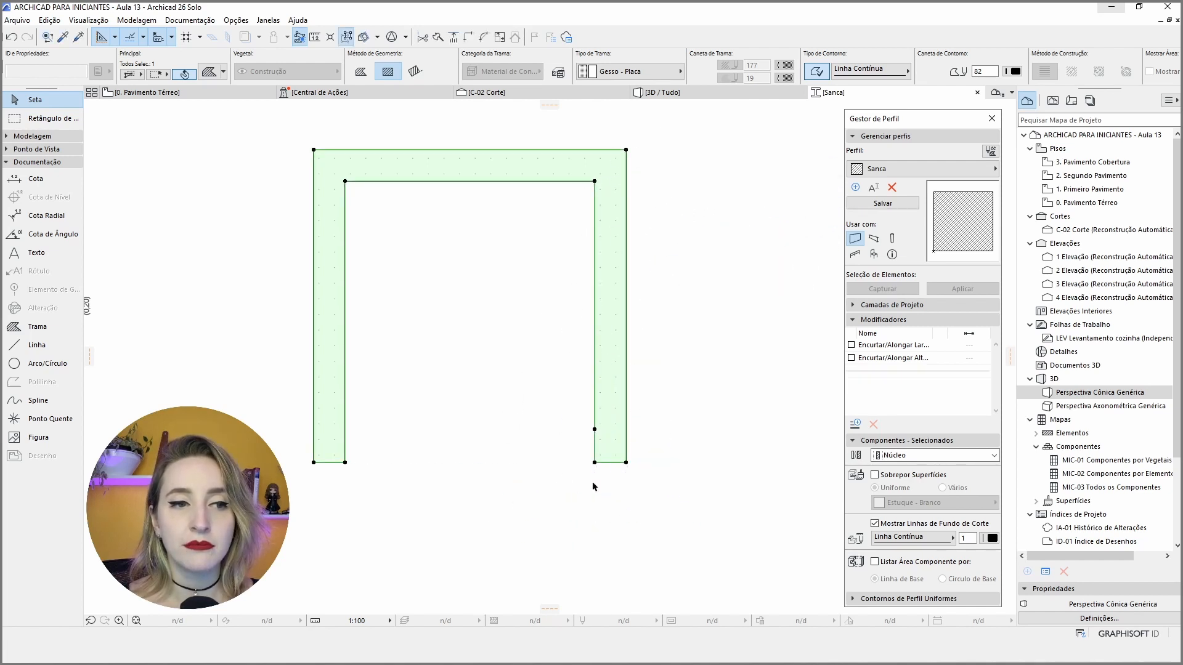
# - Extend the lower end of the right leg inward along the bottom by offsetting the short inner edge below the new vertex
pyautogui.click(595, 439)
pyautogui.click(718, 142)
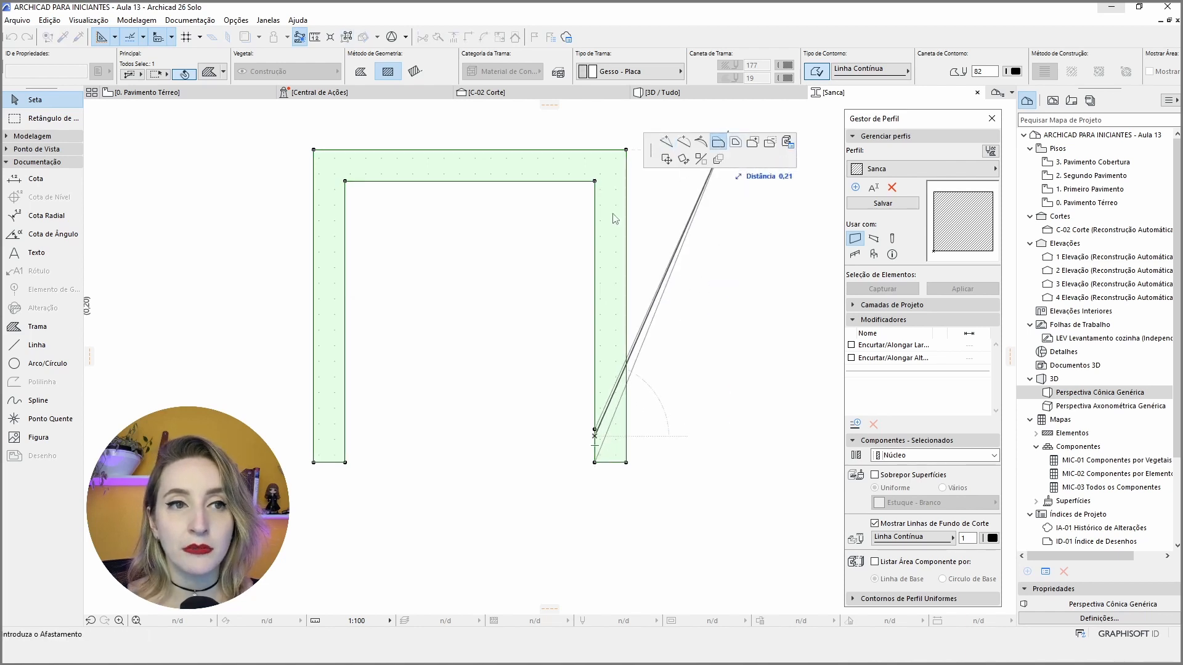
pyautogui.write(',0')
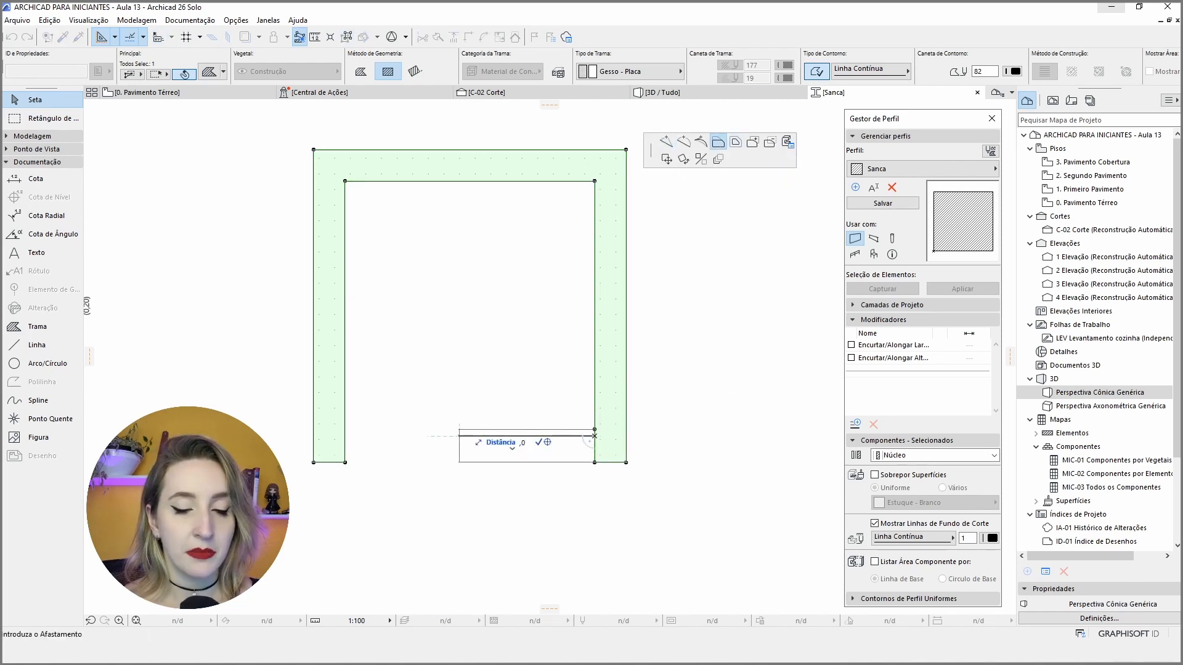
pyautogui.press('Return')
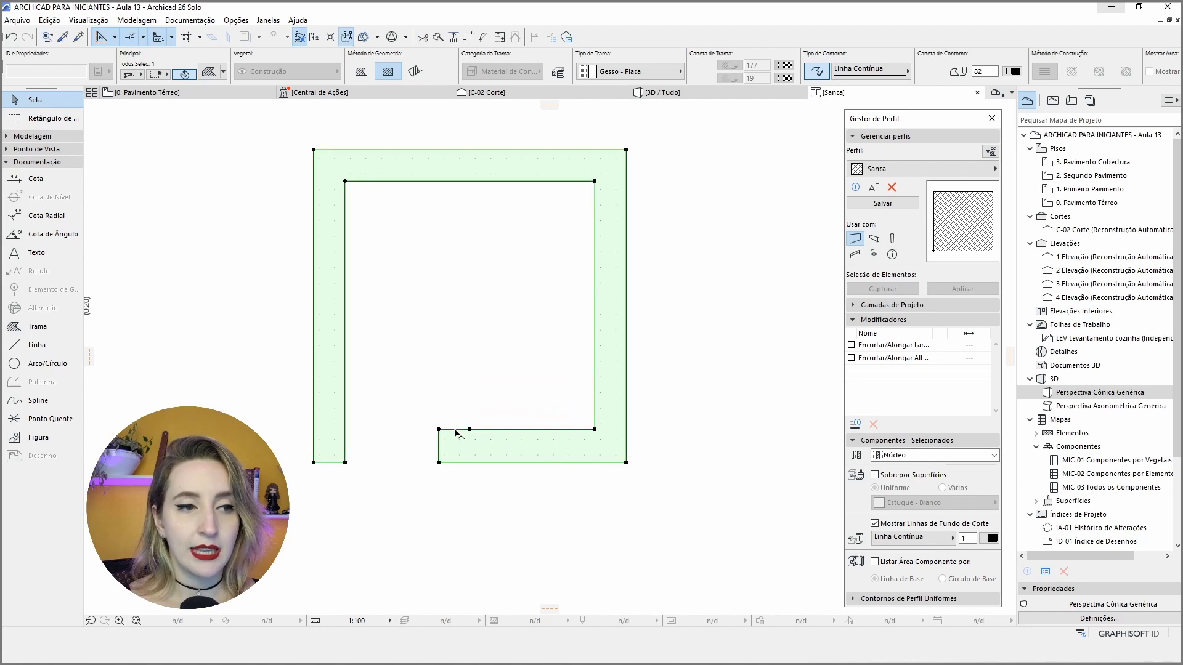
# - Raise the short upper edge at the tip of the bottom flange to form an upturned lip
pyautogui.click(455, 429)
pyautogui.click(717, 143)
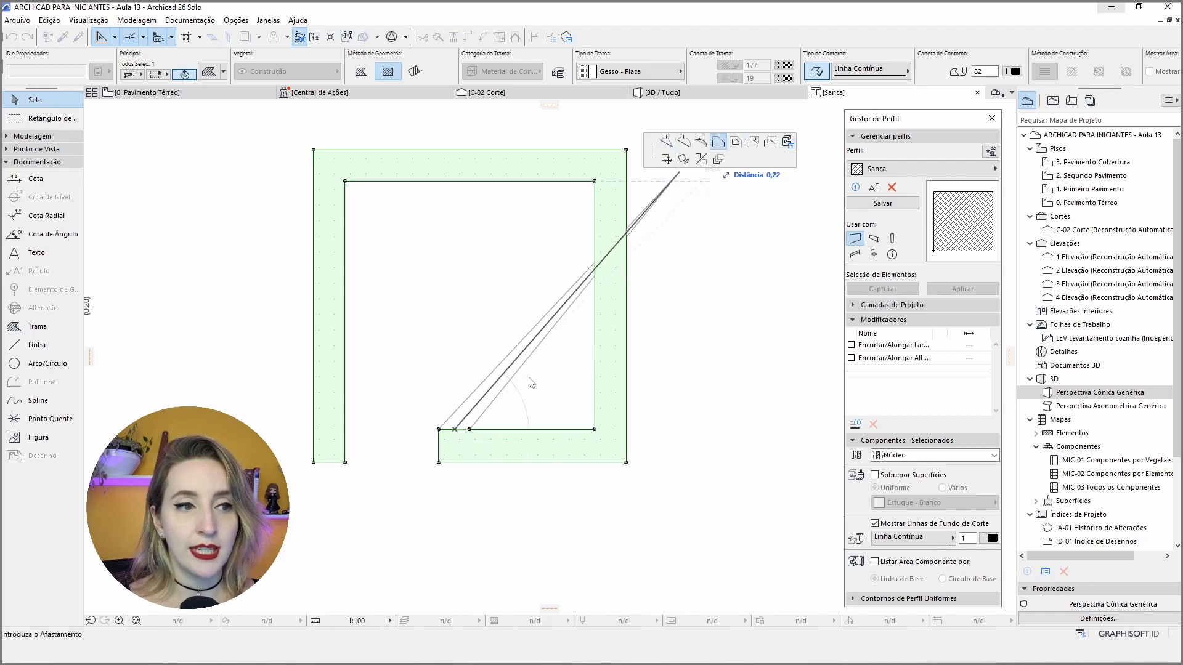
pyautogui.click(456, 384)
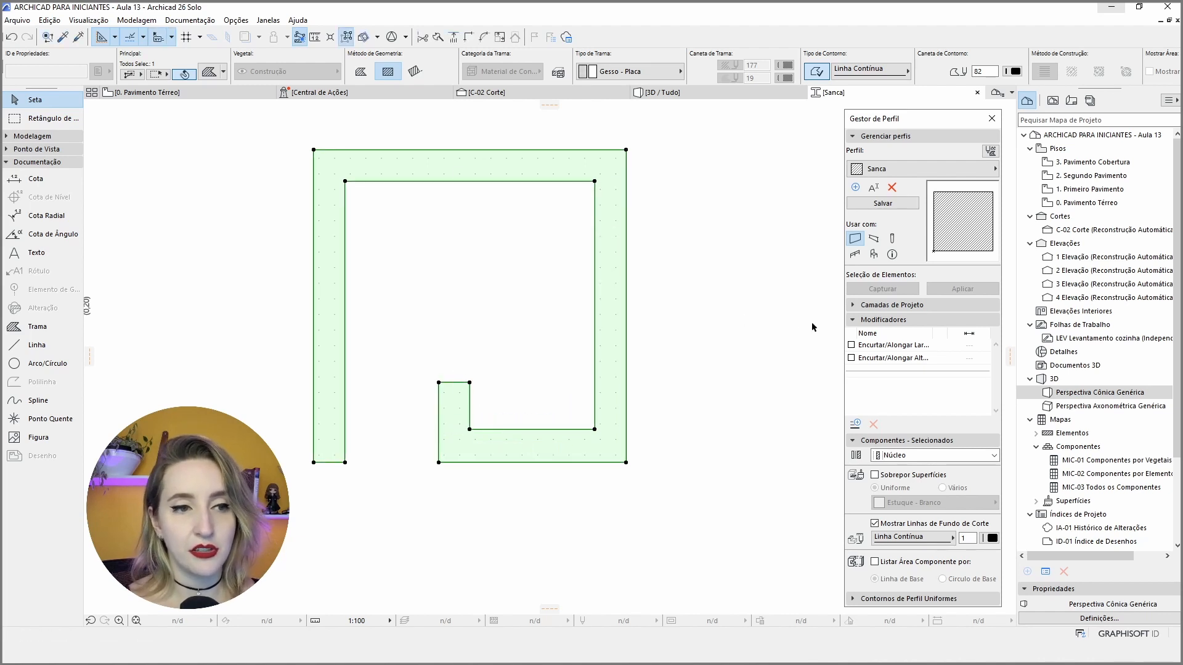
# - Reduce the profile's height by offsetting its inner and outer top edges 0,05 downward
pyautogui.click(656, 375)
pyautogui.scroll(-3, 453, 383)
pyautogui.scroll(1, 454, 309)
pyautogui.scroll(1, 454, 309)
pyautogui.click(516, 240)
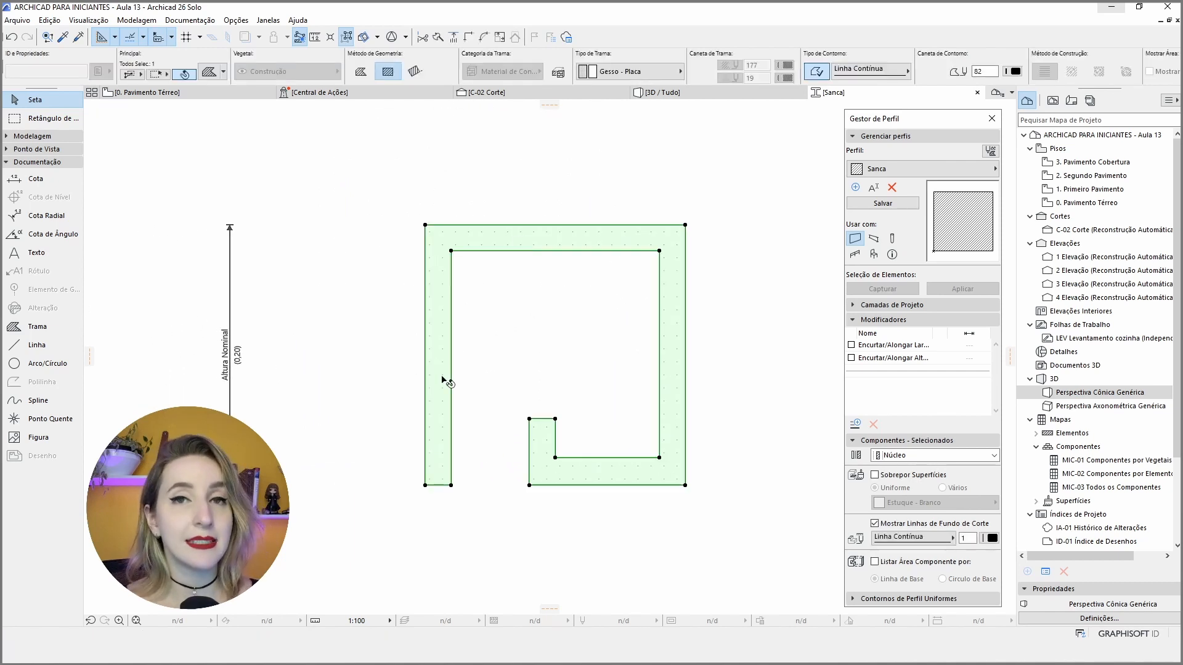
pyautogui.click(549, 252)
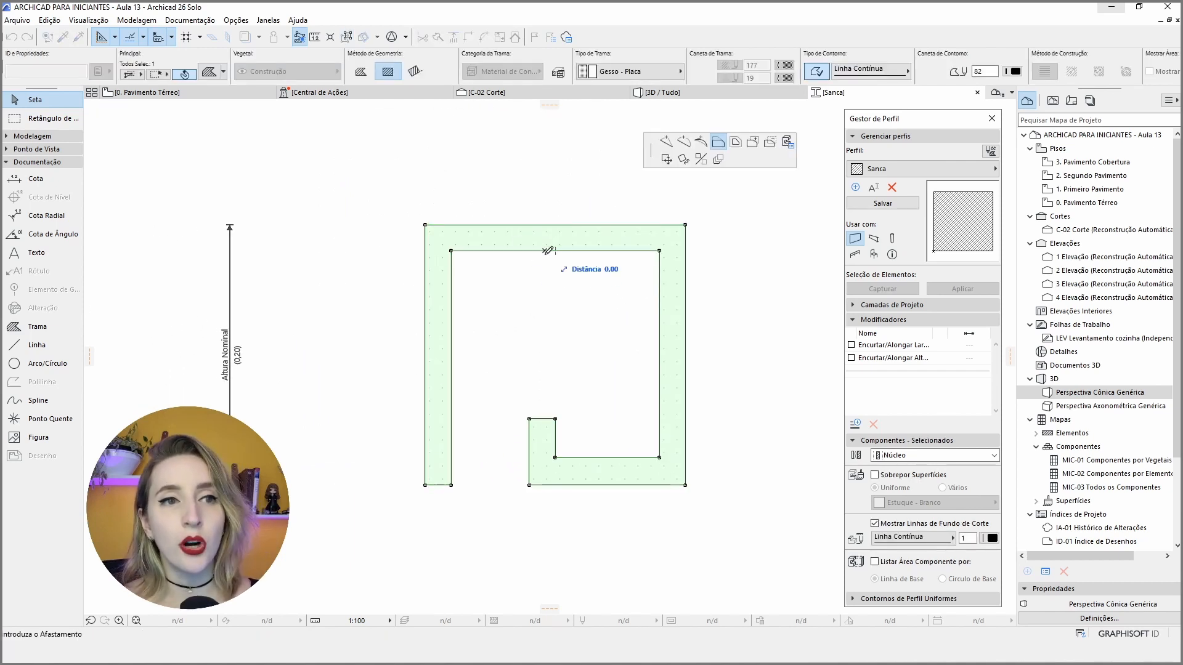
pyautogui.write(',05')
pyautogui.press('Return')
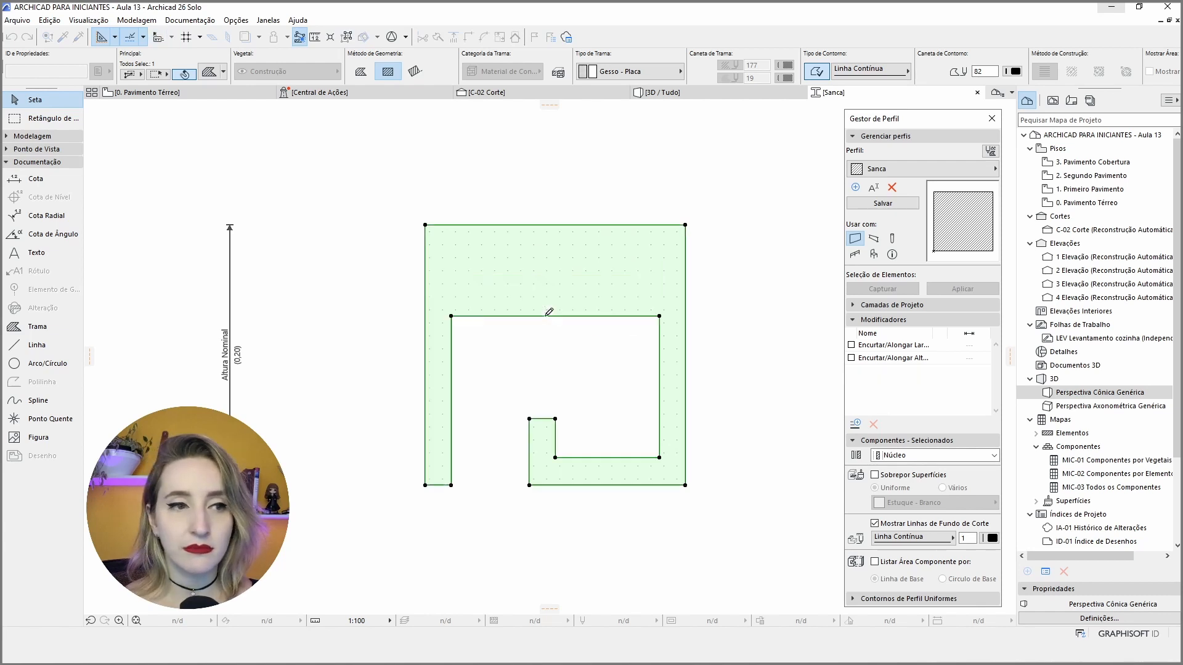
pyautogui.click(598, 226)
pyautogui.write(',05')
pyautogui.press('Return')
pyautogui.press('Escape')
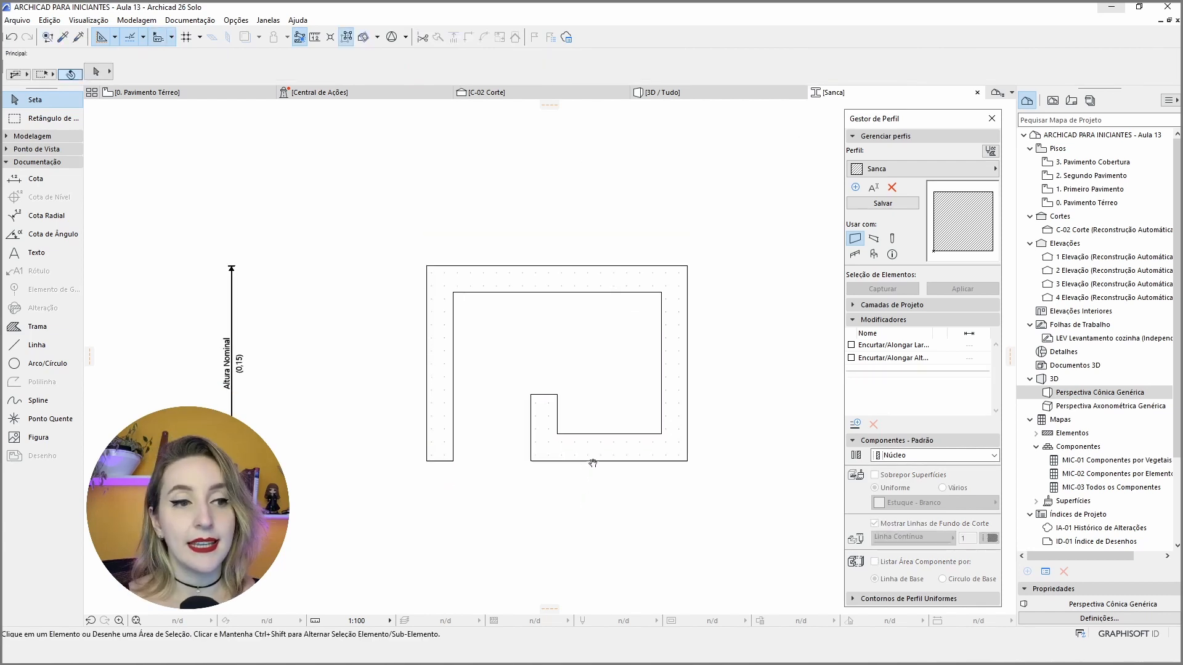
# - Measure the opening between the lipped bottom flange and the left leg along the profile's lower side
pyautogui.moveTo(594, 462); pyautogui.dragTo(611, 410, button='middle')
pyautogui.scroll(1, 586, 300)
pyautogui.scroll(1, 586, 300)
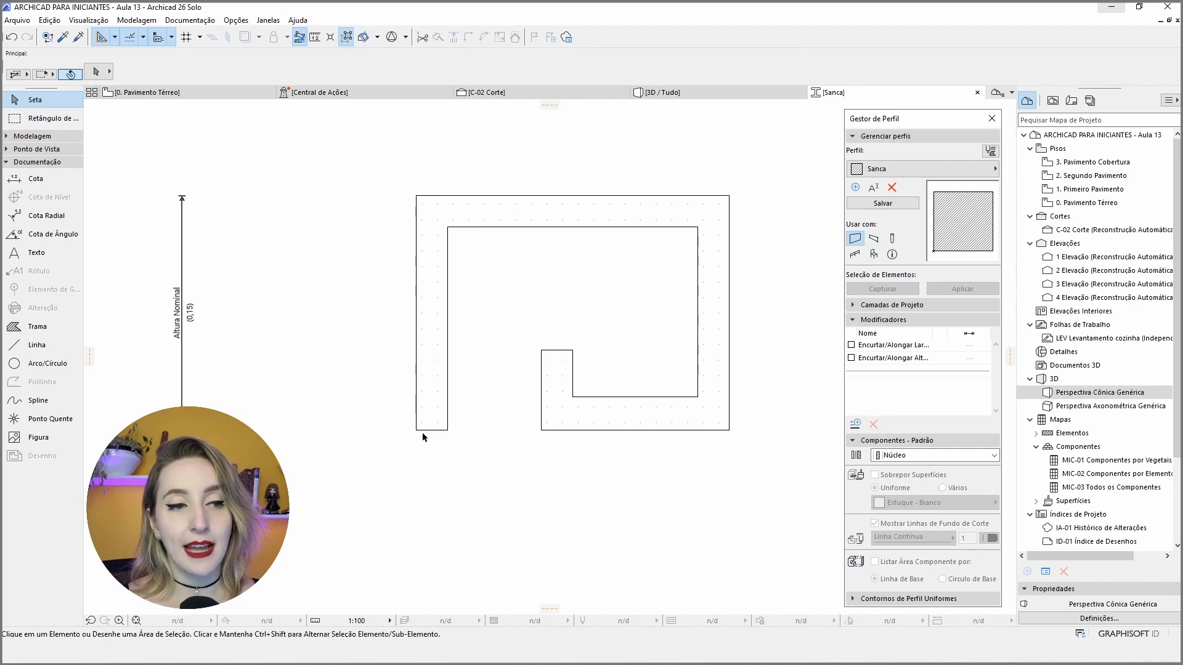
pyautogui.press('m')
pyautogui.click(541, 429)
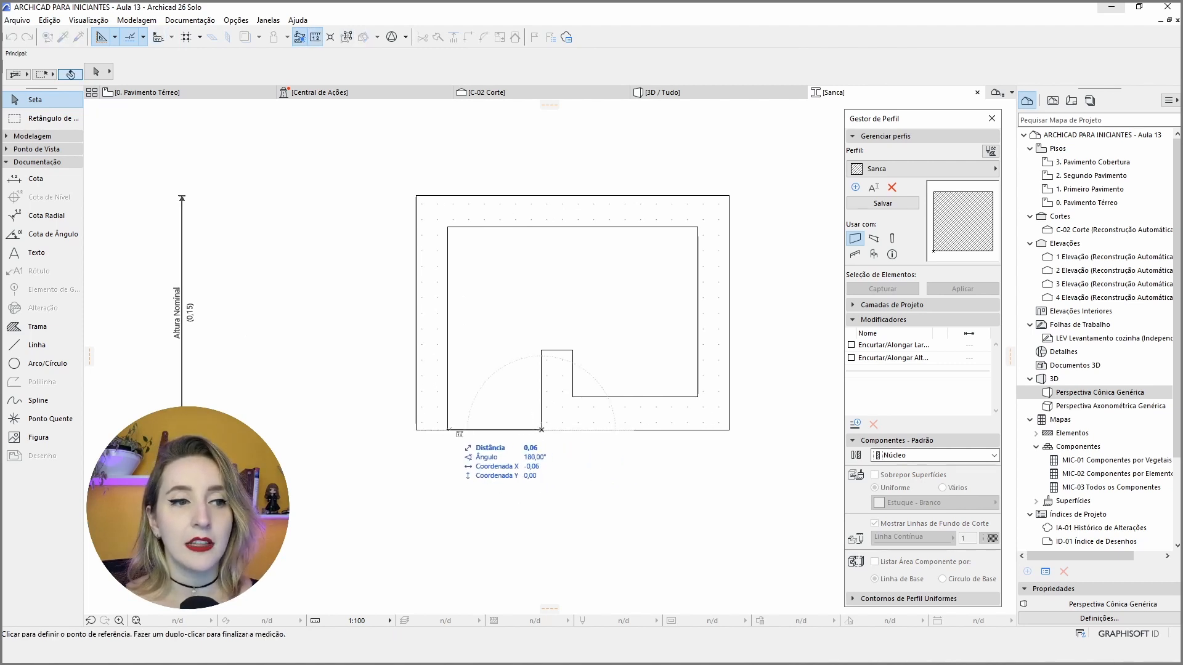
pyautogui.press('Escape')
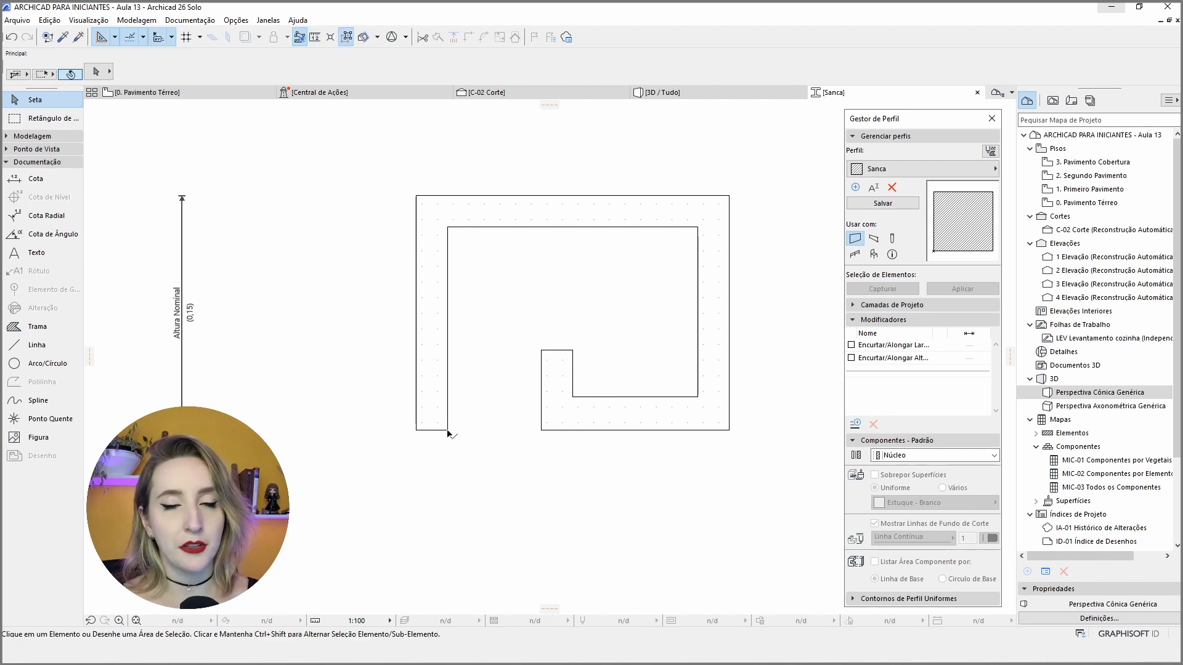
# - Widen the opening by offsetting the left leg's outer edge outward and its inner edge 0,04 in the same direction
pyautogui.click(433, 378)
pyautogui.click(416, 365)
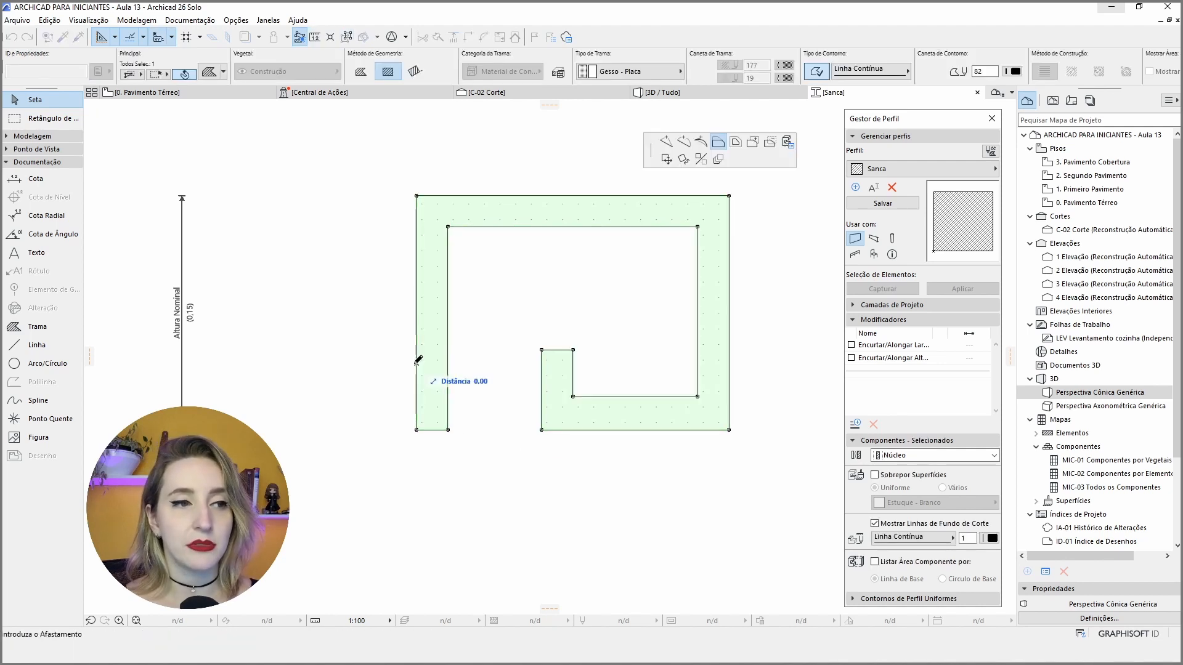
pyautogui.click(354, 366)
pyautogui.click(448, 300)
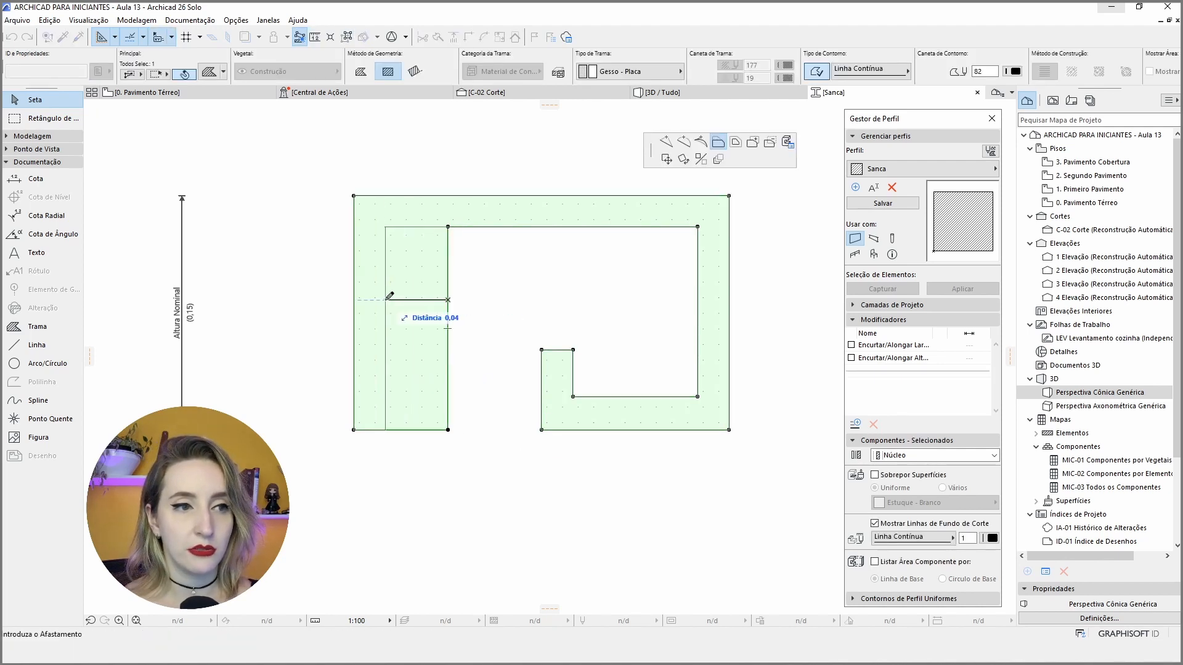
pyautogui.write('0,04')
pyautogui.press('Return')
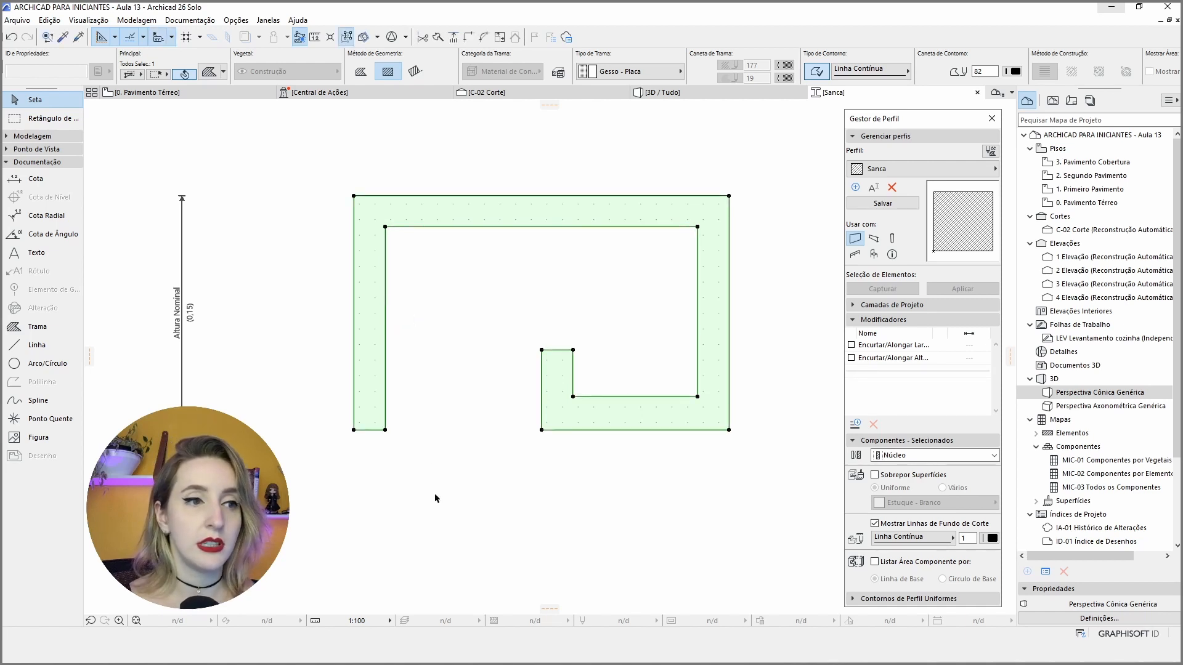
# - Examine the whole crown-molding outline, selecting and deselecting its fill
pyautogui.click(435, 495)
pyautogui.scroll(-2, 472, 447)
pyautogui.scroll(-1, 541, 403)
pyautogui.moveTo(375, 224); pyautogui.dragTo(784, 533)
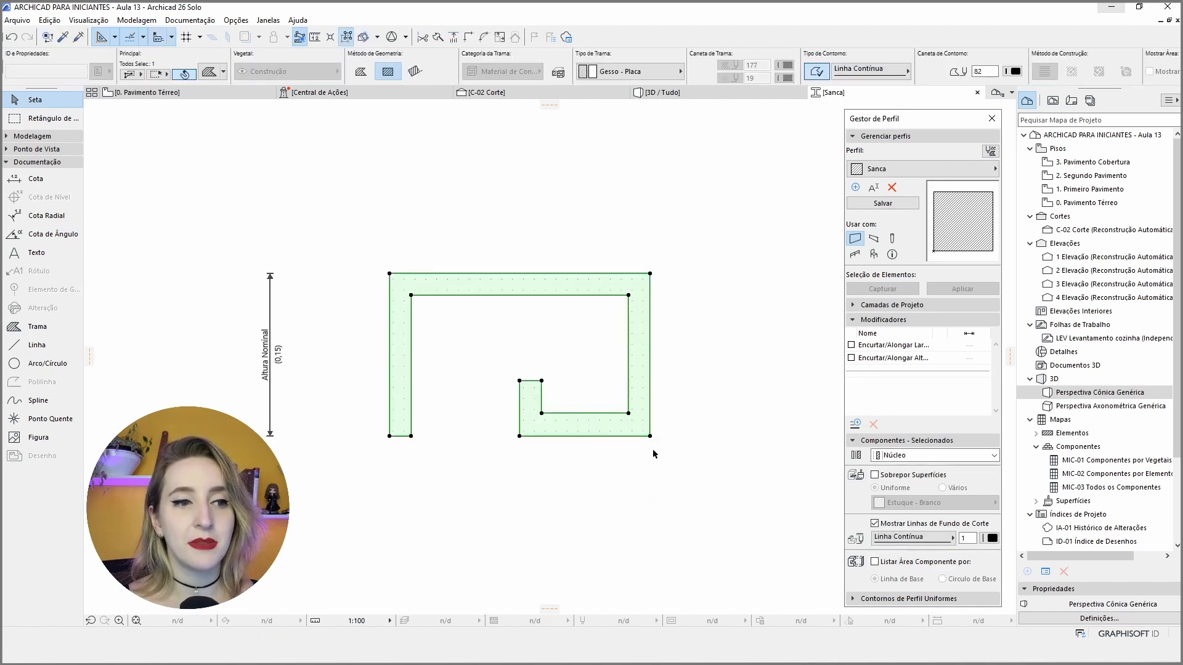
pyautogui.click(697, 390)
pyautogui.click(641, 335)
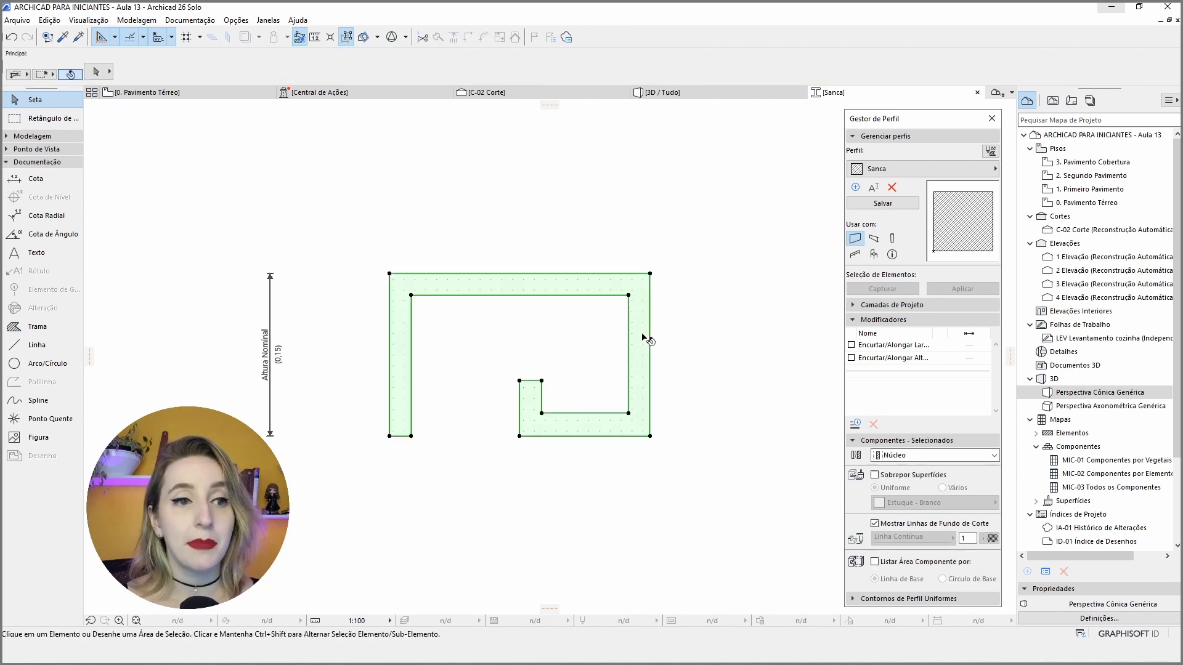
pyautogui.click(702, 389)
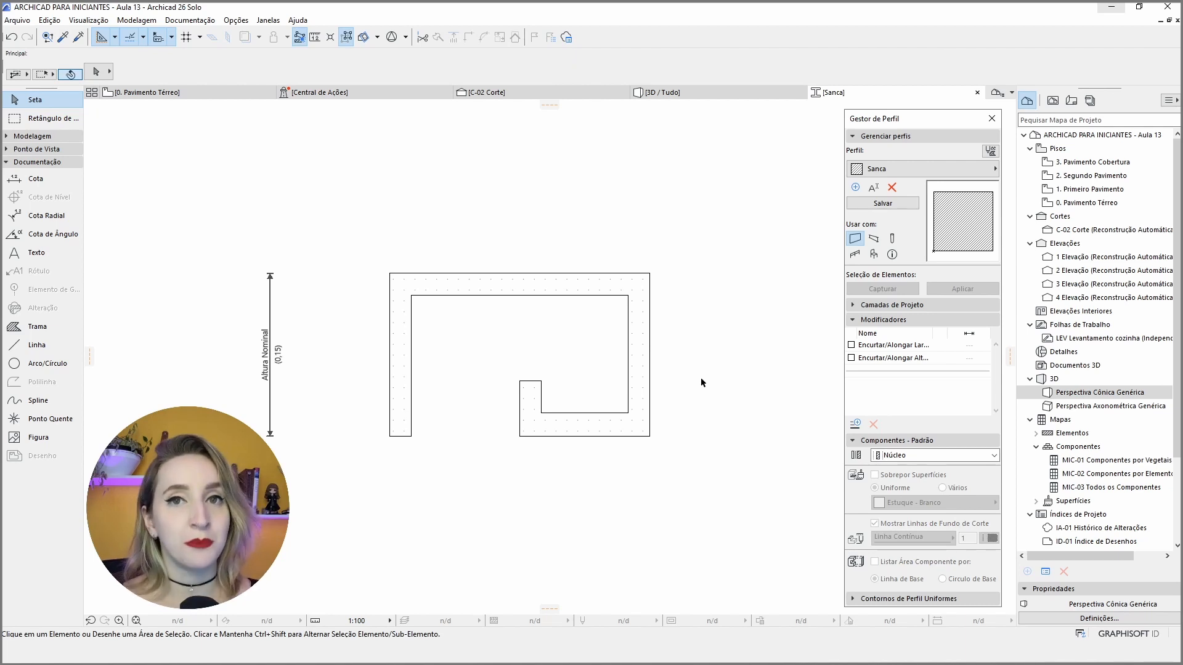
pyautogui.moveTo(316, 227); pyautogui.dragTo(744, 508)
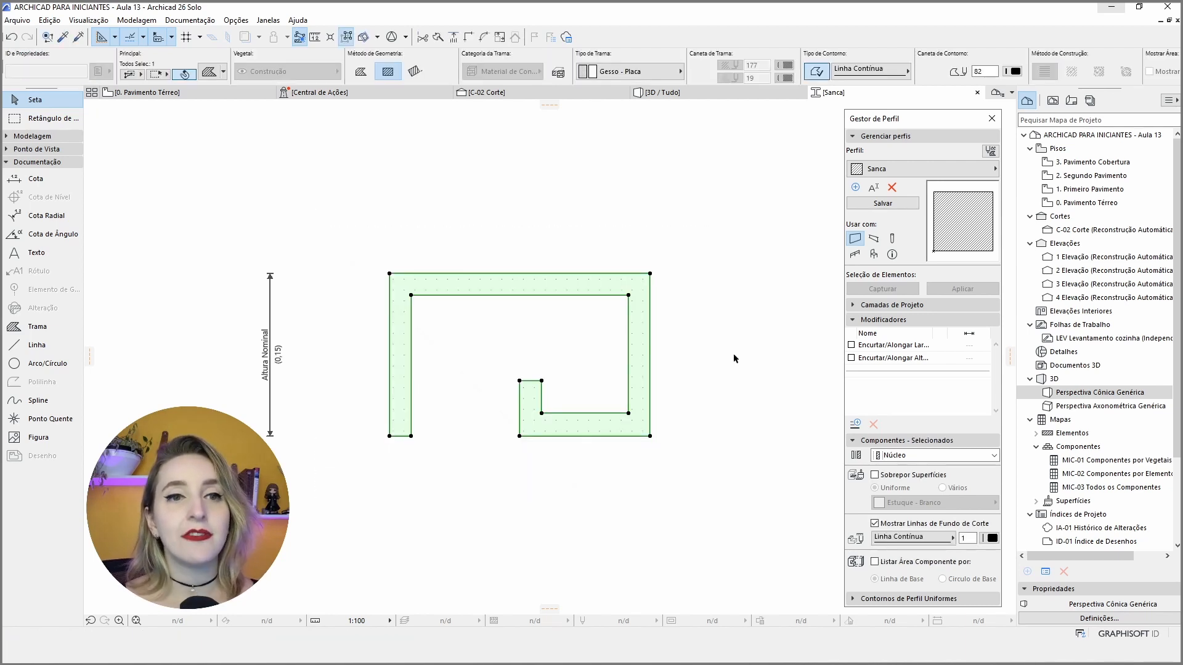
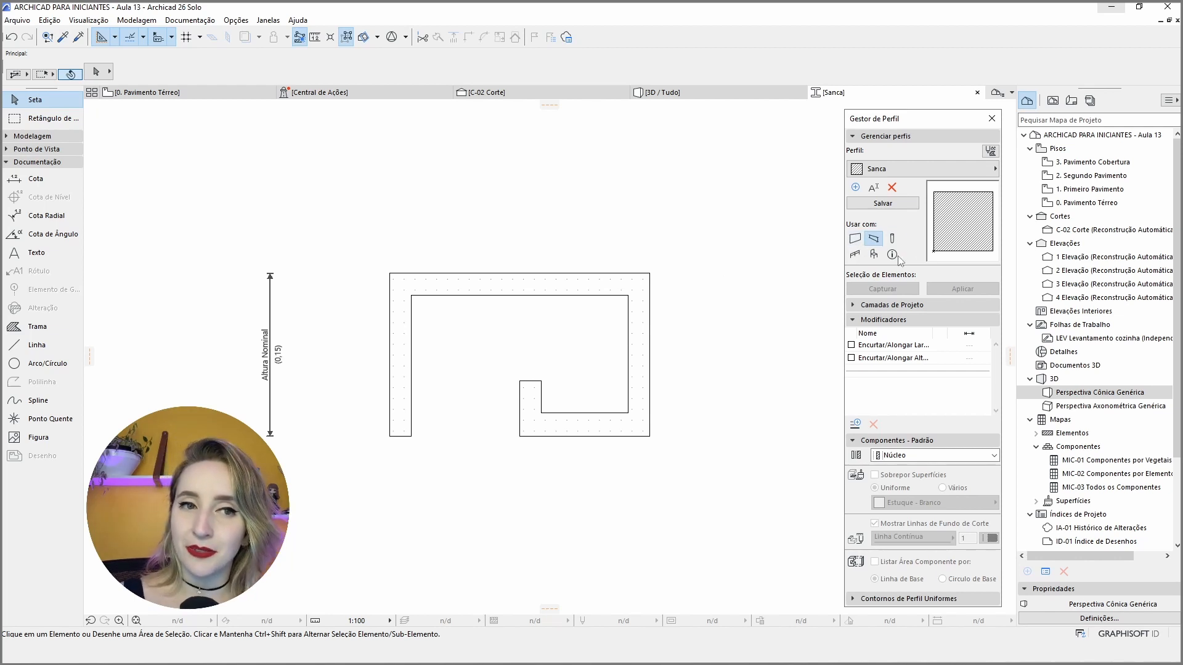
# - Save the Sanca profile for use with beams and return to the 3D view of the model
pyautogui.click(901, 205)
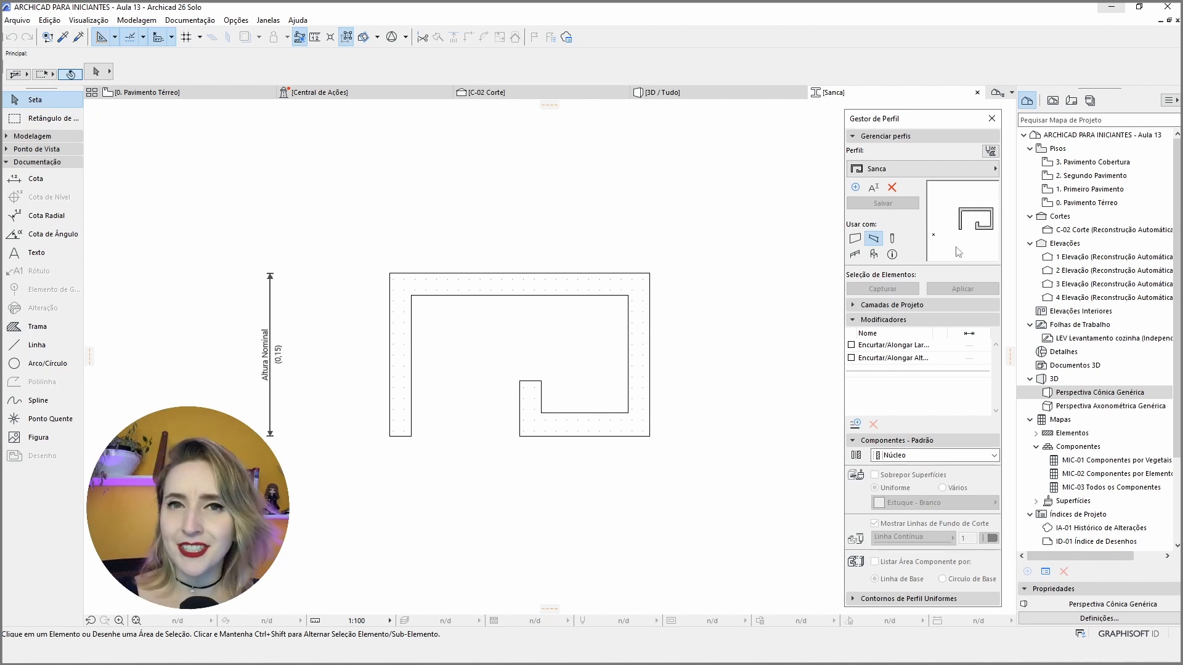
pyautogui.click(662, 92)
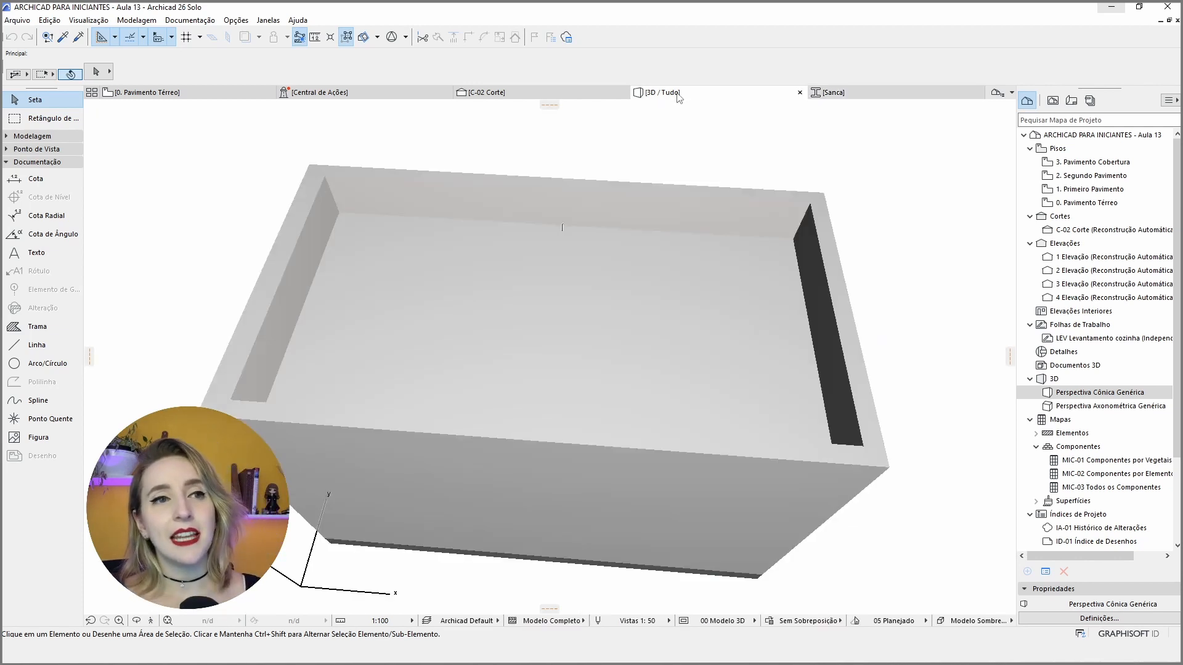
# - Activate the Beam tool (Viga) and set its default classification to Forro
pyautogui.click(33, 137)
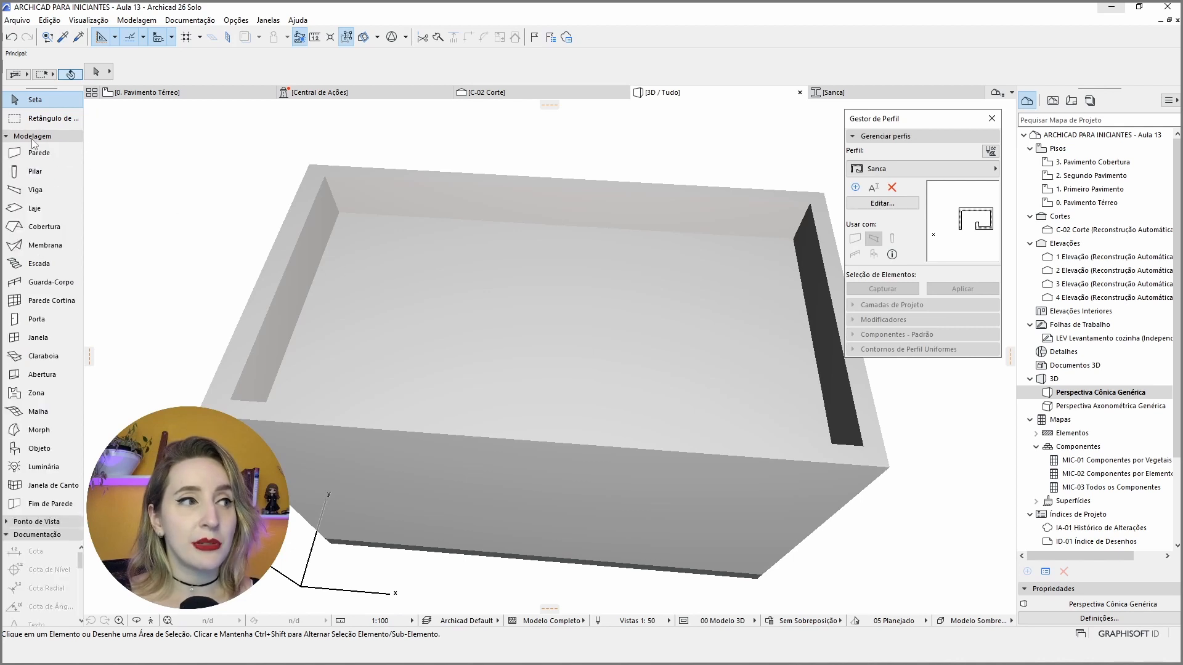
pyautogui.click(35, 189)
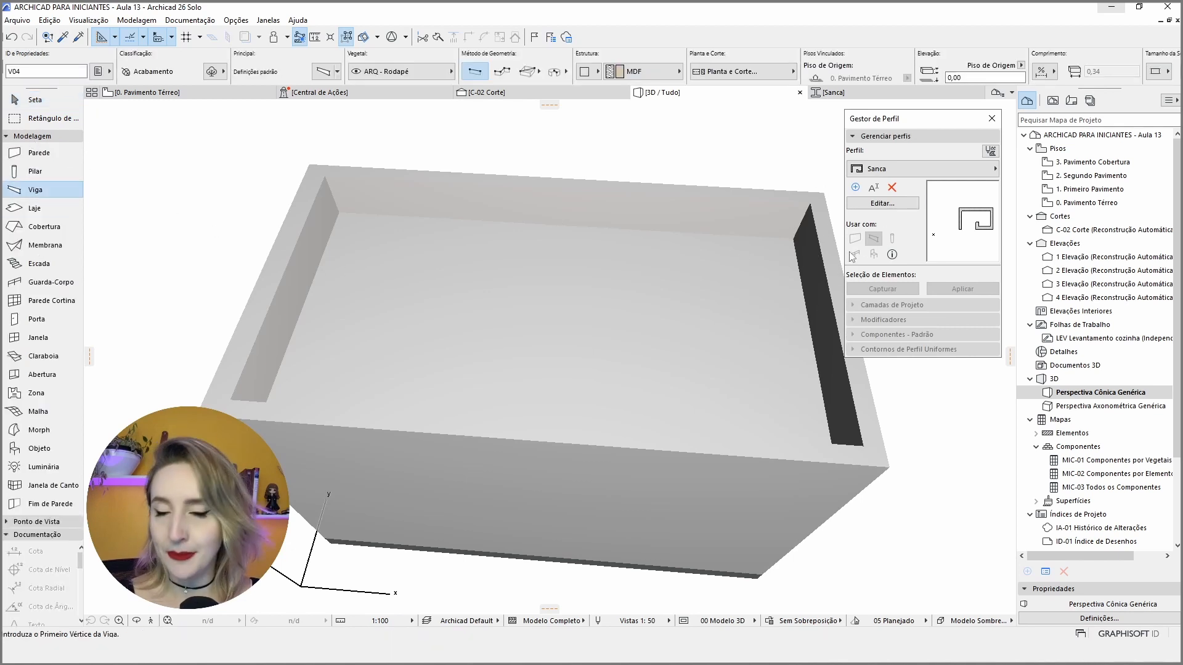
pyautogui.click(213, 70)
pyautogui.click(485, 82)
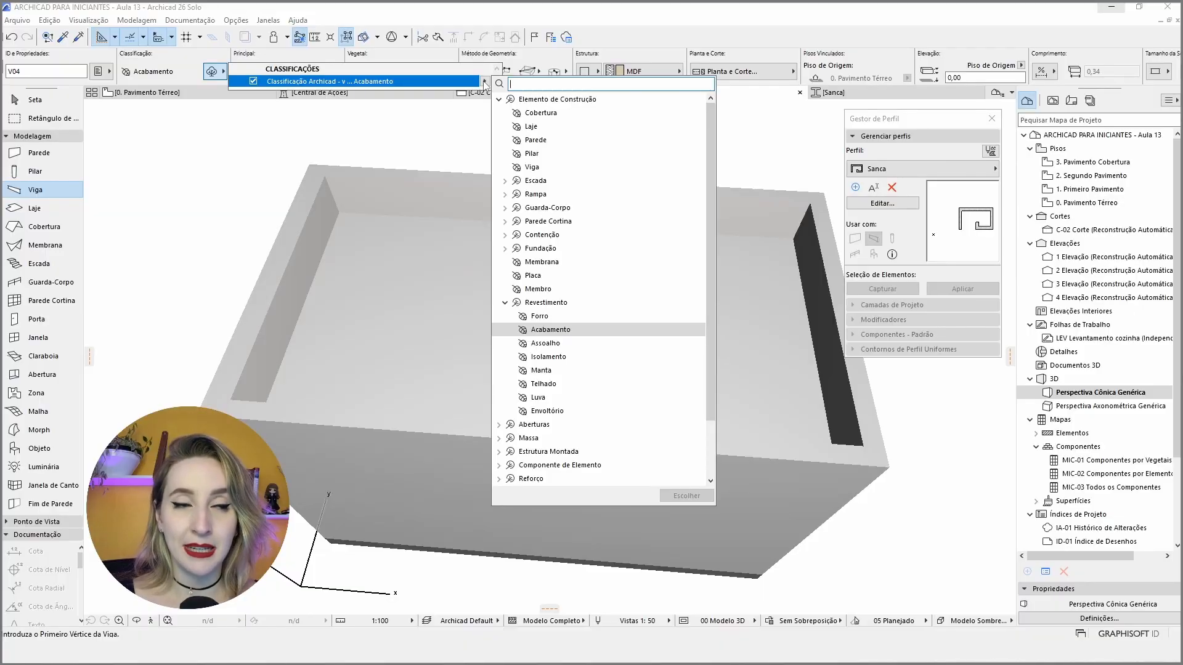
pyautogui.write('forr')
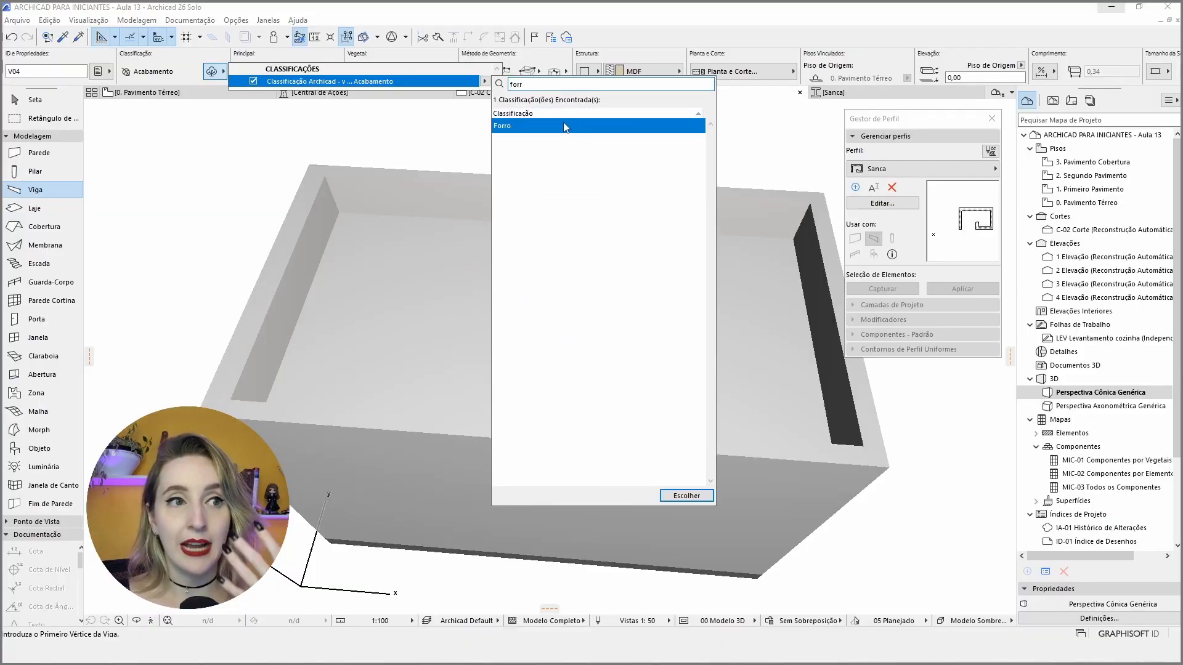
pyautogui.doubleClick(564, 127)
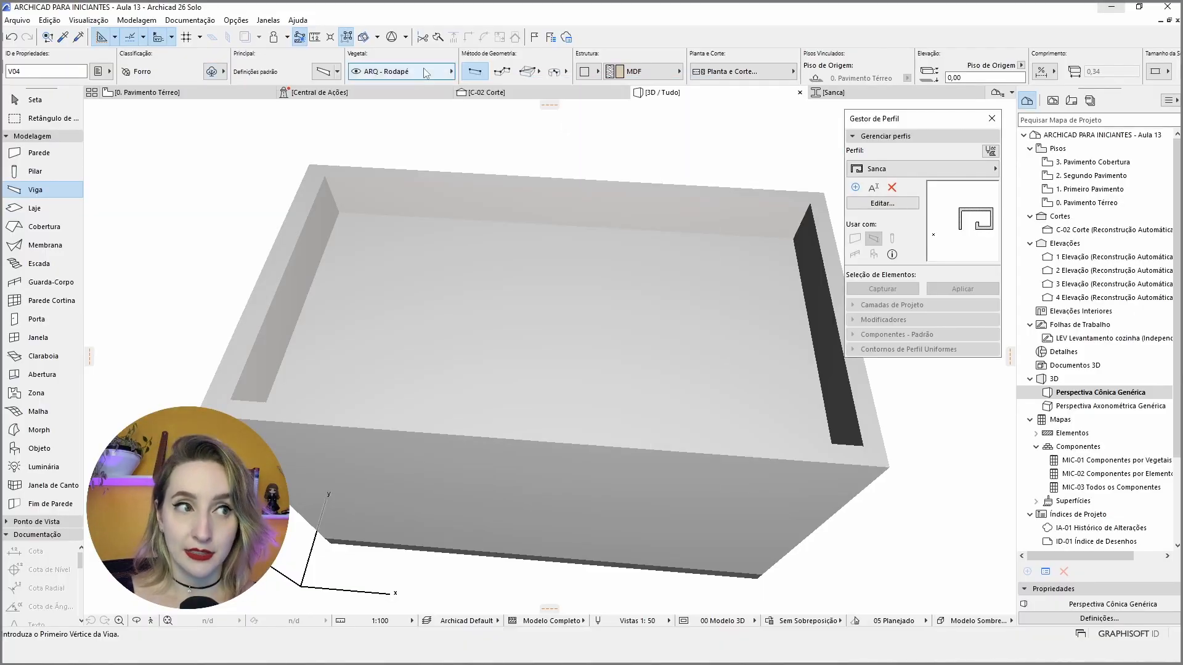
# - Assign the beam default to the layer ARQ - Forro
pyautogui.click(409, 78)
pyautogui.write('for')
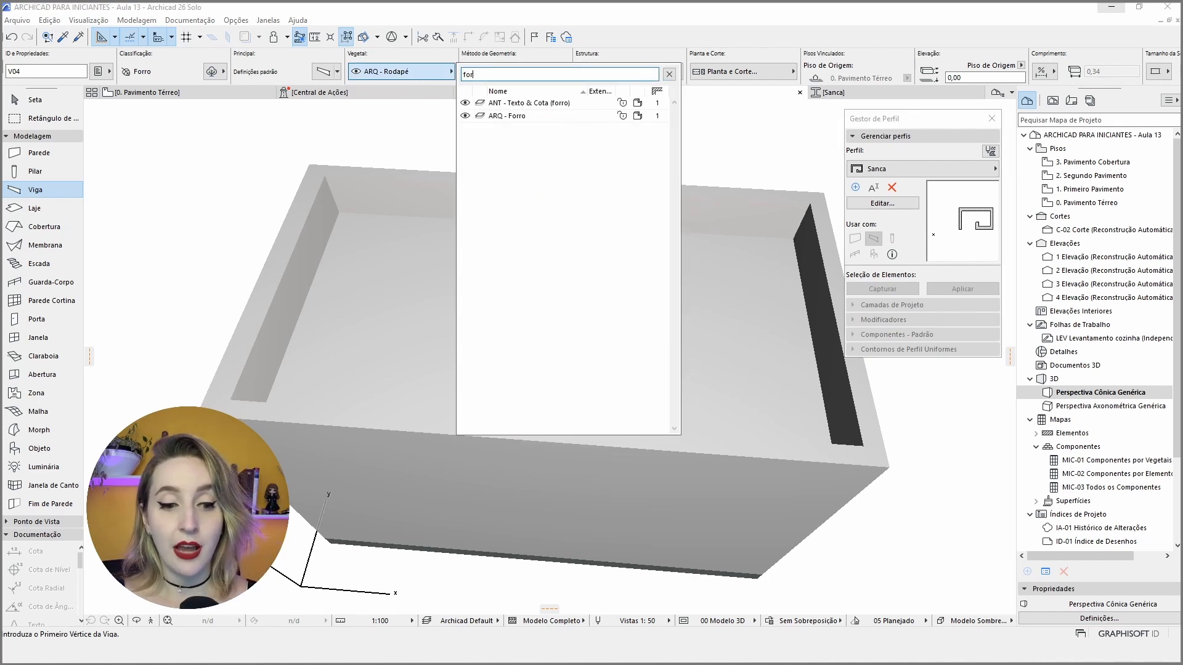
pyautogui.write('r')
pyautogui.click(507, 116)
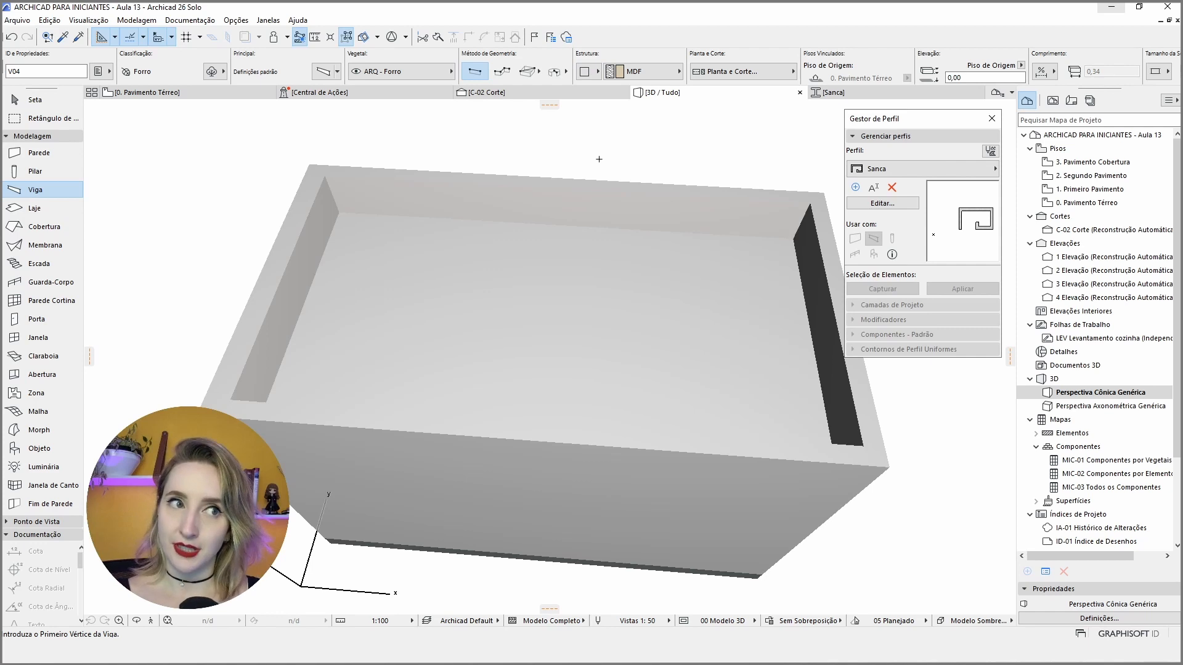
# - Change the beam's structure to a complex profile and choose the Sanca profile for it
pyautogui.click(589, 73)
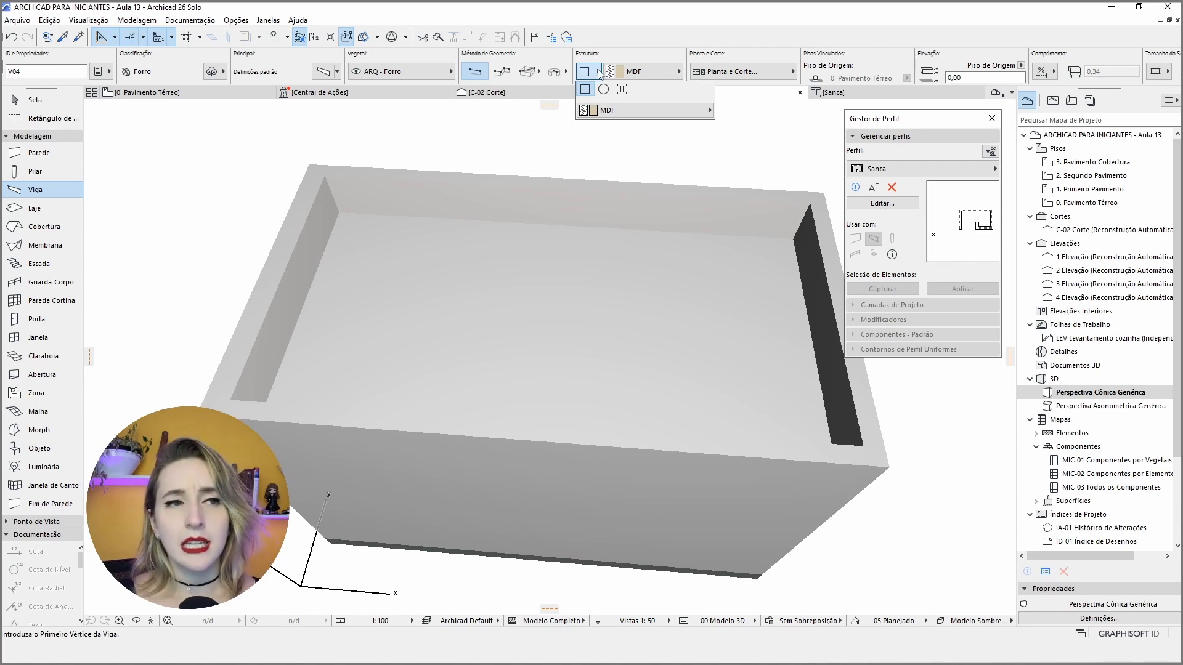
pyautogui.click(627, 91)
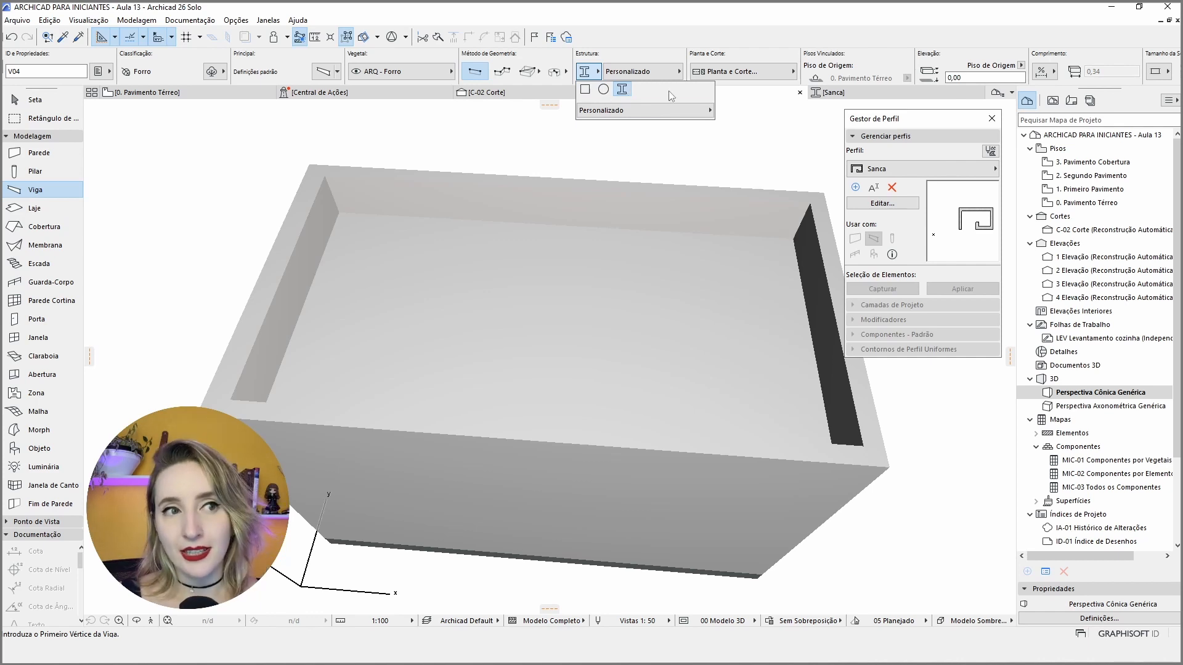
pyautogui.click(629, 111)
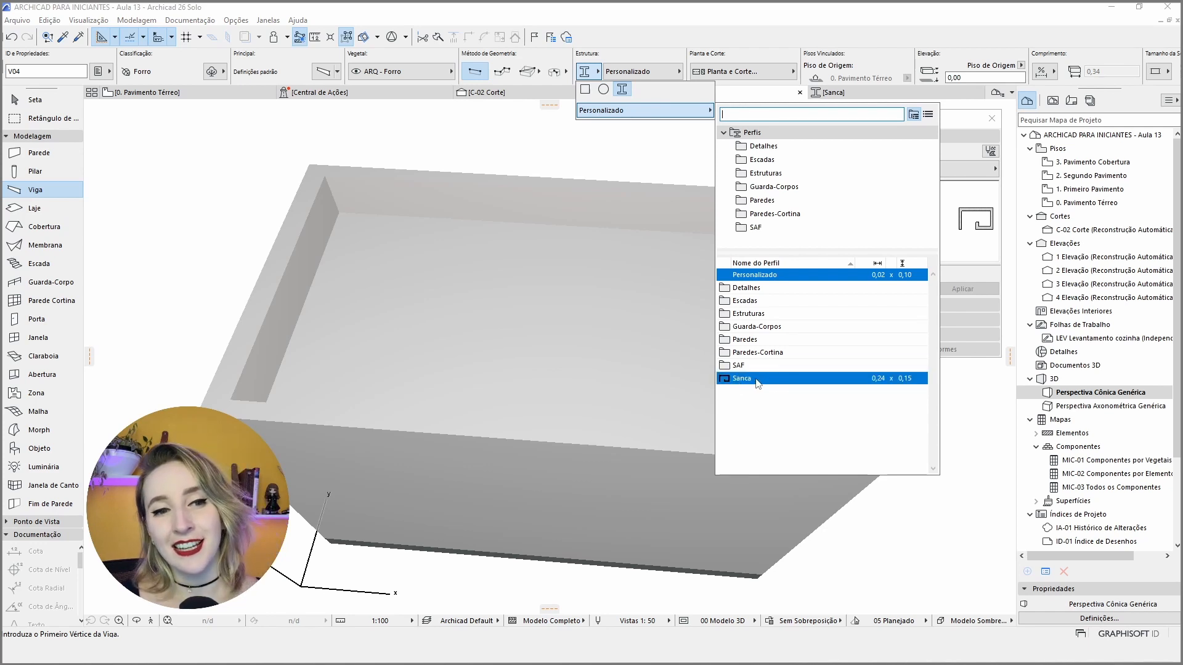
pyautogui.click(899, 378)
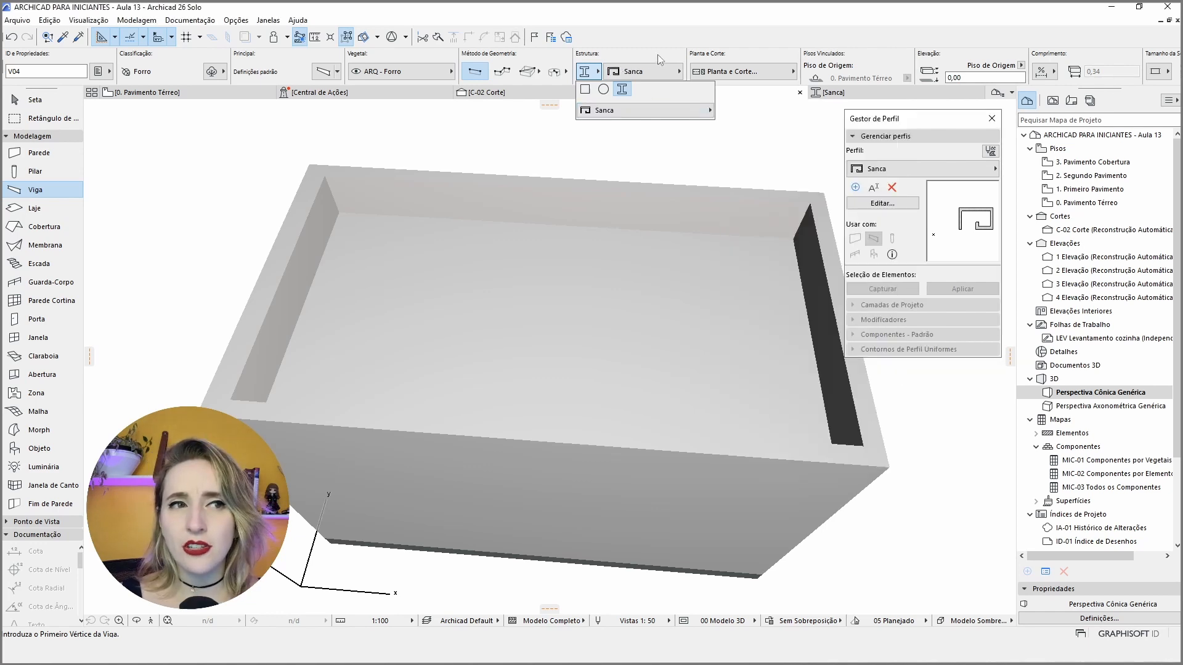
# - Draw a 3,00 m beam with the Sanca profile lengthwise along the ceiling slab, starting from the slab area near the short wall
pyautogui.click(364, 323)
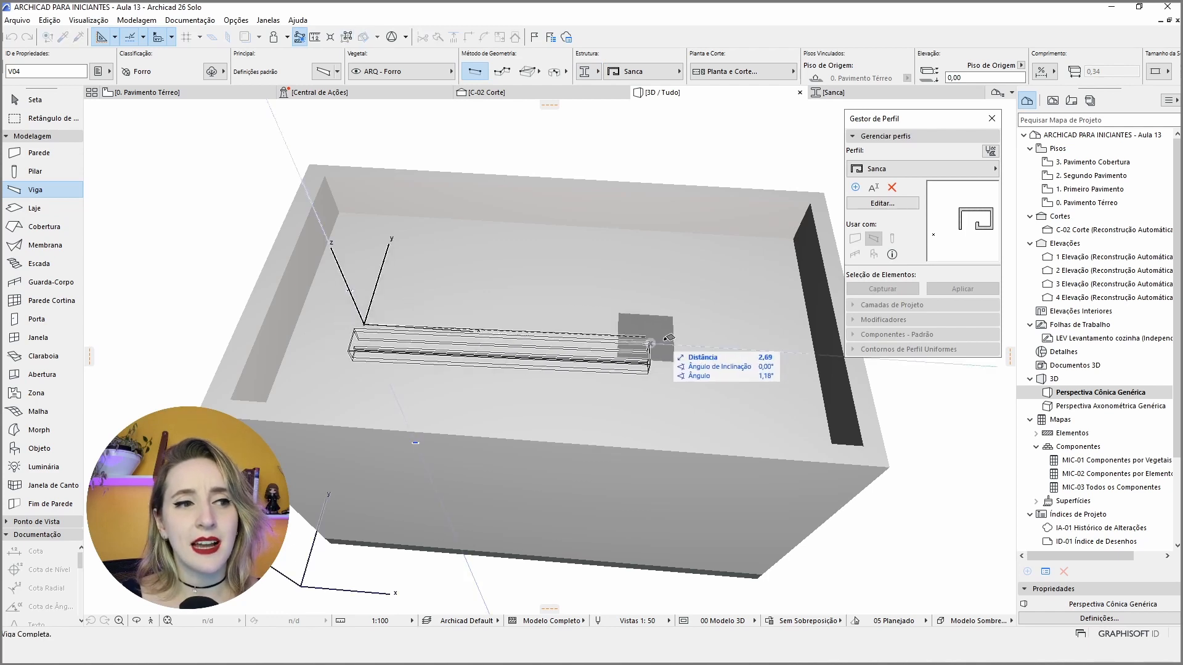
pyautogui.keyDown('shift'); pyautogui.moveTo(760, 352); pyautogui.dragTo(421, 429, button='middle'); pyautogui.keyUp('shift')
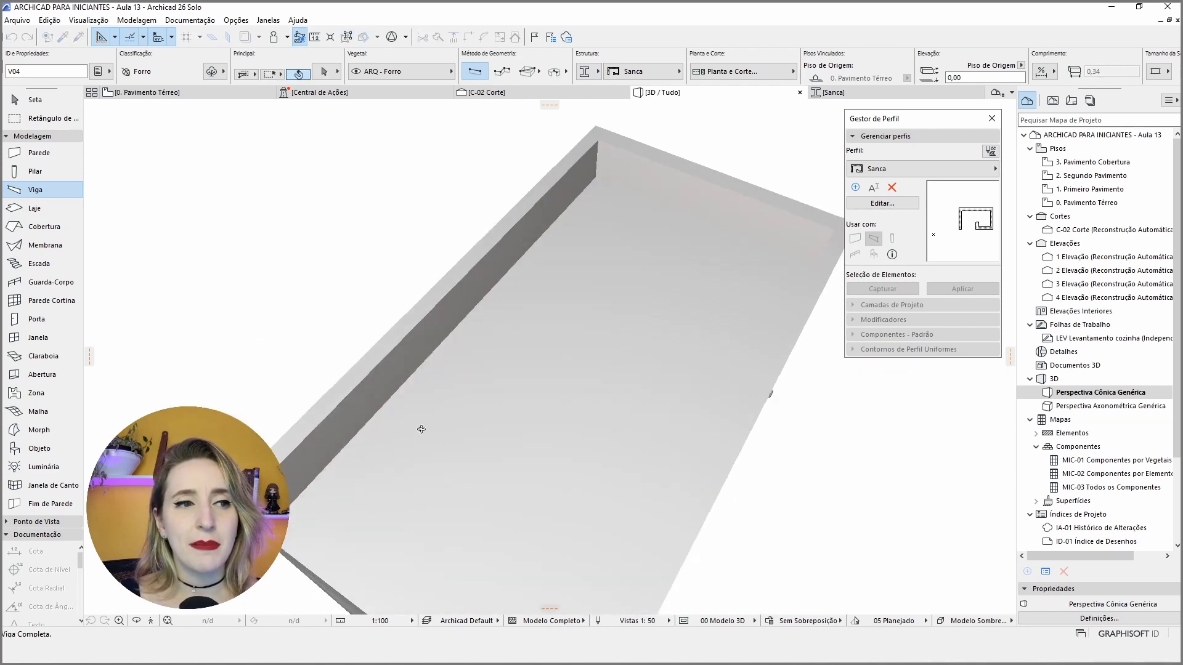
pyautogui.keyDown('shift'); pyautogui.moveTo(479, 513); pyautogui.dragTo(354, 460, button='middle'); pyautogui.keyUp('shift')
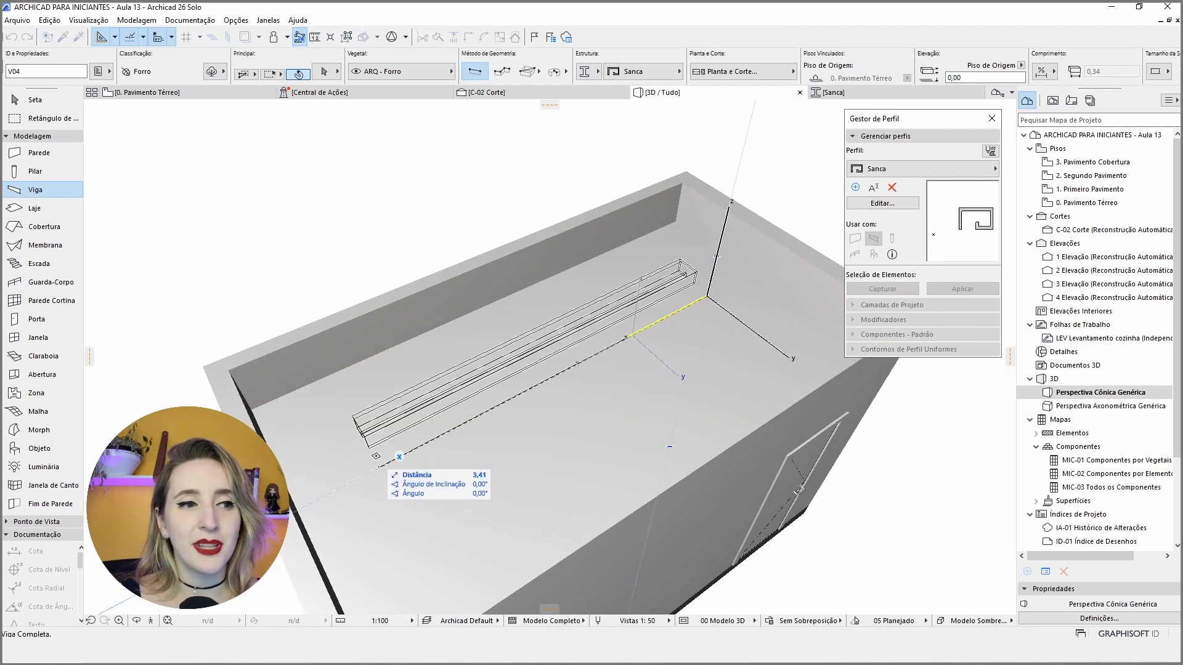
pyautogui.scroll(4, 375, 456)
pyautogui.scroll(-2, 376, 455)
pyautogui.keyDown('shift'); pyautogui.moveTo(428, 459); pyautogui.dragTo(552, 470, button='middle'); pyautogui.keyUp('shift')
pyautogui.scroll(-2, 514, 461)
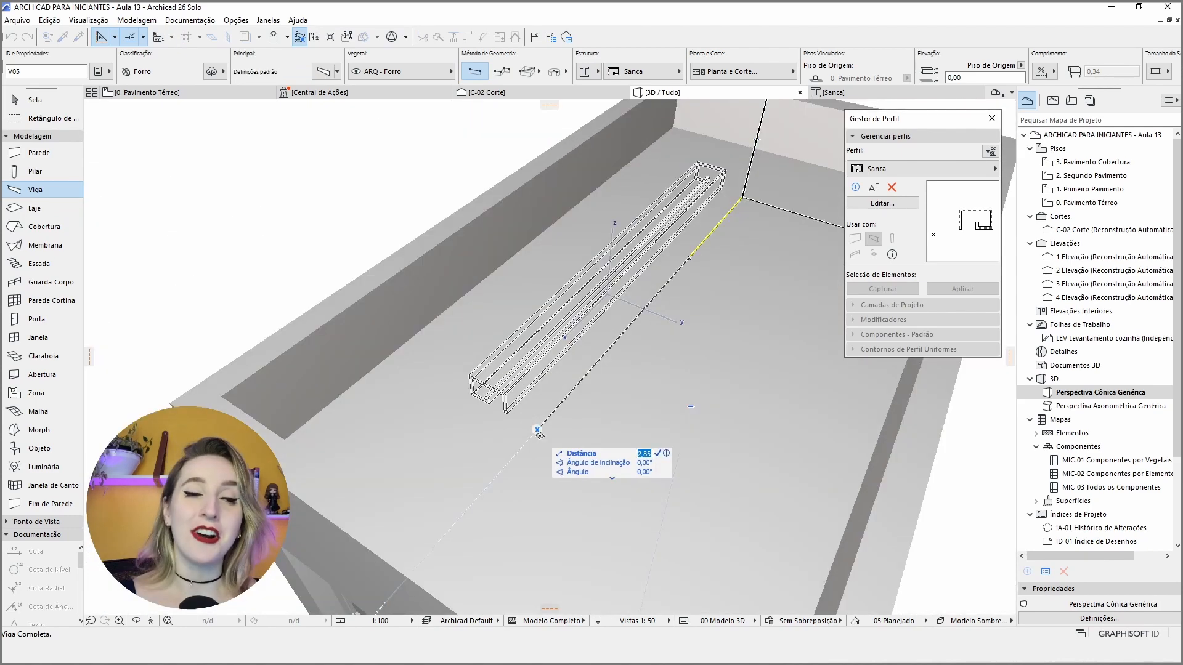
pyautogui.press('Return')
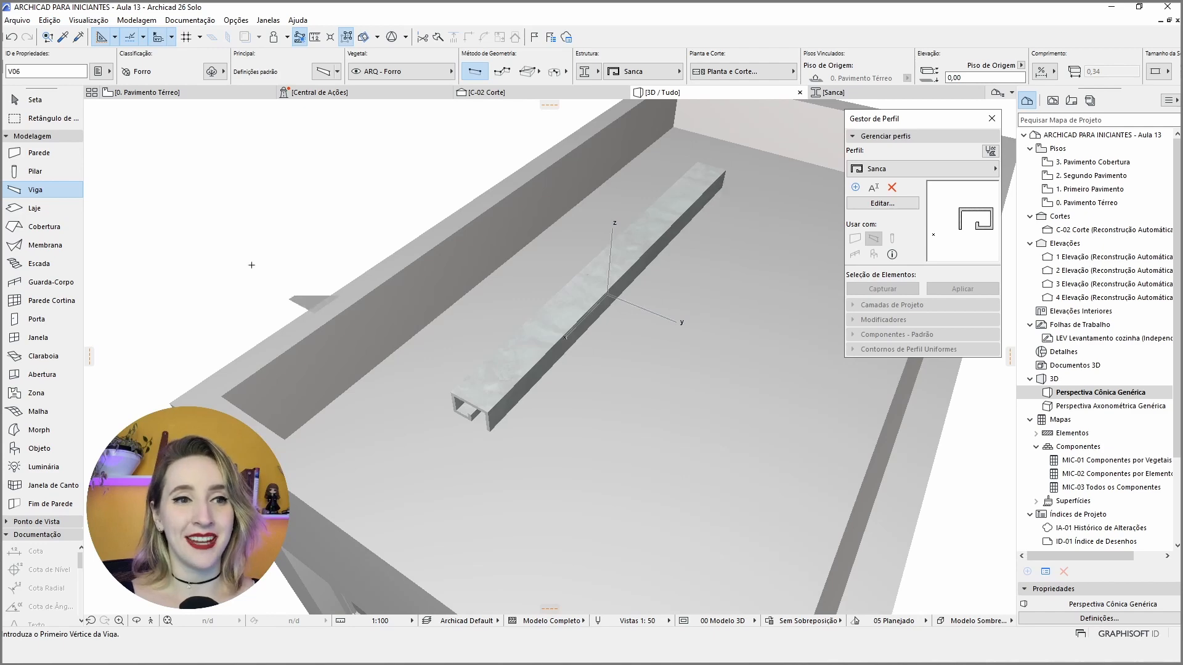
# - Select the Sanca beam and examine its end section and its offset from the reference line up close
pyautogui.click(43, 100)
pyautogui.click(503, 400)
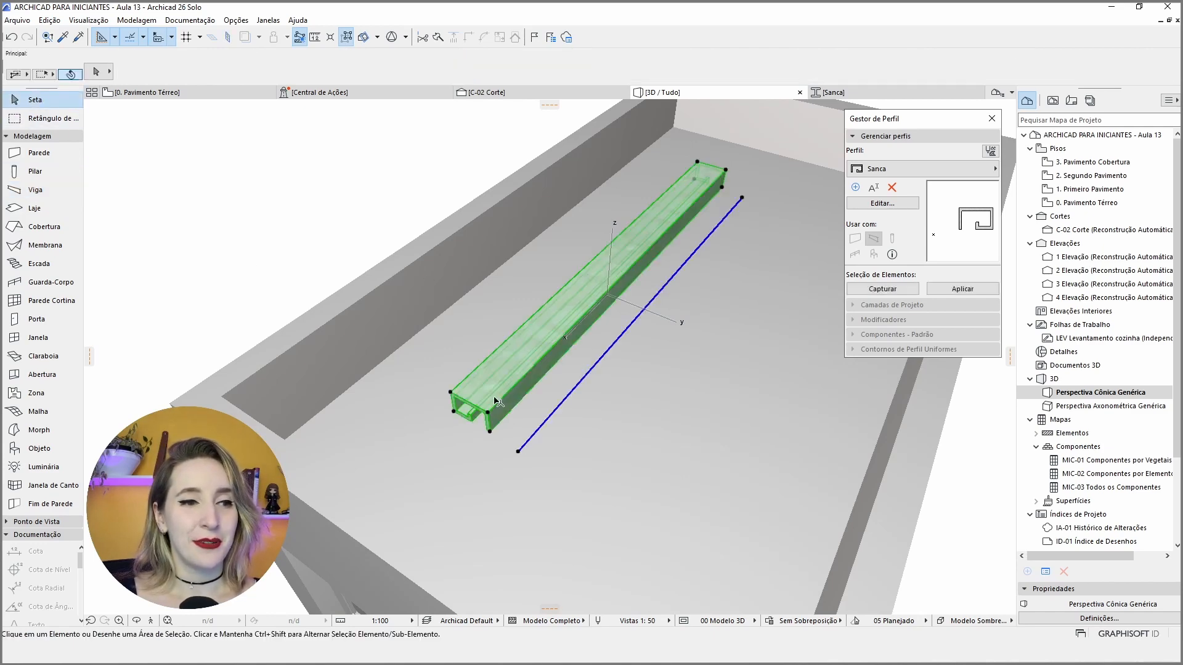
pyautogui.keyDown('shift'); pyautogui.moveTo(500, 403); pyautogui.dragTo(810, 428, button='middle'); pyautogui.keyUp('shift')
pyautogui.scroll(6, 472, 373)
pyautogui.scroll(-3, 472, 374)
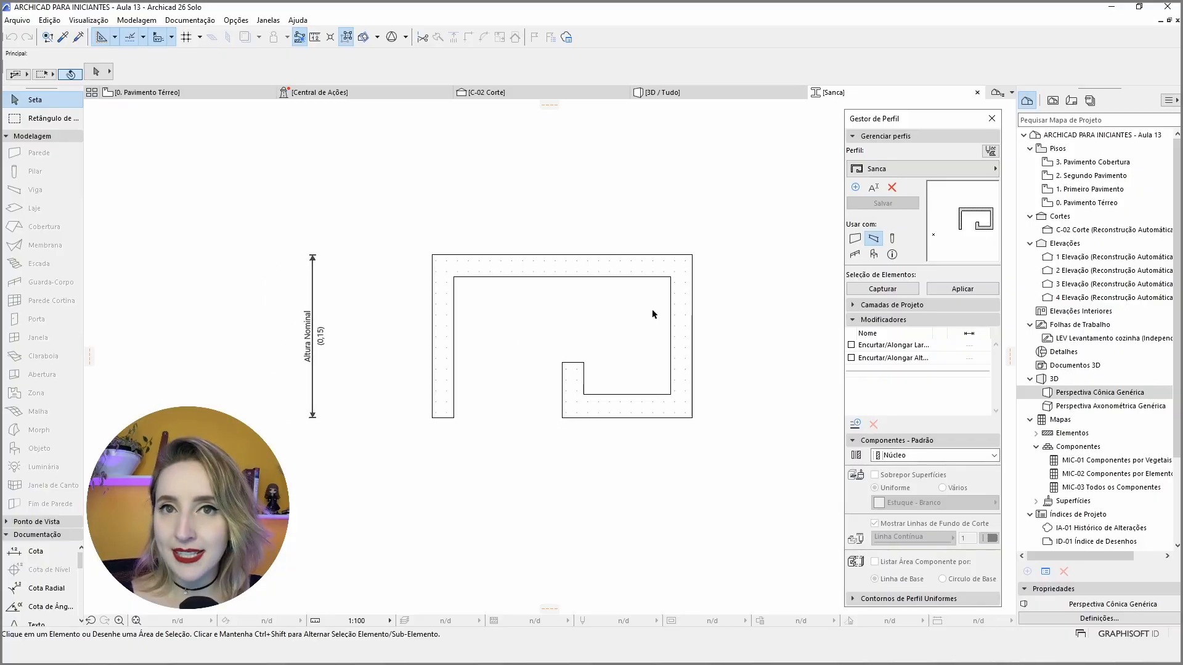
# - Examine where the Sanca profile's fill sits relative to the origin mark in the profile editor
pyautogui.scroll(-2, 653, 314)
pyautogui.click(582, 272)
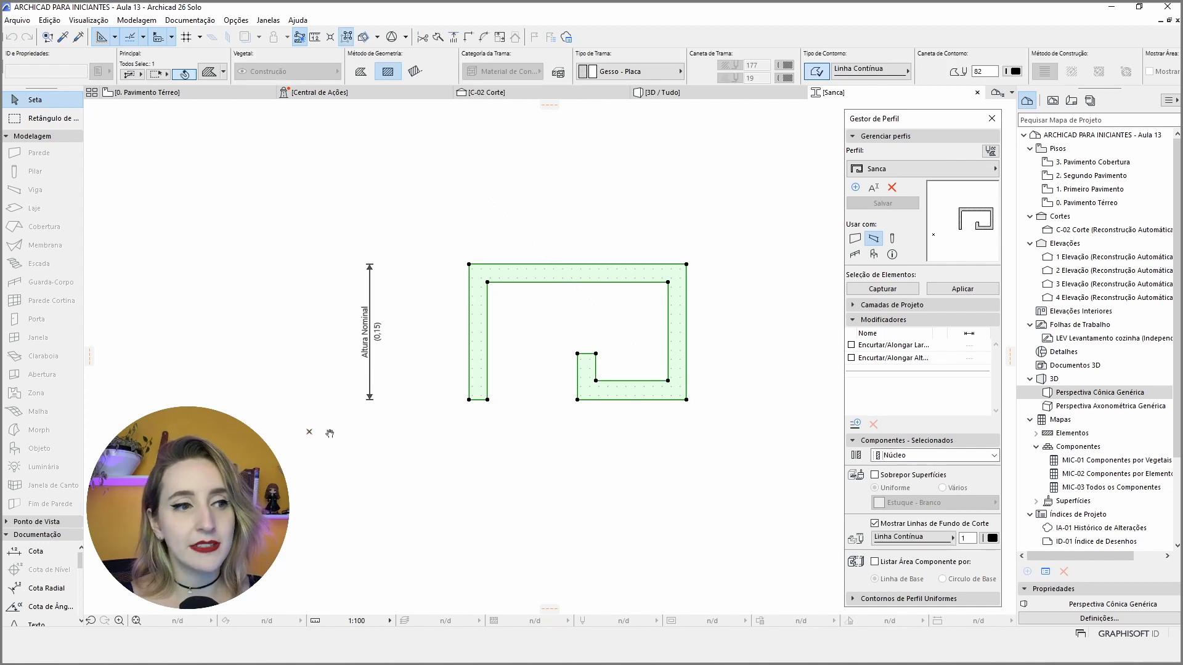
pyautogui.moveTo(330, 434); pyautogui.dragTo(430, 406, button='middle')
pyautogui.click(499, 411)
pyautogui.scroll(6, 425, 389)
pyautogui.moveTo(357, 404); pyautogui.dragTo(473, 362, button='middle')
pyautogui.click(460, 359)
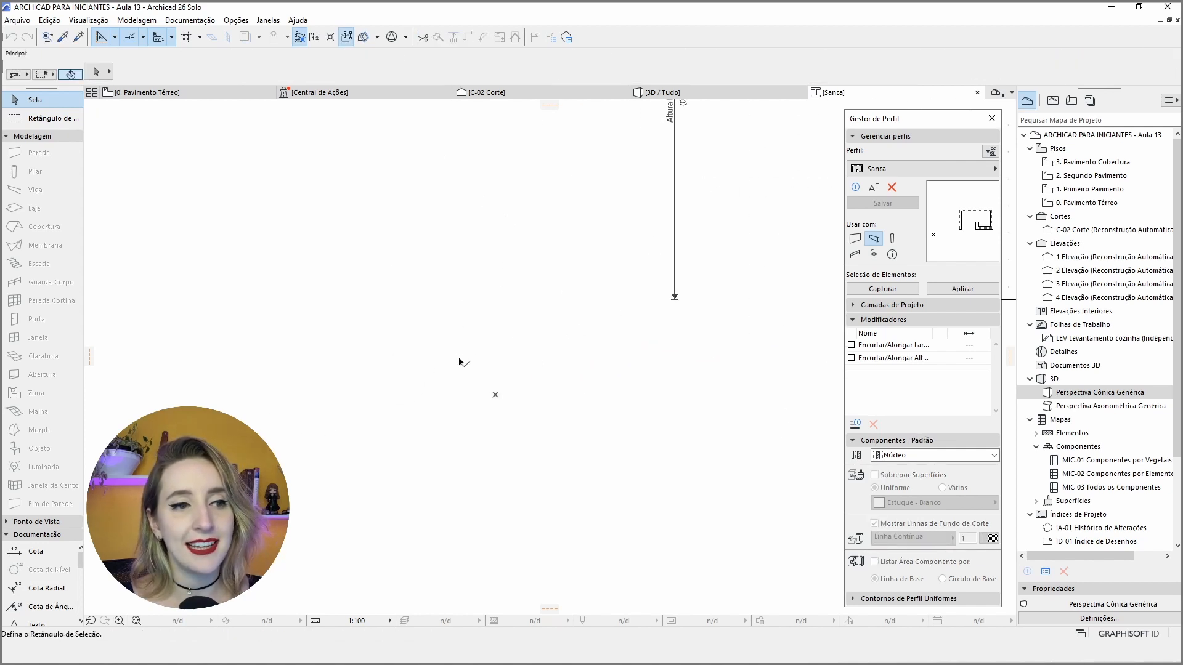
pyautogui.scroll(-3, 505, 394)
pyautogui.click(471, 398)
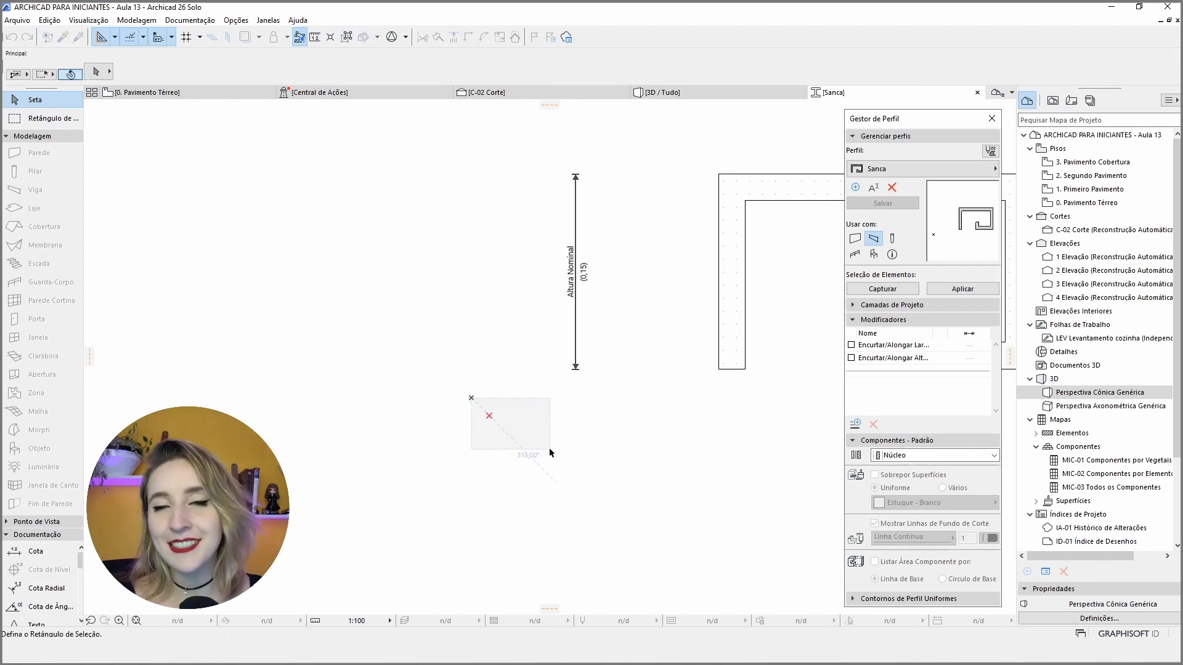
pyautogui.click(549, 449)
pyautogui.scroll(-2, 467, 360)
pyautogui.moveTo(466, 360); pyautogui.dragTo(327, 366, button='middle')
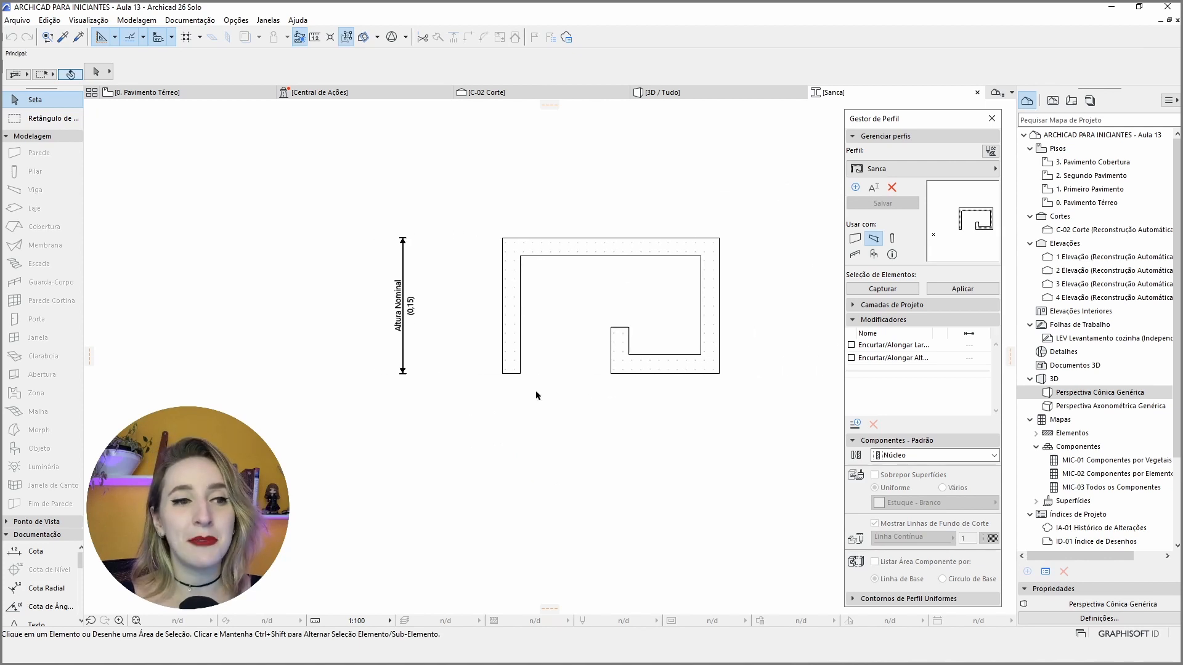
# - Move the Sanca profile's fill so that its inner lower-right corner lies on the origin mark
pyautogui.click(509, 346)
pyautogui.moveTo(471, 410); pyautogui.dragTo(499, 417, button='middle')
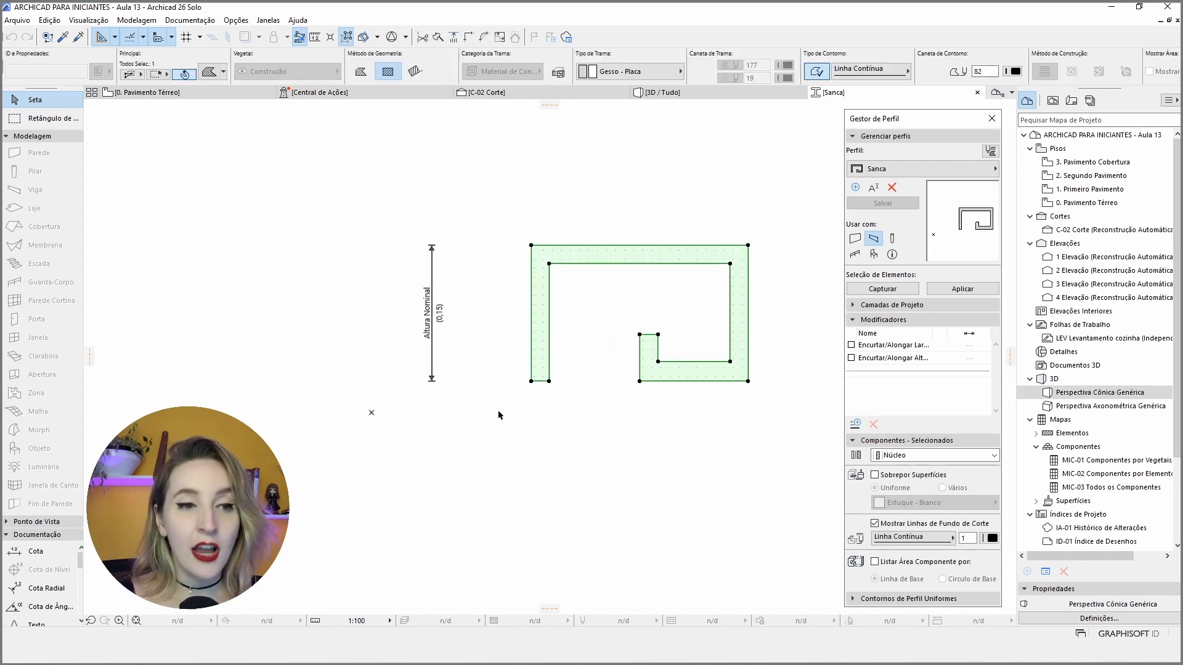
pyautogui.click(732, 364)
pyautogui.click(666, 162)
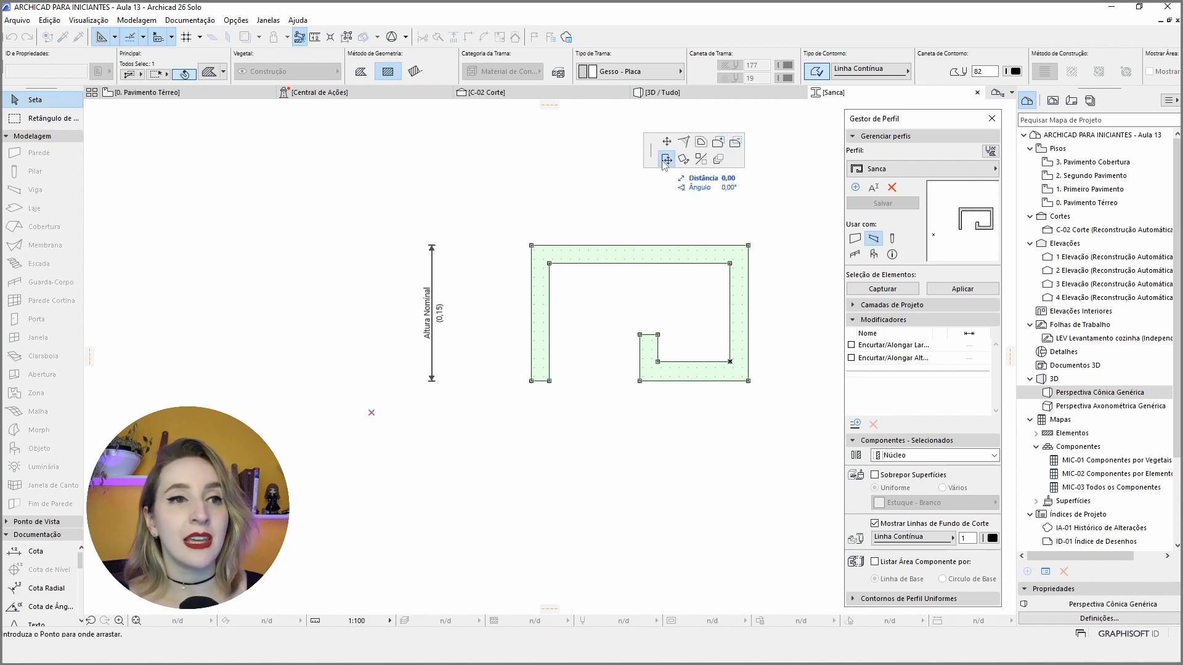
pyautogui.click(372, 412)
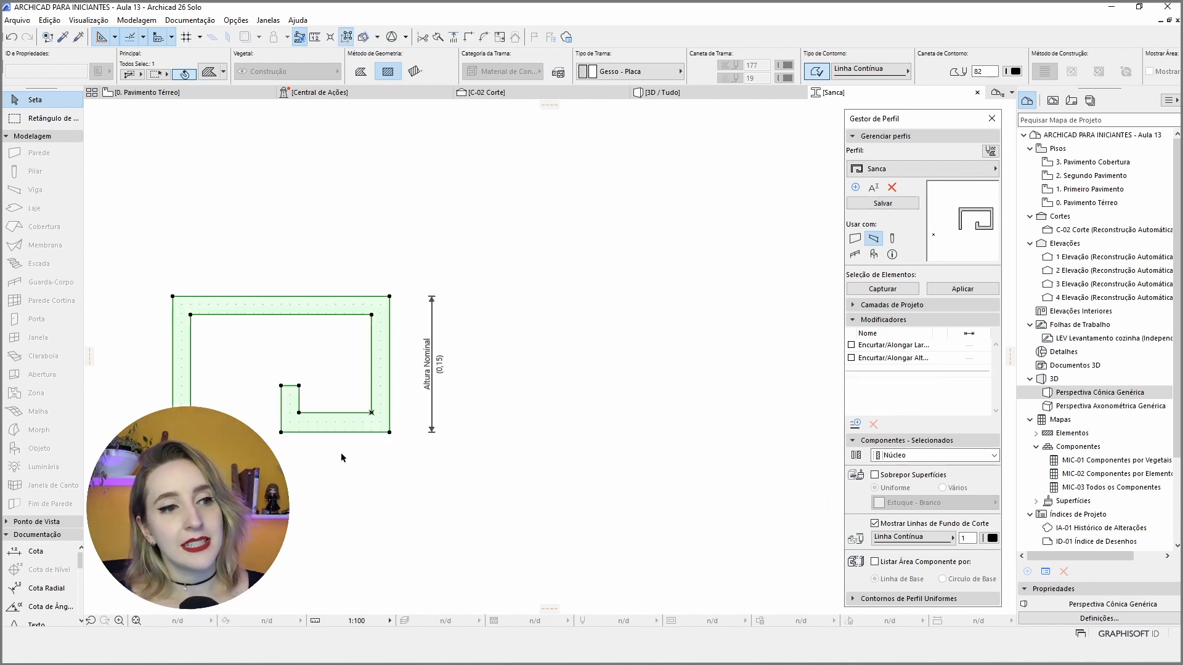
pyautogui.click(312, 470)
# - Save the edited Sanca profile and return to the 3D view
pyautogui.moveTo(301, 470); pyautogui.dragTo(559, 458, button='middle')
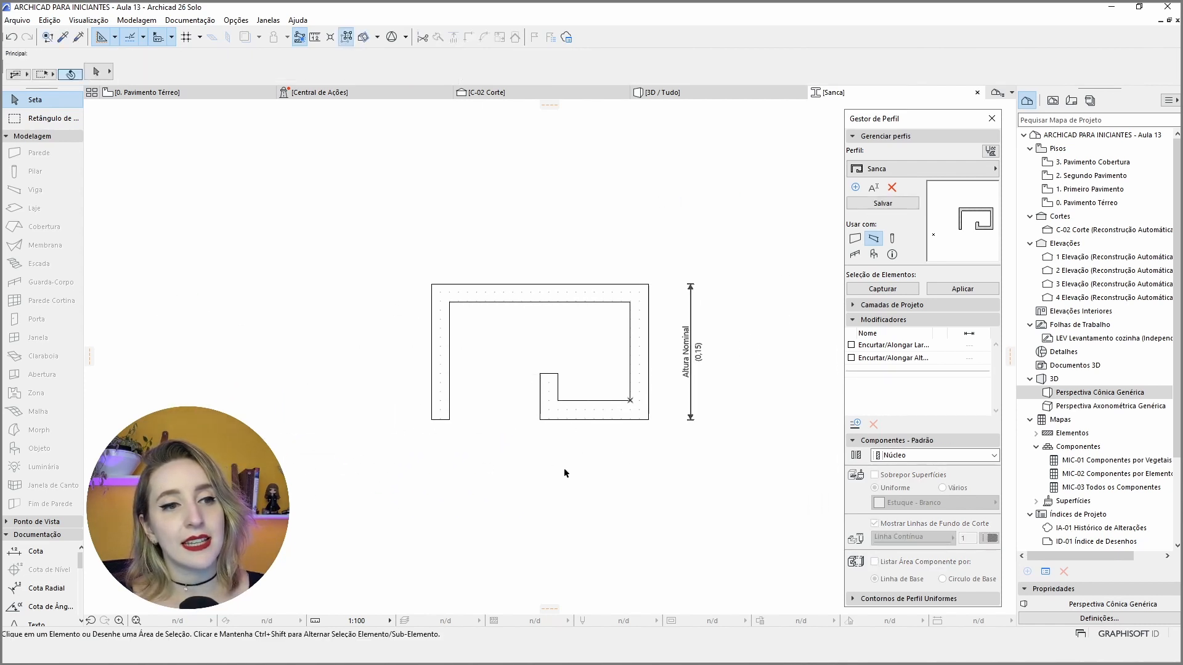
pyautogui.click(904, 206)
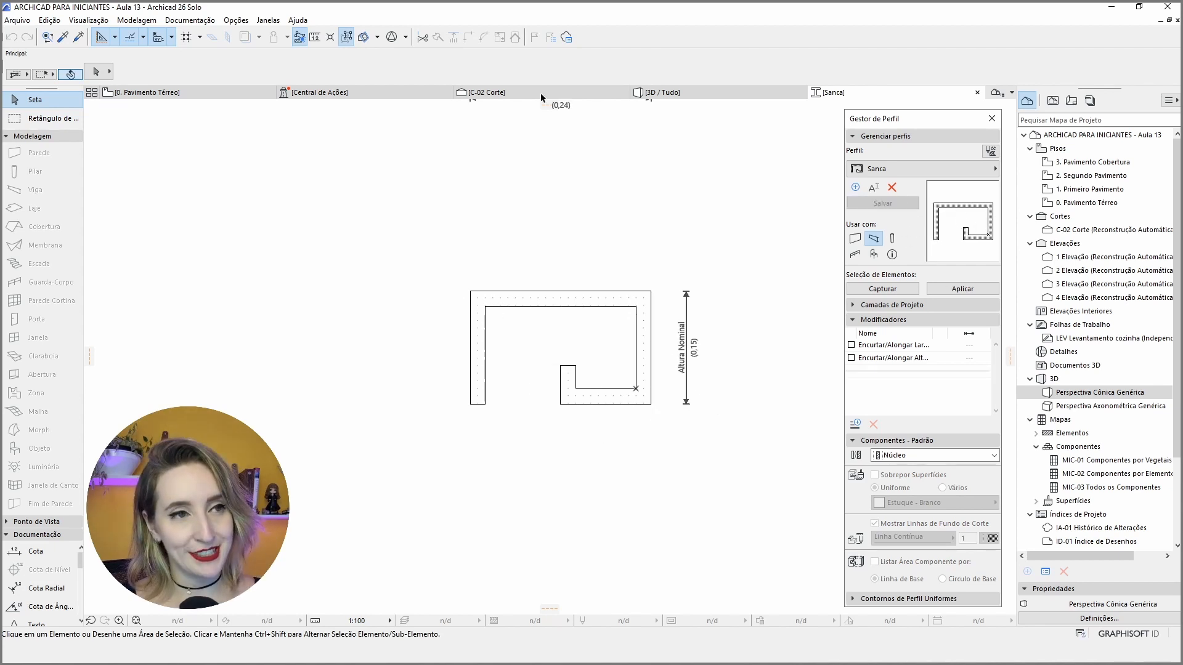
pyautogui.click(688, 91)
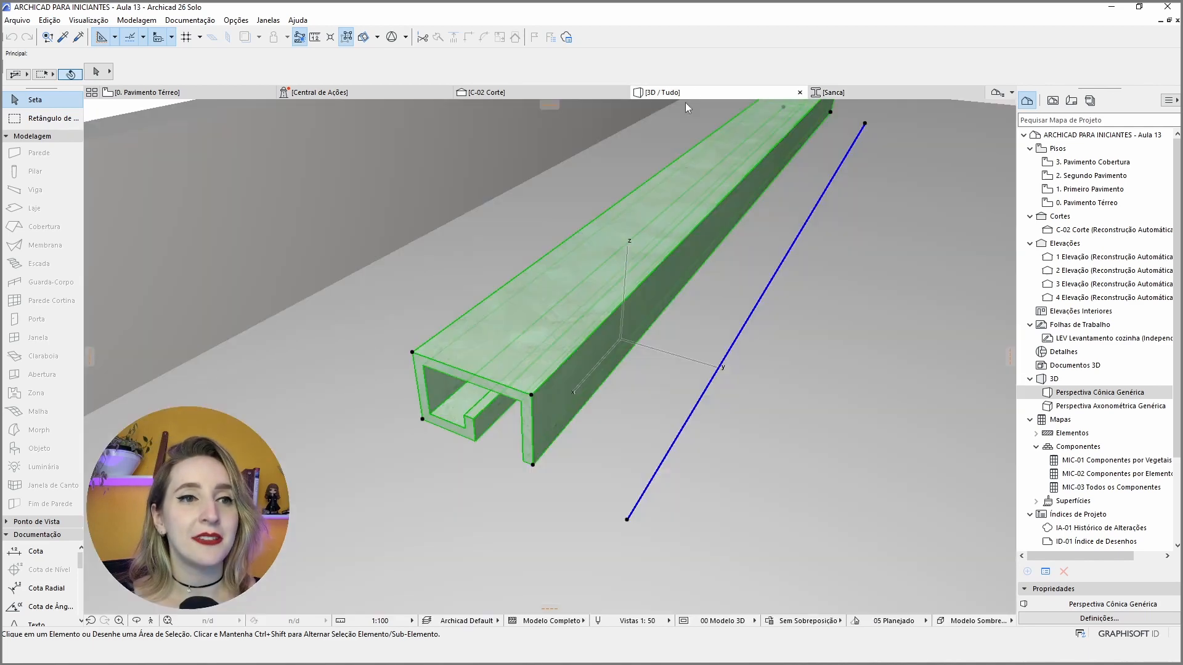
# - Check the updated beam's position against its reference line in 3D and look at the ground floor plan
pyautogui.click(712, 377)
pyautogui.keyDown('shift'); pyautogui.moveTo(750, 406); pyautogui.dragTo(566, 382, button='middle'); pyautogui.keyUp('shift')
pyautogui.click(206, 93)
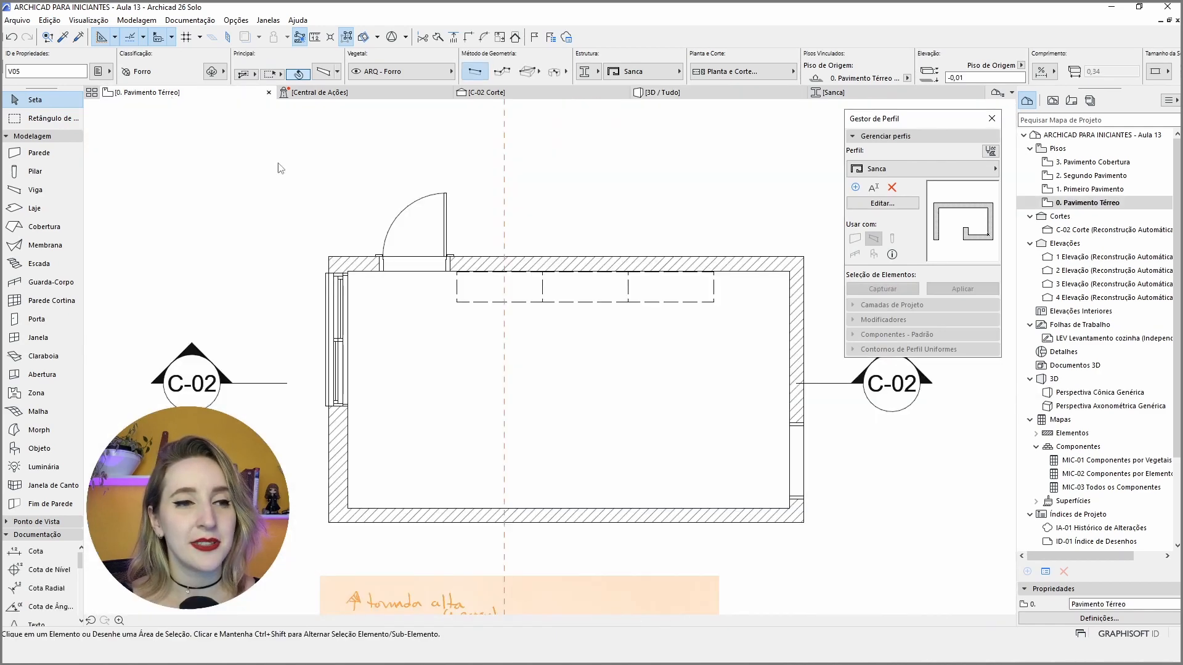
pyautogui.click(665, 92)
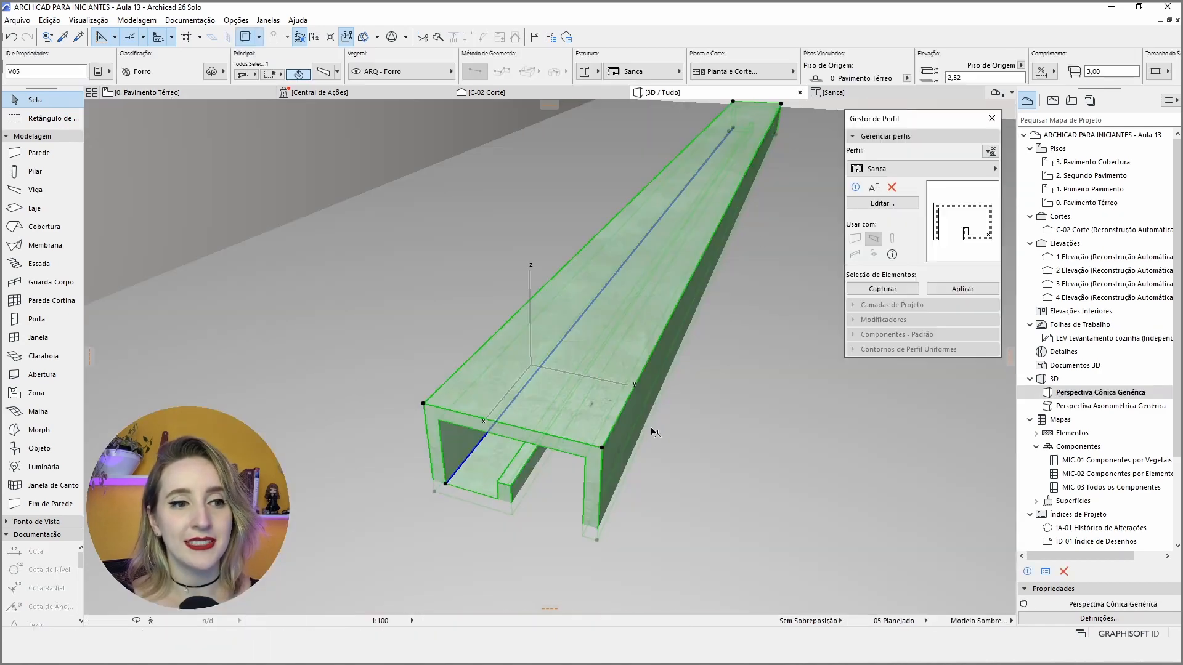
pyautogui.scroll(-5, 620, 424)
pyautogui.keyDown('shift'); pyautogui.moveTo(457, 375); pyautogui.dragTo(491, 342, button='middle'); pyautogui.keyUp('shift')
pyautogui.keyDown('shift'); pyautogui.moveTo(478, 384); pyautogui.dragTo(920, 435, button='middle'); pyautogui.keyUp('shift')
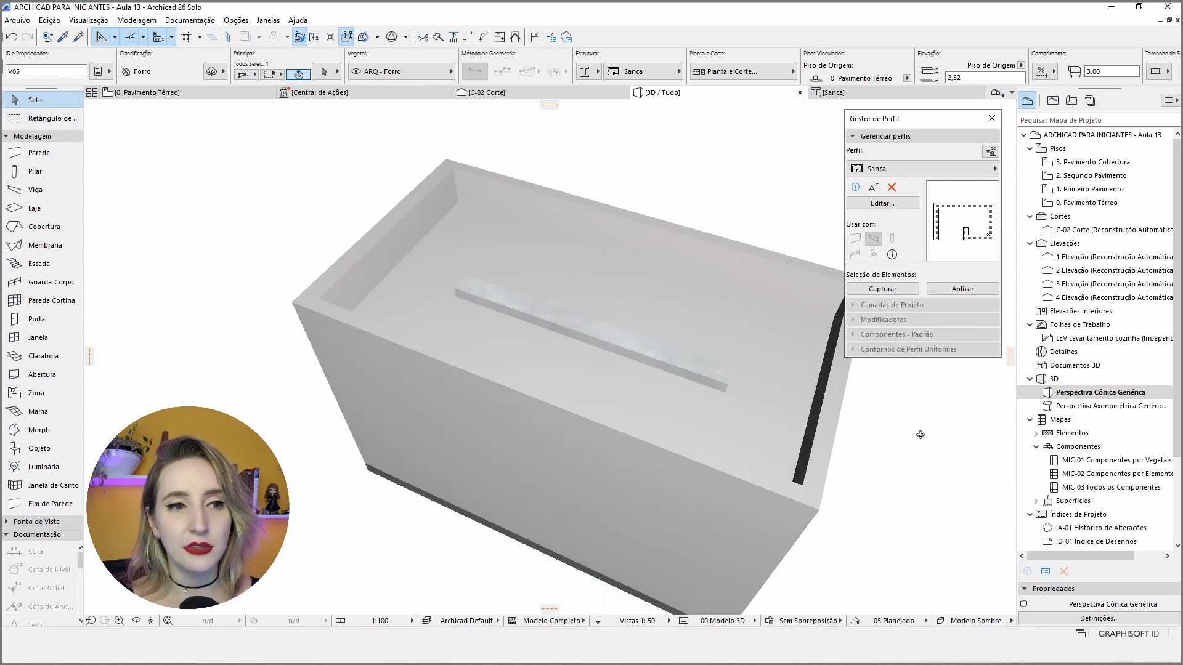
# - Cut a rectangular hole in the ceiling slab along the outline of the Sanca beam
pyautogui.click(691, 301)
pyautogui.keyDown('shift'); pyautogui.moveTo(691, 302); pyautogui.dragTo(629, 338, button='middle'); pyautogui.keyUp('shift')
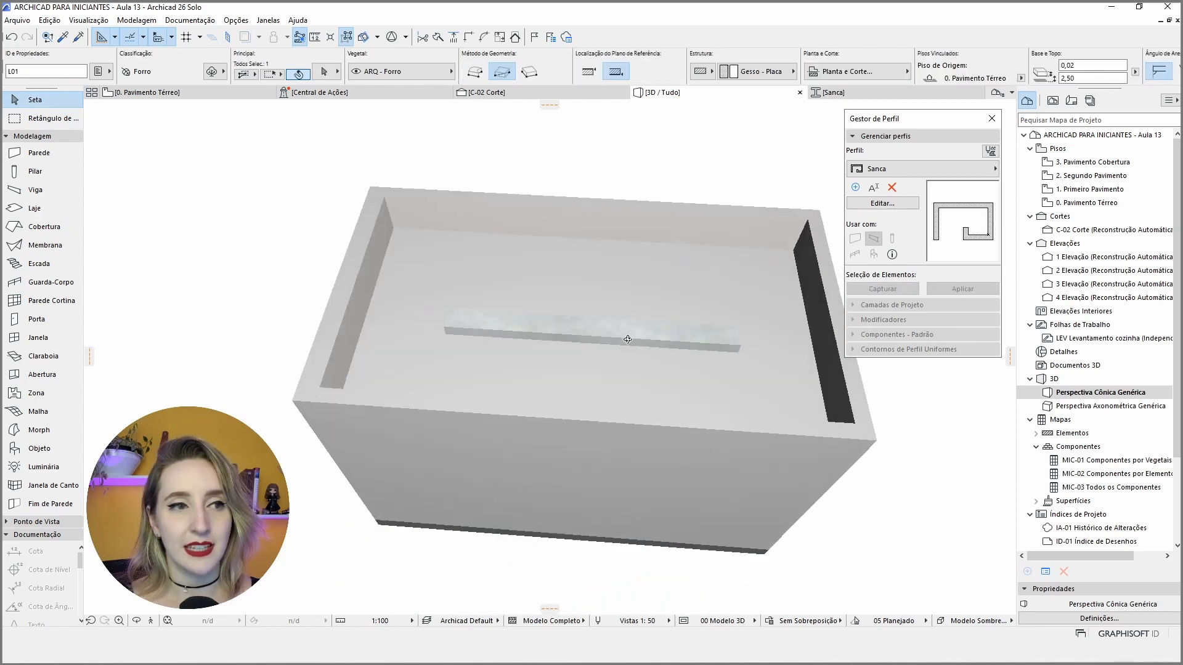
pyautogui.click(390, 233)
pyautogui.click(735, 142)
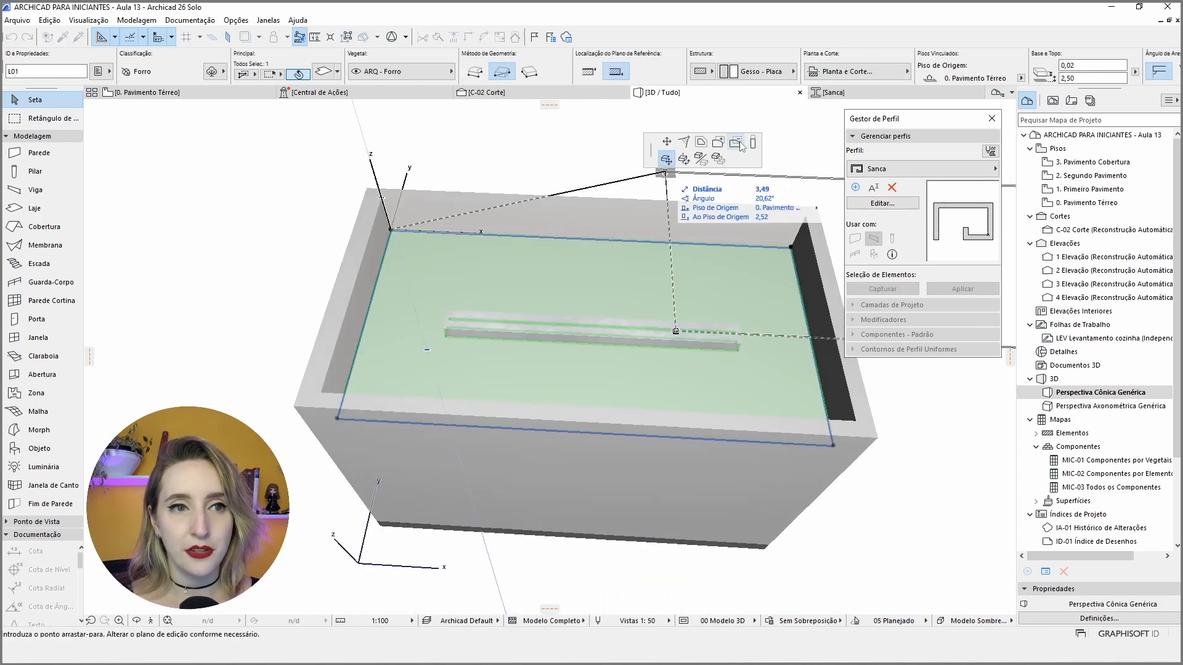
pyautogui.click(444, 334)
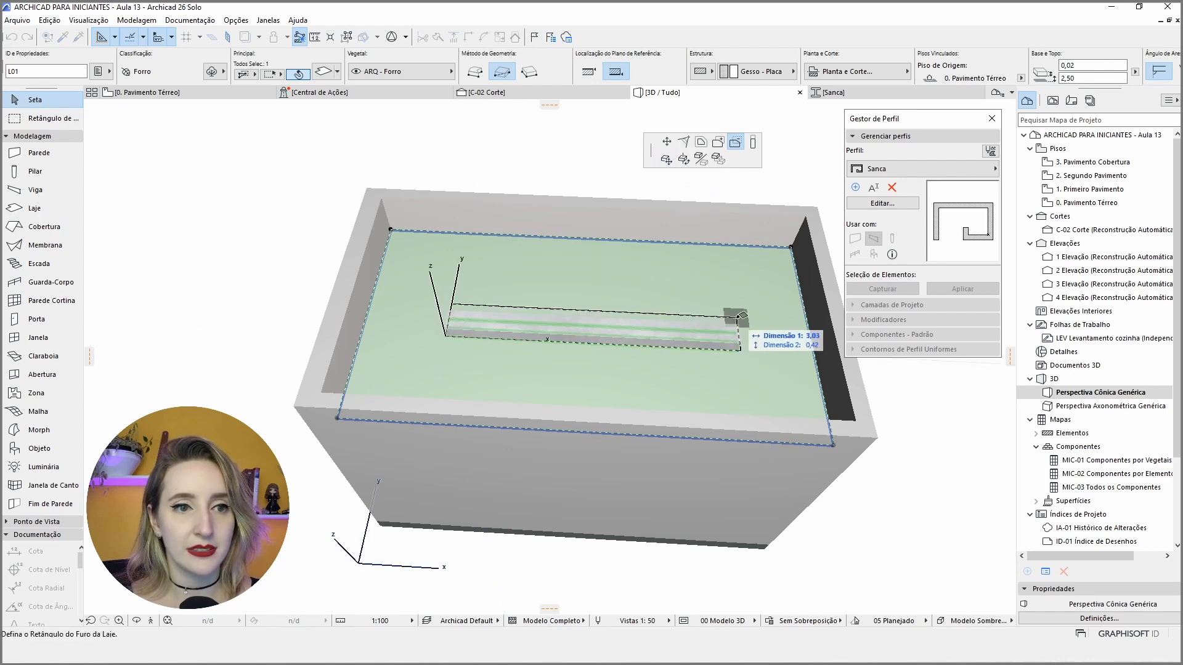
pyautogui.click(736, 332)
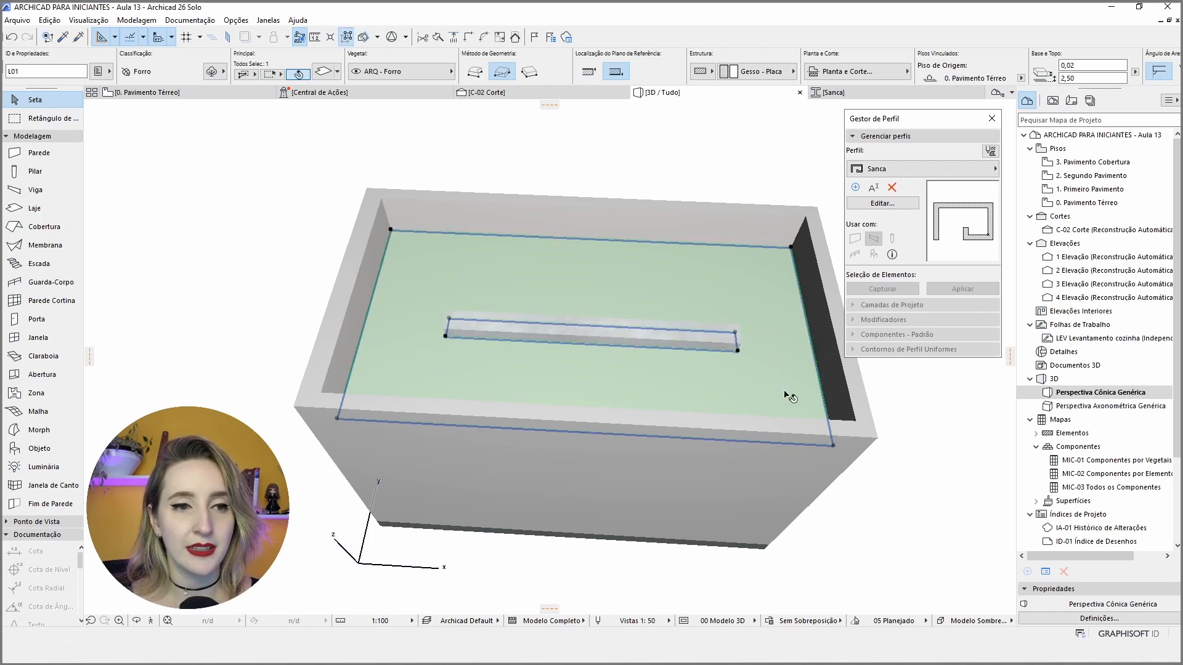
pyautogui.keyDown('shift'); pyautogui.moveTo(785, 395); pyautogui.dragTo(209, 345, button='middle'); pyautogui.keyUp('shift')
pyautogui.click(856, 410)
# - Isolate the Sanca beam and the ceiling slab in 3D and examine the opening from below
pyautogui.keyDown('shift'); pyautogui.moveTo(534, 497); pyautogui.dragTo(708, 474, button='middle'); pyautogui.keyUp('shift')
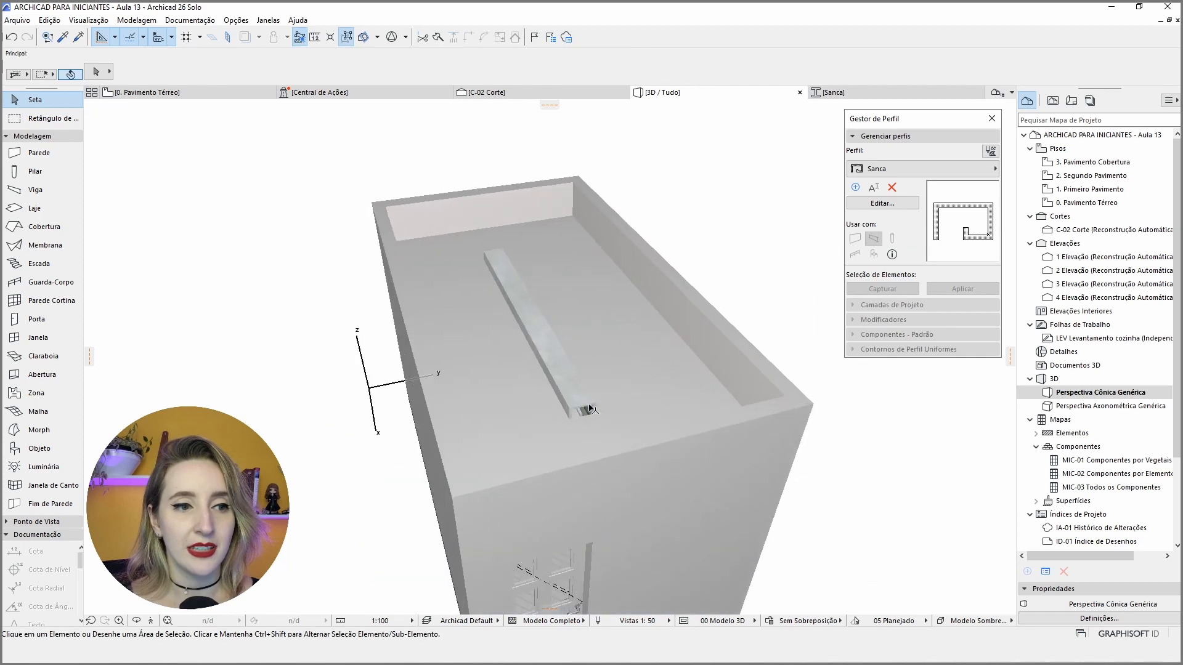
pyautogui.click(589, 409)
pyautogui.keyDown('shift'); pyautogui.click(665, 319); pyautogui.keyUp('shift')
pyautogui.press('F5')
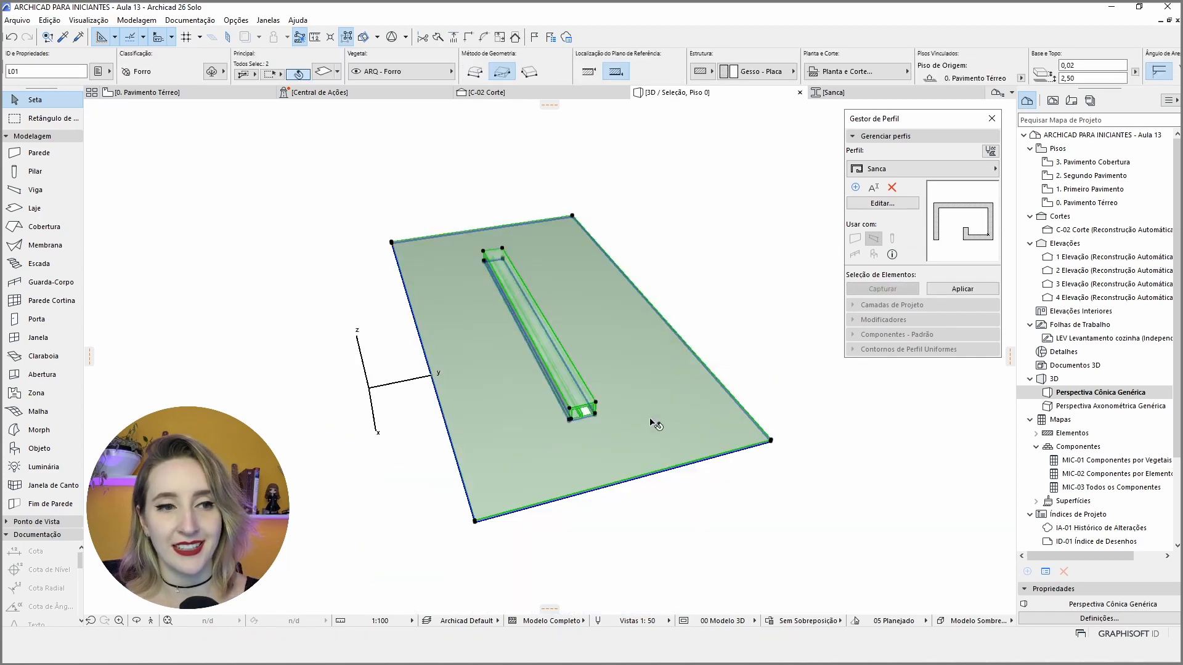
pyautogui.keyDown('shift'); pyautogui.moveTo(650, 422); pyautogui.dragTo(488, 277, button='middle'); pyautogui.keyUp('shift')
pyautogui.press('Escape')
pyautogui.keyDown('shift'); pyautogui.moveTo(649, 312); pyautogui.dragTo(785, 231, button='middle'); pyautogui.keyUp('shift')
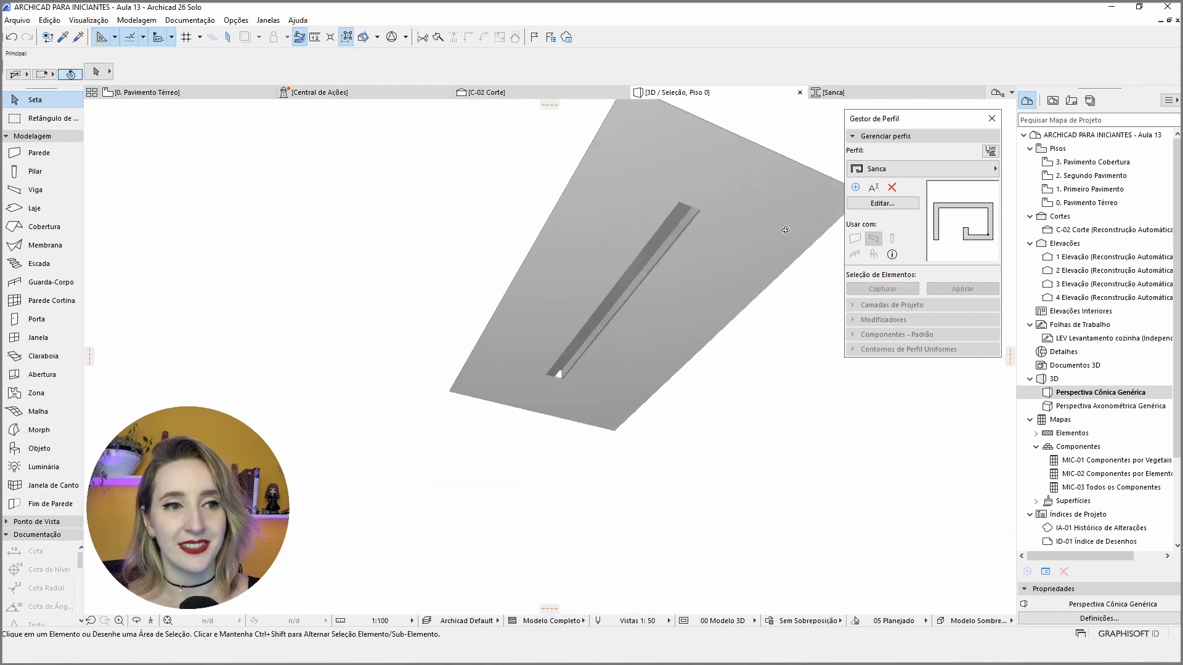
pyautogui.scroll(5, 668, 245)
pyautogui.keyDown('shift'); pyautogui.moveTo(733, 293); pyautogui.dragTo(504, 321, button='middle'); pyautogui.keyUp('shift')
# - Override the Sanca beam's surfaces with Pintura - Branco Polido
pyautogui.scroll(-10, 869, 65)
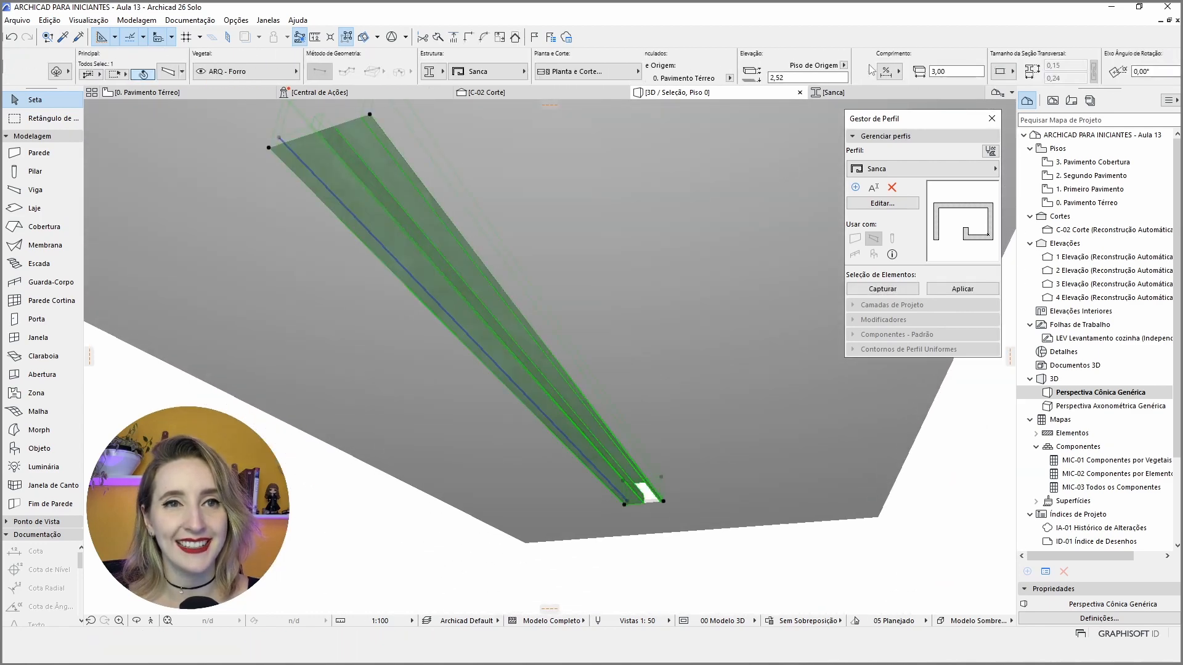
pyautogui.scroll(-5, 919, 73)
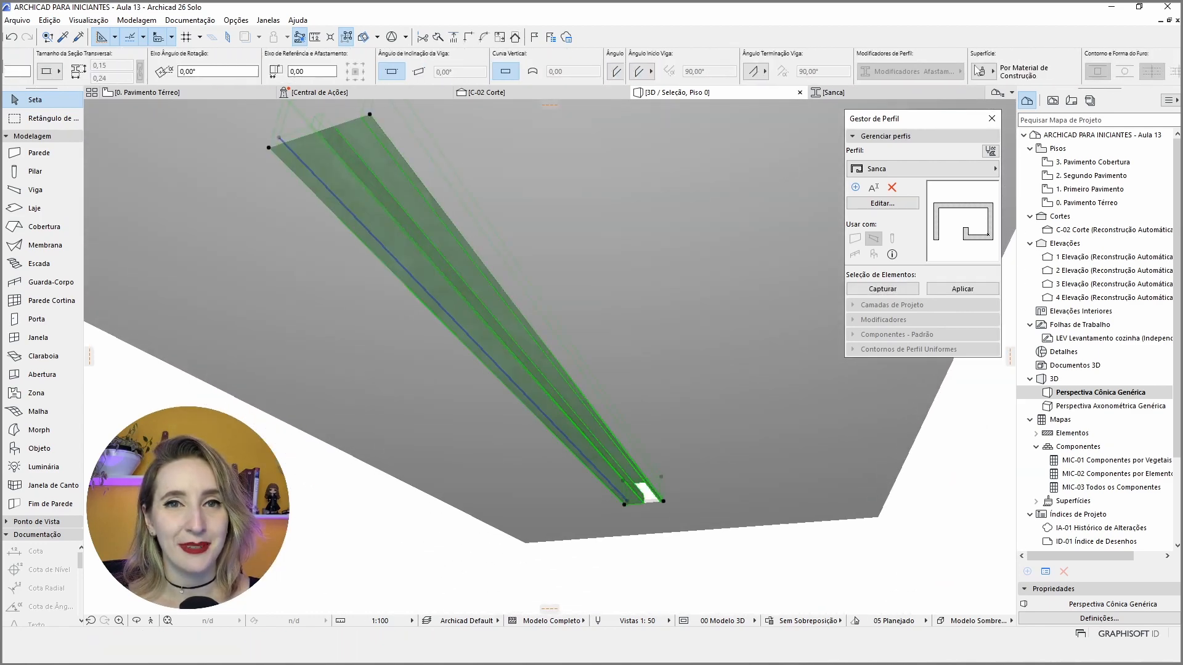
pyautogui.click(876, 74)
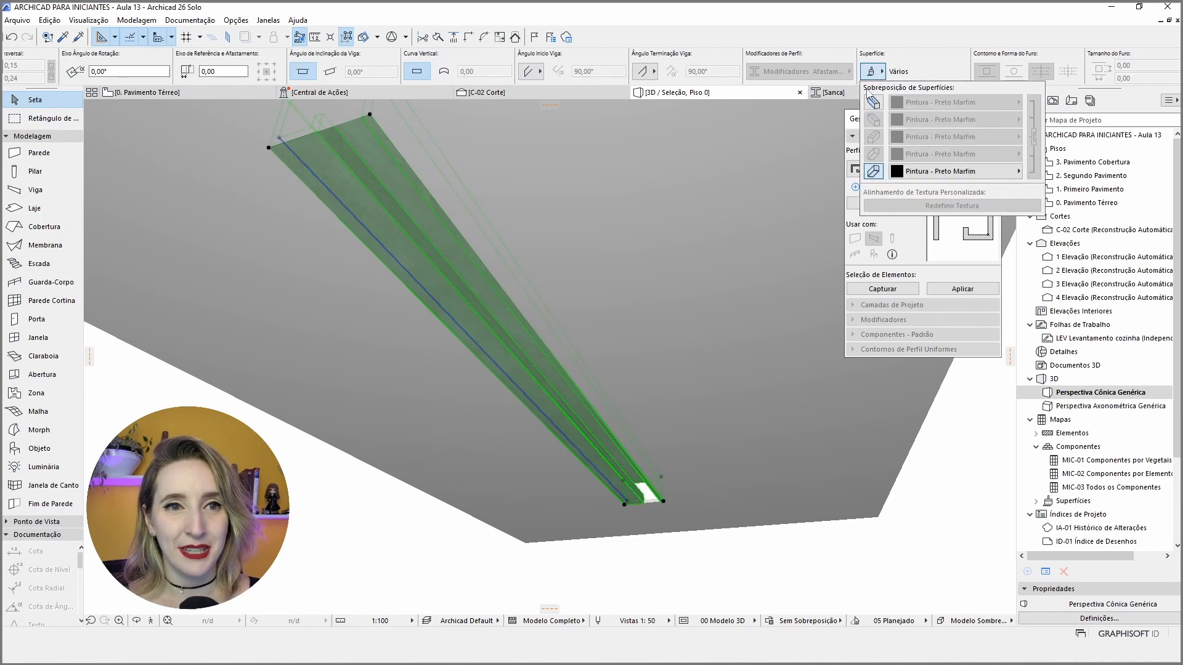
pyautogui.click(873, 103)
pyautogui.click(968, 107)
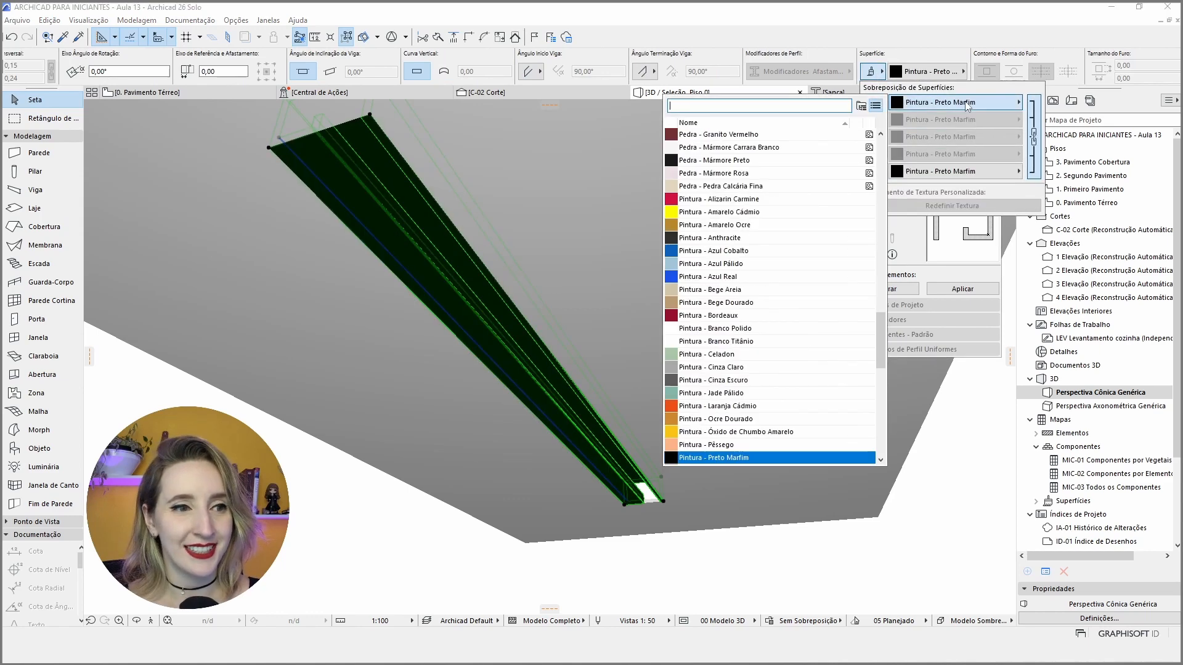
pyautogui.click(744, 330)
pyautogui.click(949, 499)
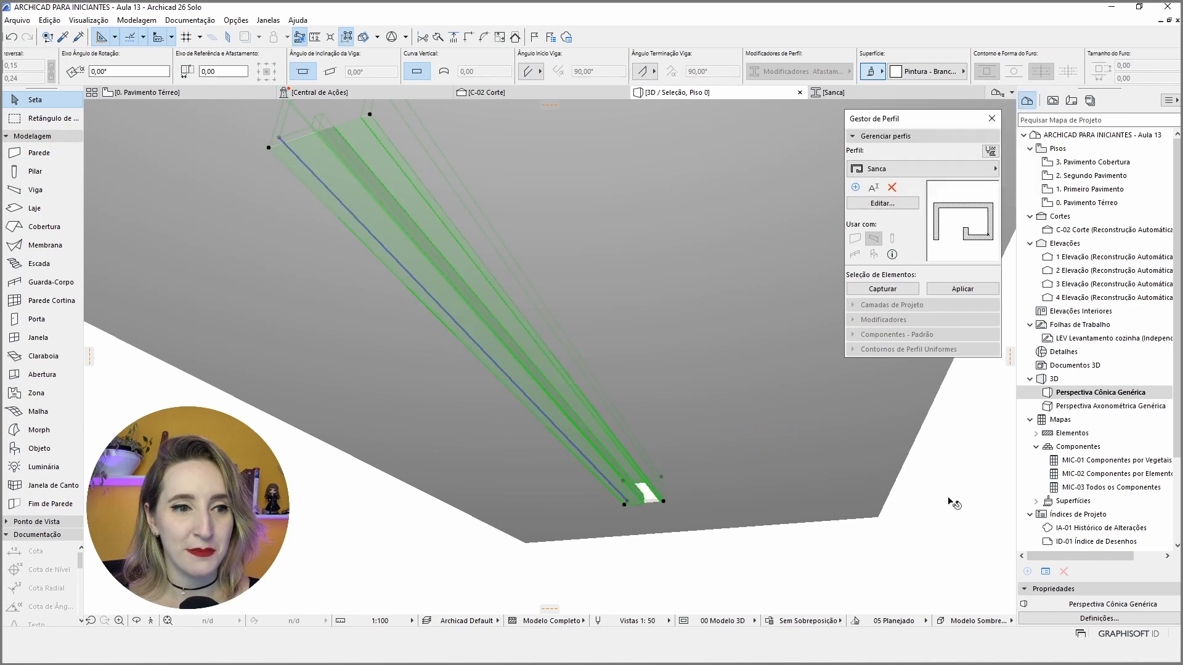
pyautogui.click(949, 499)
# - Draw a vertical section line across the ground floor plan through the Sanca beam, reusing the C-02 section's settings
pyautogui.keyDown('shift'); pyautogui.moveTo(627, 419); pyautogui.dragTo(229, 175, button='middle'); pyautogui.keyUp('shift')
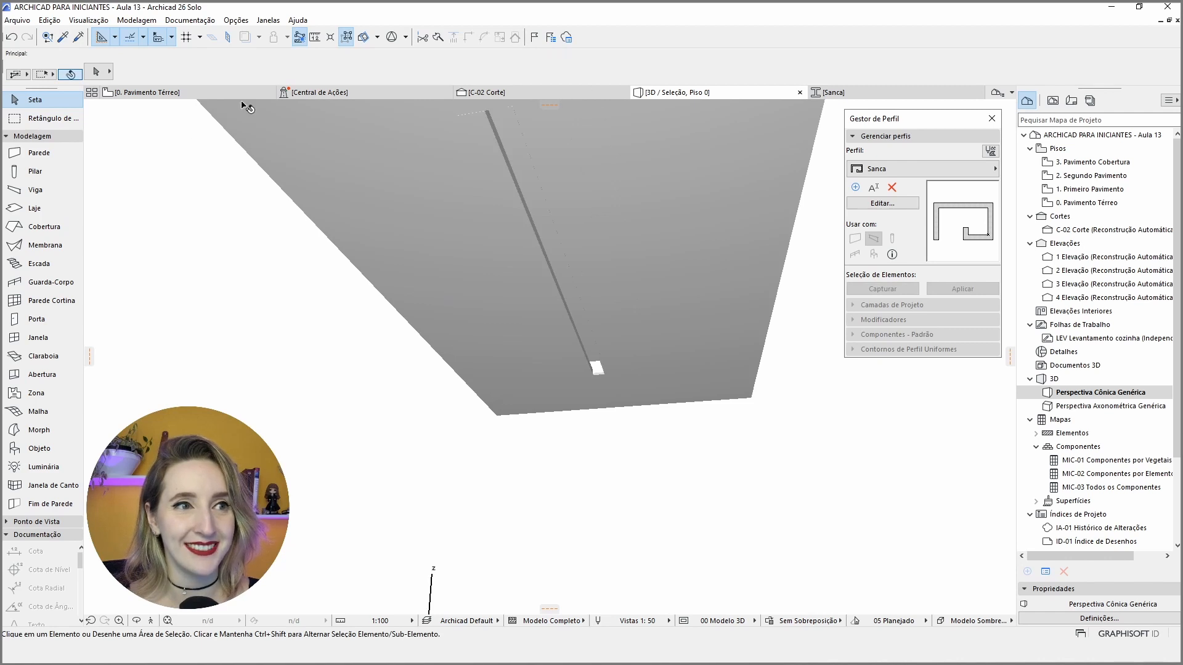
pyautogui.click(141, 92)
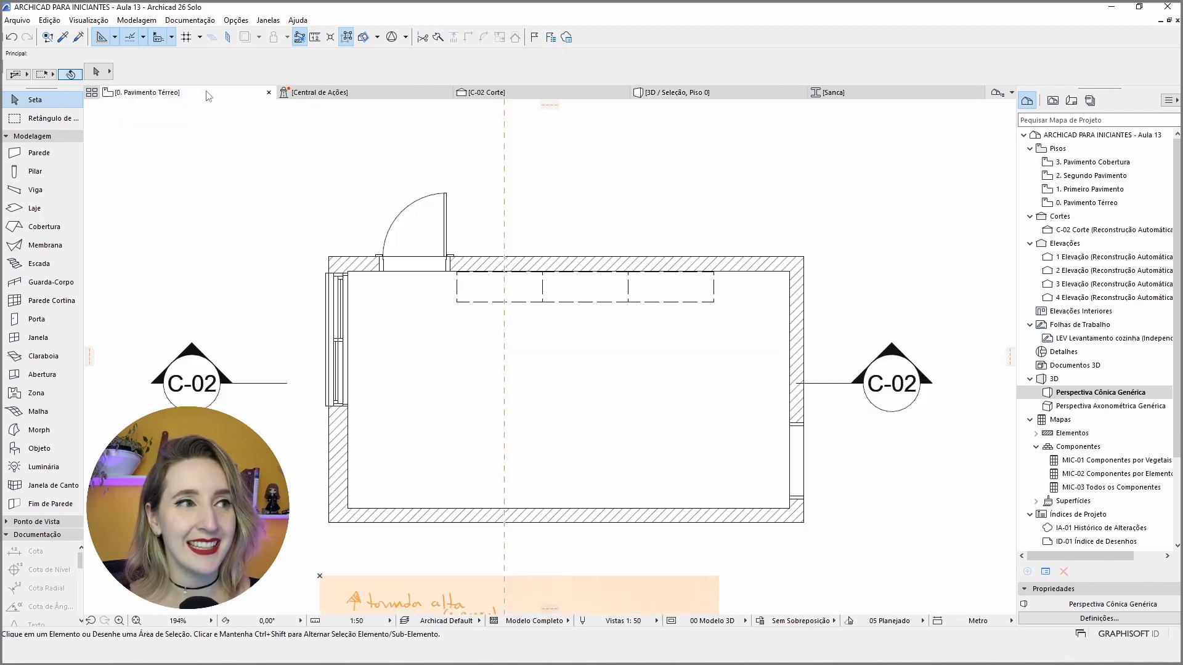
pyautogui.keyDown('alt'); pyautogui.click(836, 386); pyautogui.keyUp('alt')
pyautogui.click(659, 178)
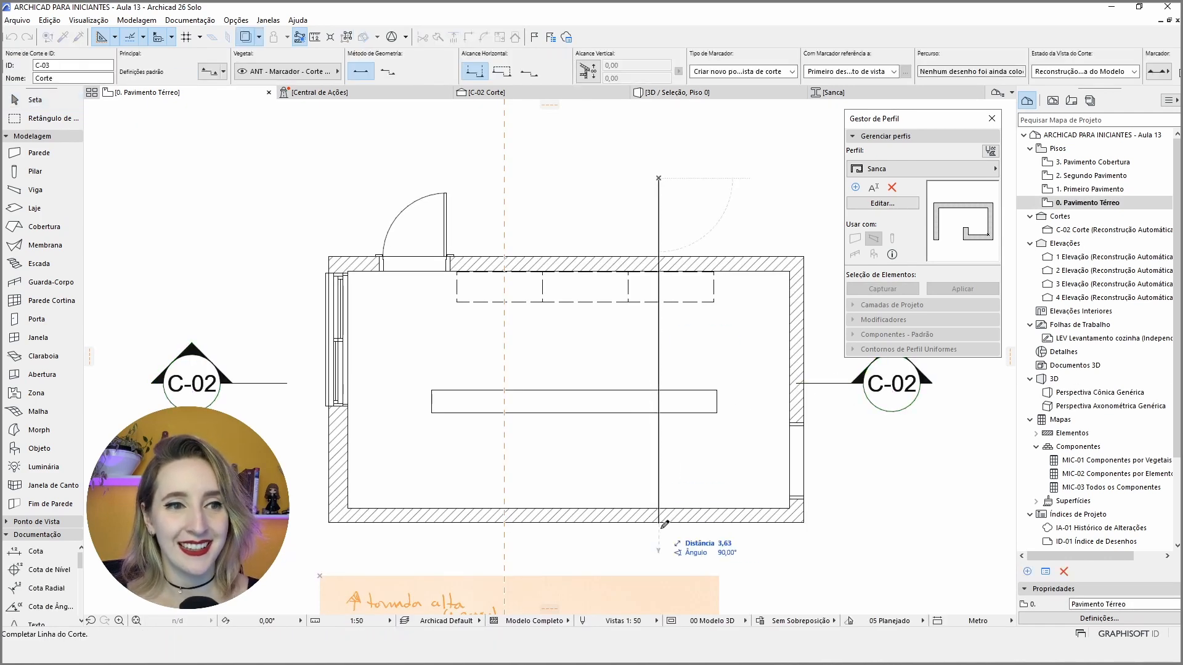
pyautogui.click(658, 553)
pyautogui.click(654, 367)
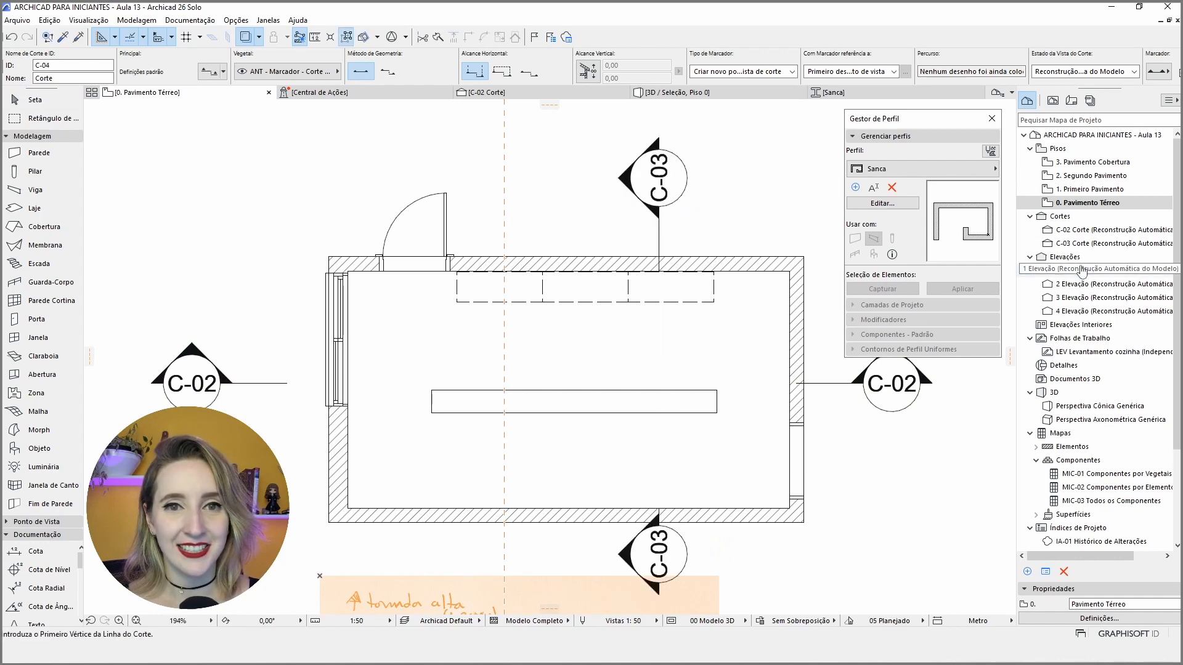
# - Open the new section view and examine the junction between the Sanca beam and the ceiling slab
pyautogui.click(1090, 245)
pyautogui.doubleClick(1090, 244)
pyautogui.scroll(5, 507, 382)
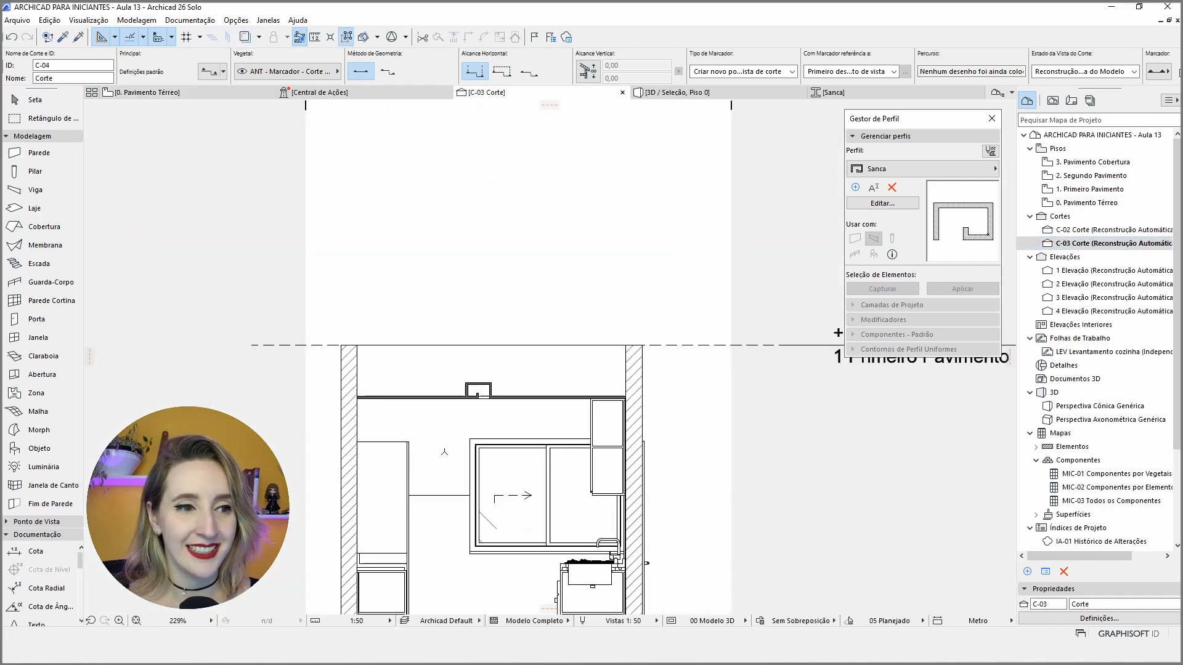
pyautogui.click(53, 100)
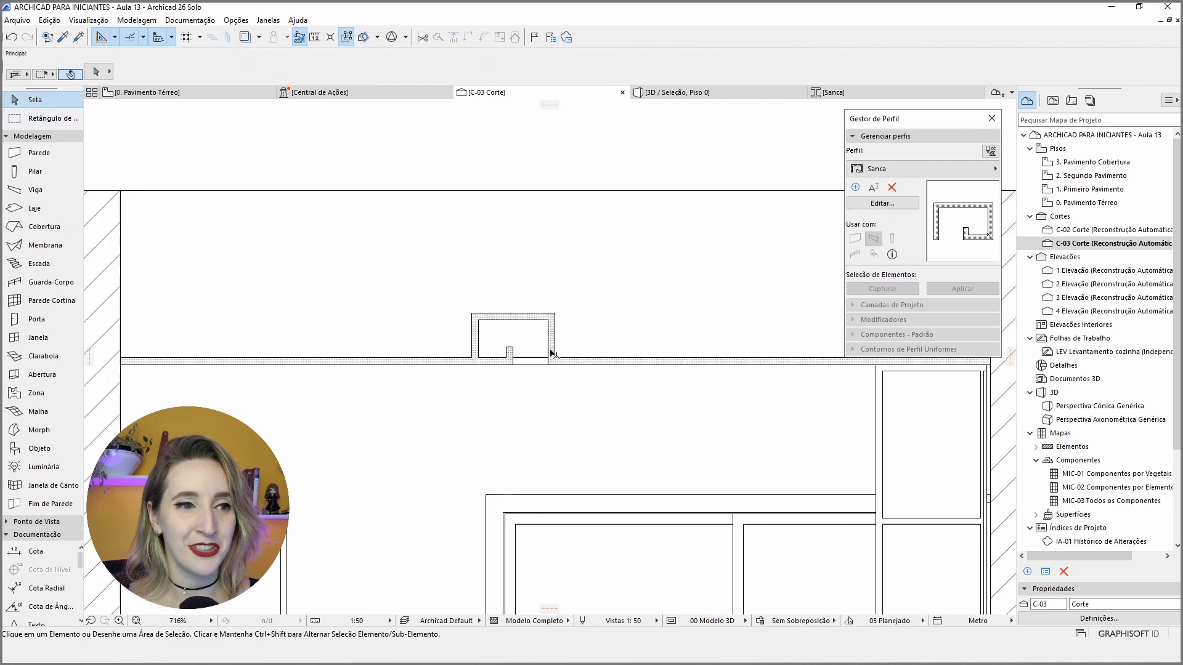
pyautogui.scroll(5, 530, 360)
pyautogui.click(614, 308)
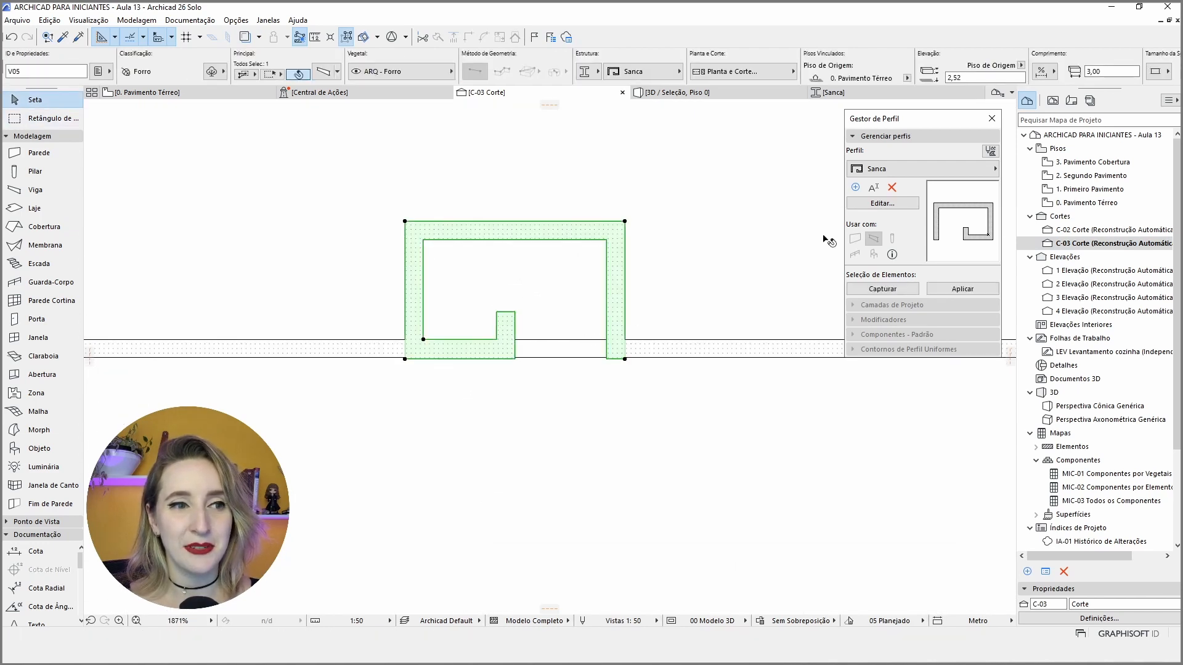
pyautogui.scroll(8, 403, 360)
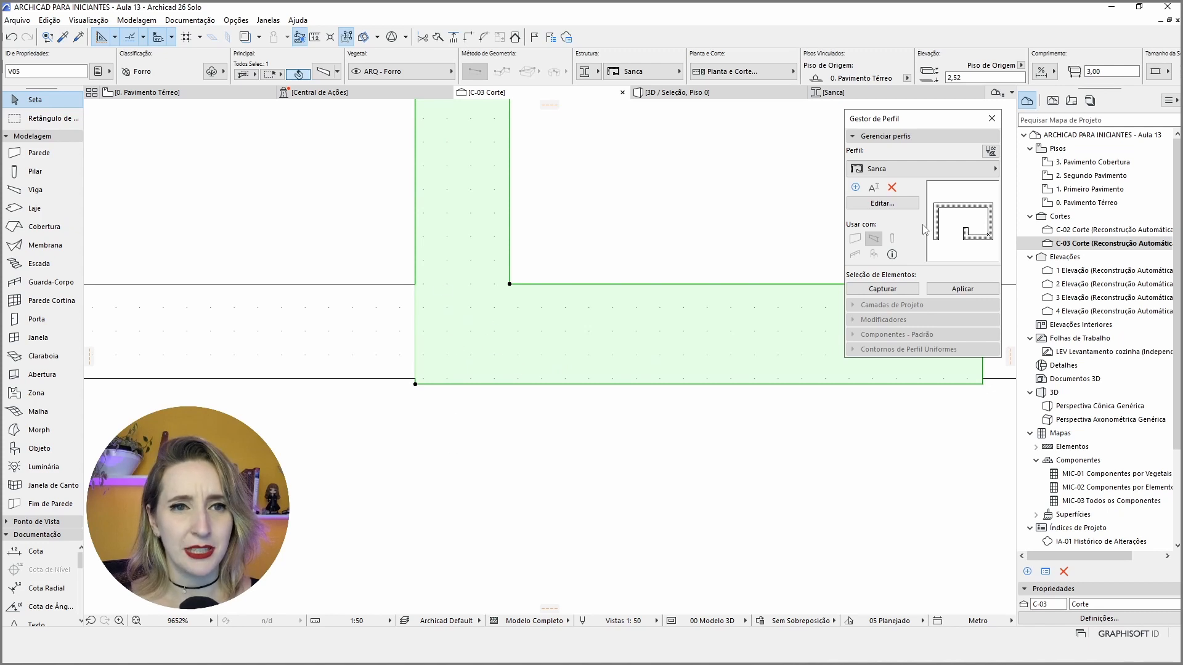
# - Open the Sanca profile for editing and place a horizontal guide line 0.02 m below the lower lip's inner edge
pyautogui.click(912, 206)
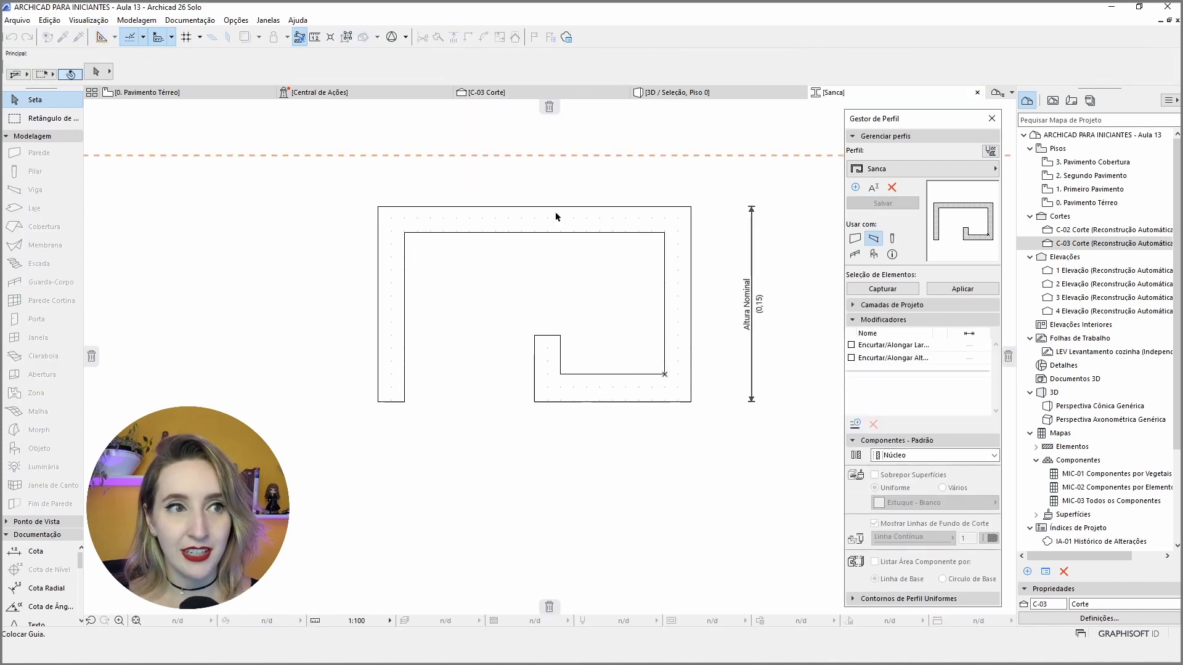
pyautogui.click(588, 375)
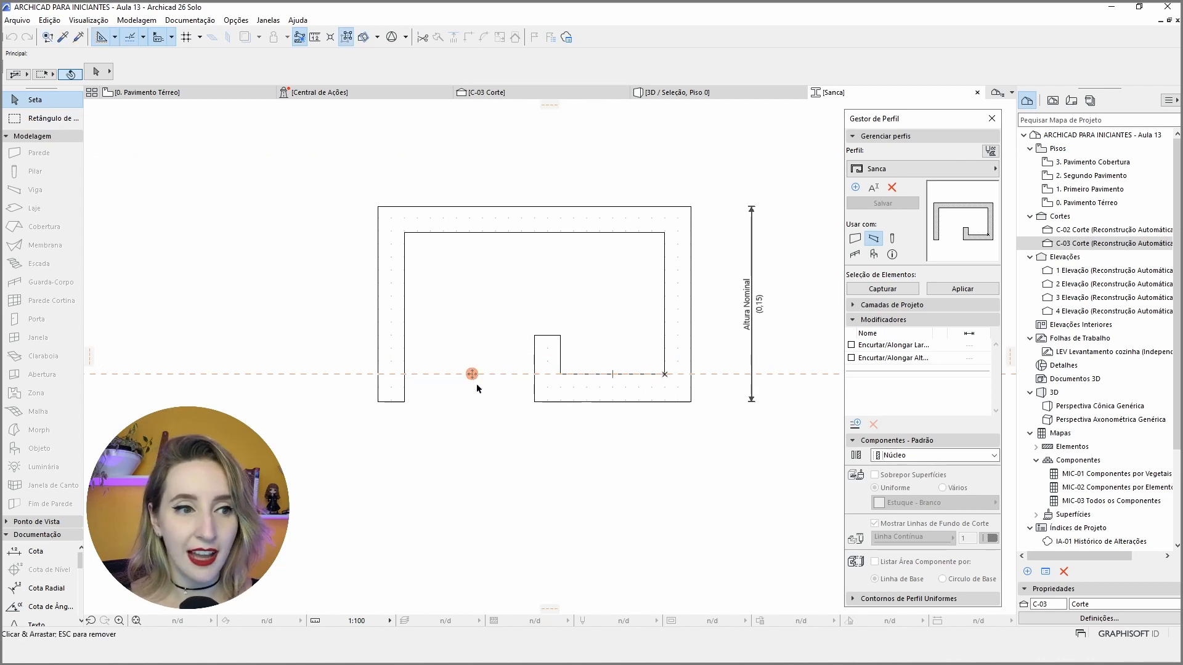
pyautogui.moveTo(473, 375); pyautogui.dragTo(543, 403)
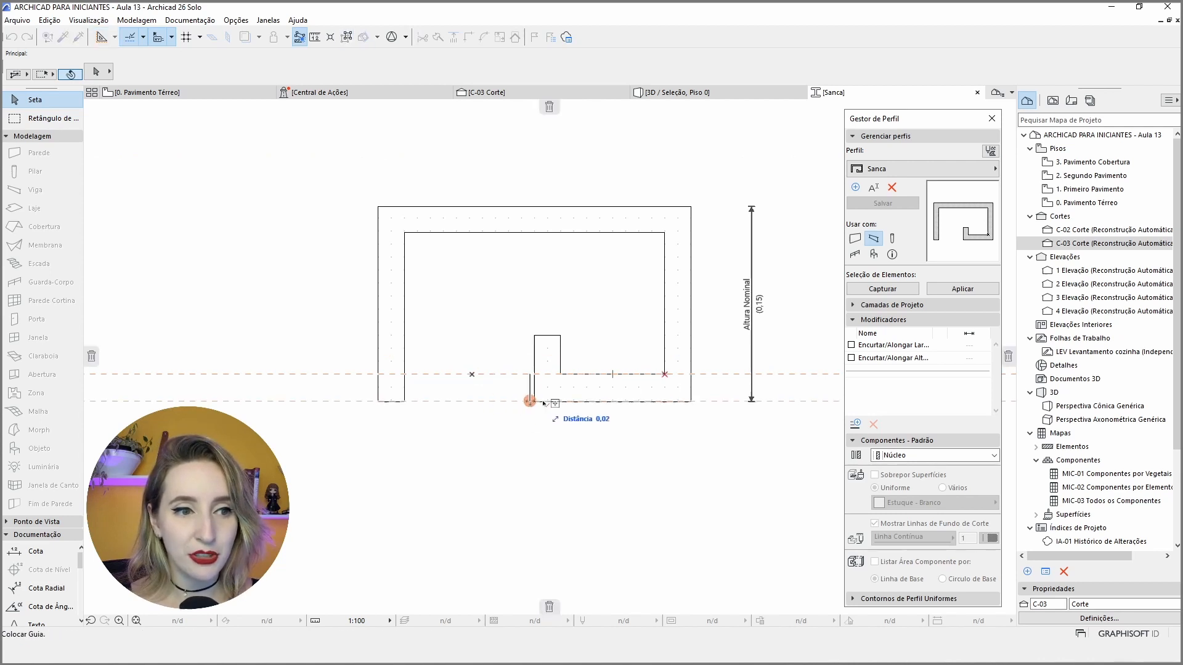
pyautogui.click(483, 402)
# - Offset the bottom edge of the Sanca profile's lower lip up to the guide line
pyautogui.scroll(3, 595, 401)
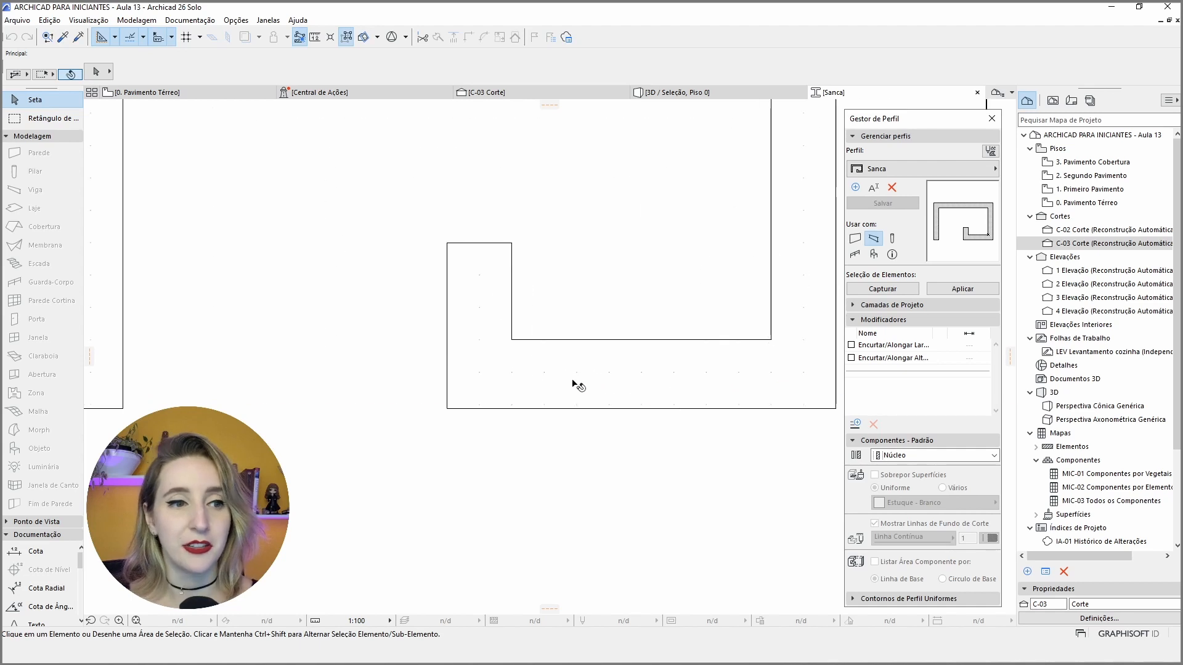
pyautogui.click(555, 407)
pyautogui.click(574, 407)
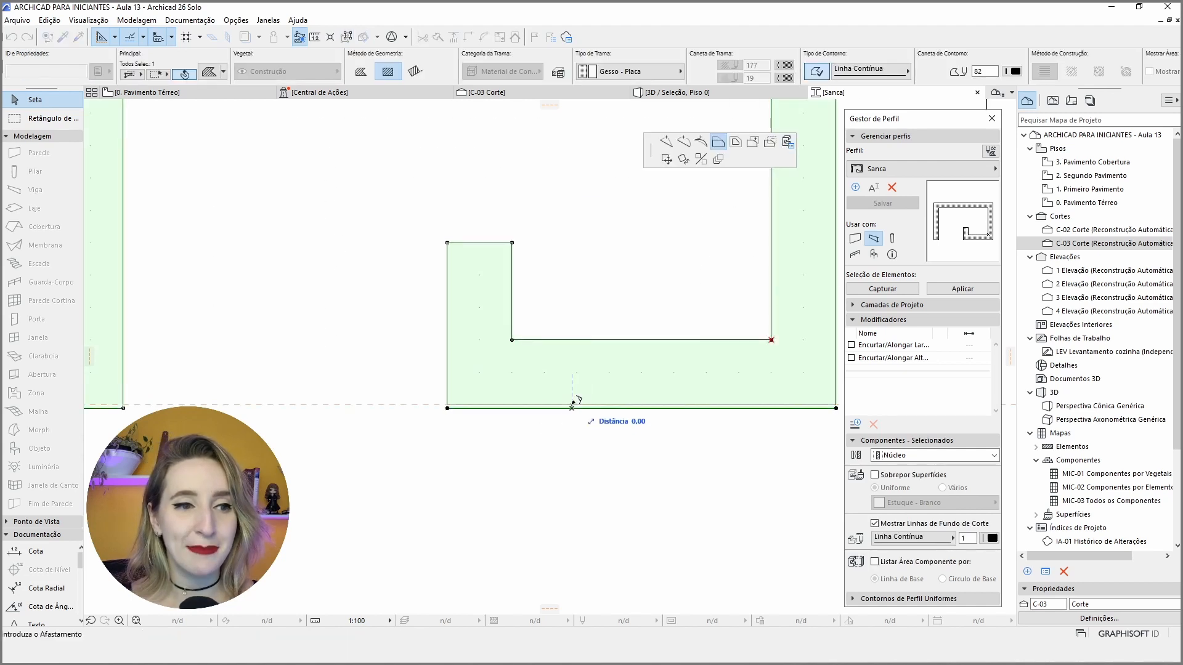
pyautogui.click(571, 404)
# - Offset the bottom edge of the profile's left leg to the same guide line and save the Sanca profile
pyautogui.scroll(-3, 677, 375)
pyautogui.scroll(4, 308, 390)
pyautogui.click(377, 398)
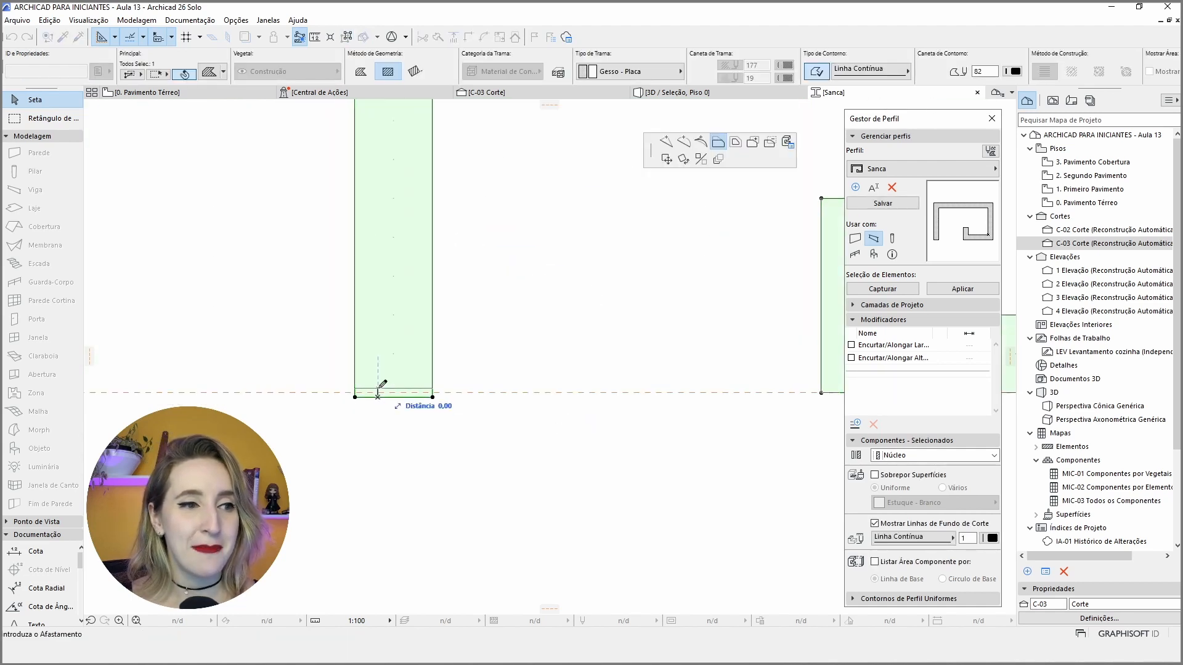
pyautogui.click(378, 393)
pyautogui.click(515, 338)
pyautogui.scroll(-4, 515, 338)
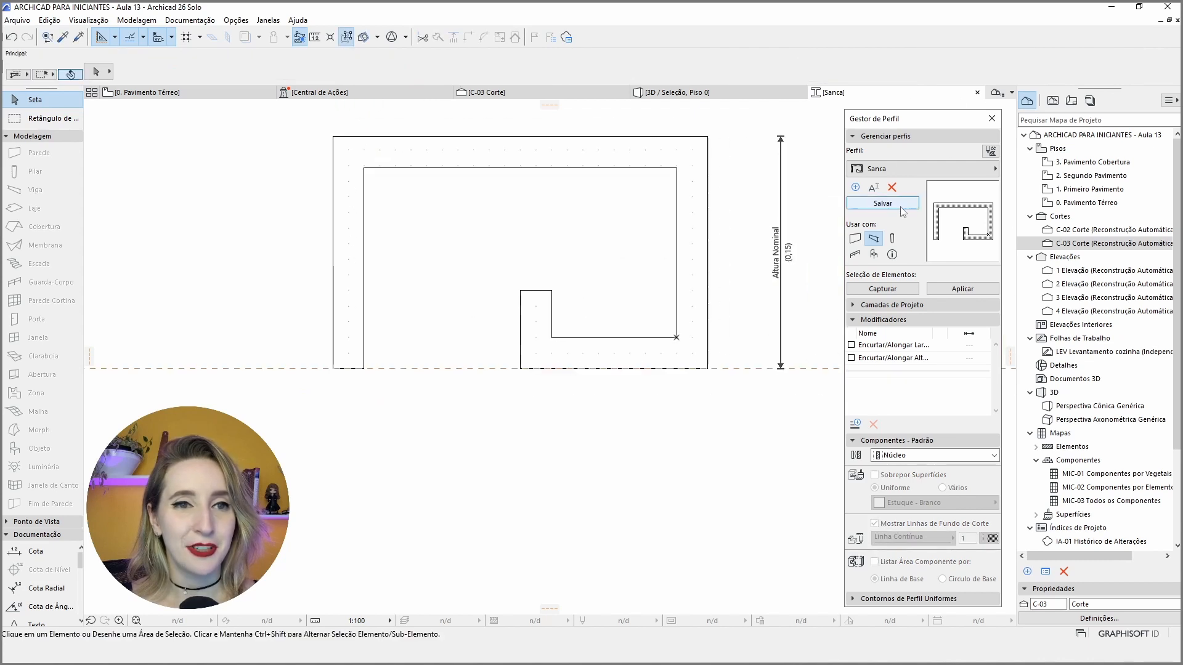
# - Check in the C-03 section how the updated Sanca profile aligns with the ceiling slab's underside
pyautogui.click(514, 92)
pyautogui.scroll(-10, 370, 364)
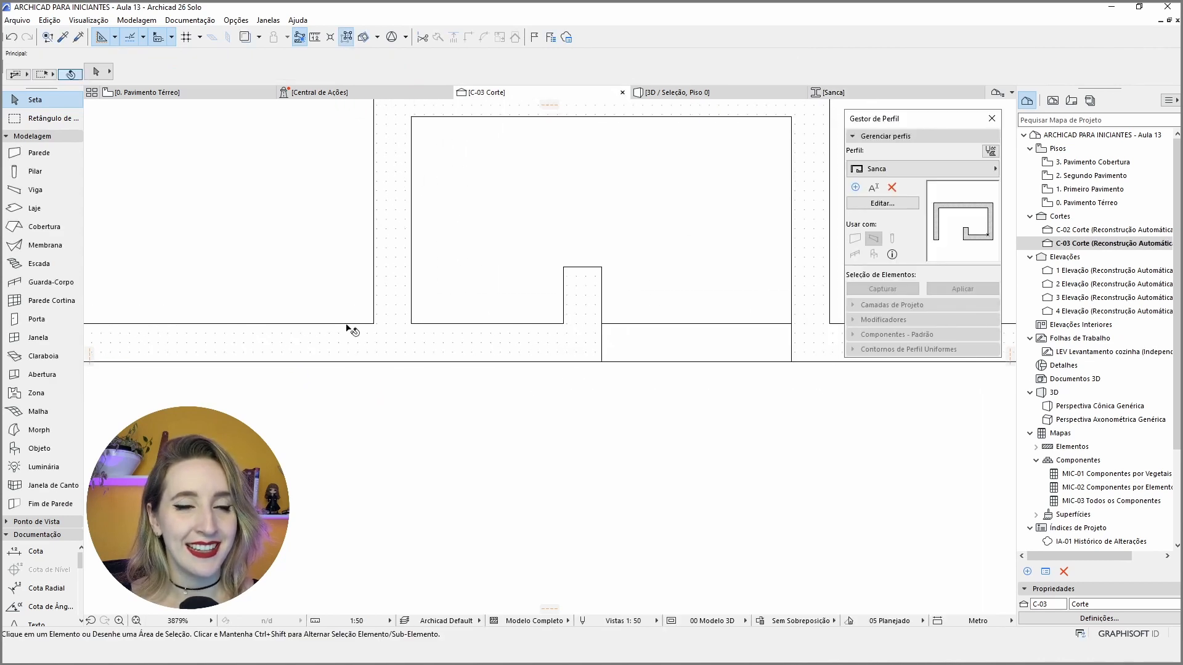
pyautogui.scroll(3, 491, 312)
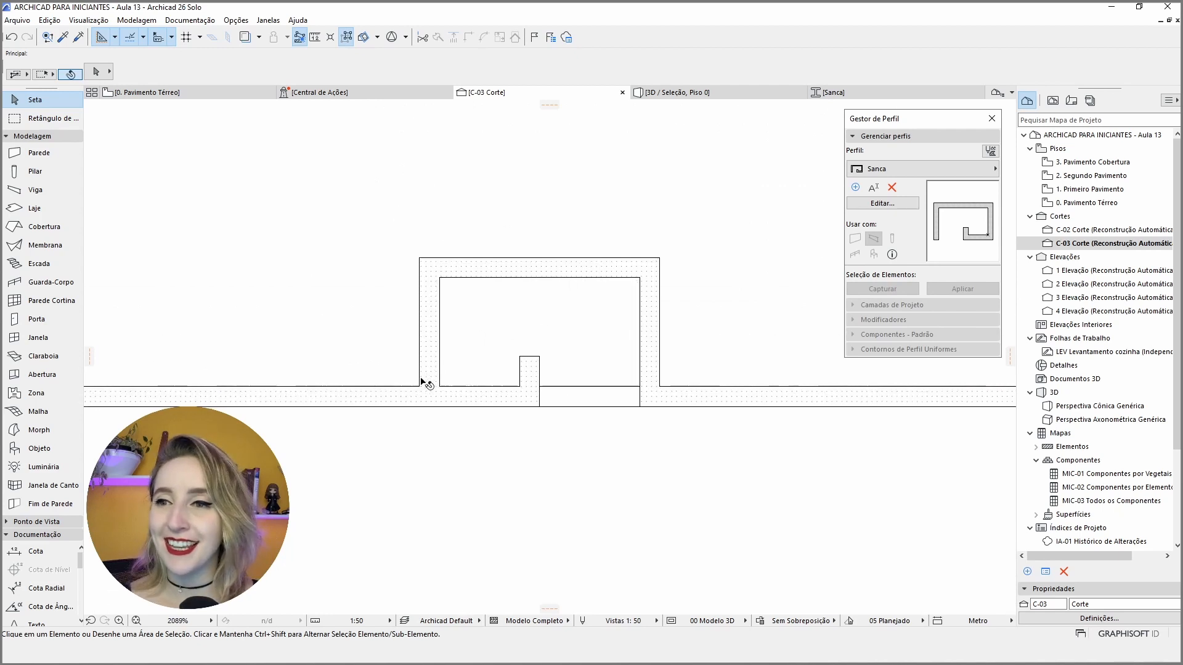
pyautogui.moveTo(516, 355); pyautogui.dragTo(532, 316, button='middle')
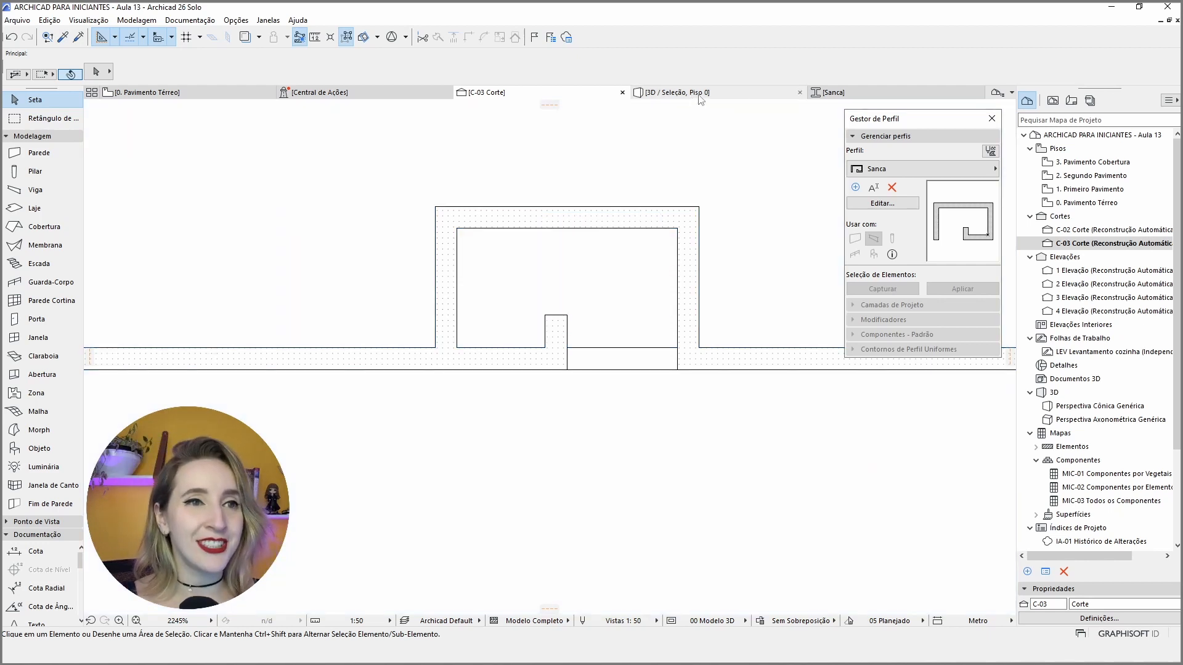
# - View the Sanca beam and the ceiling slab in 3D from above
pyautogui.click(693, 94)
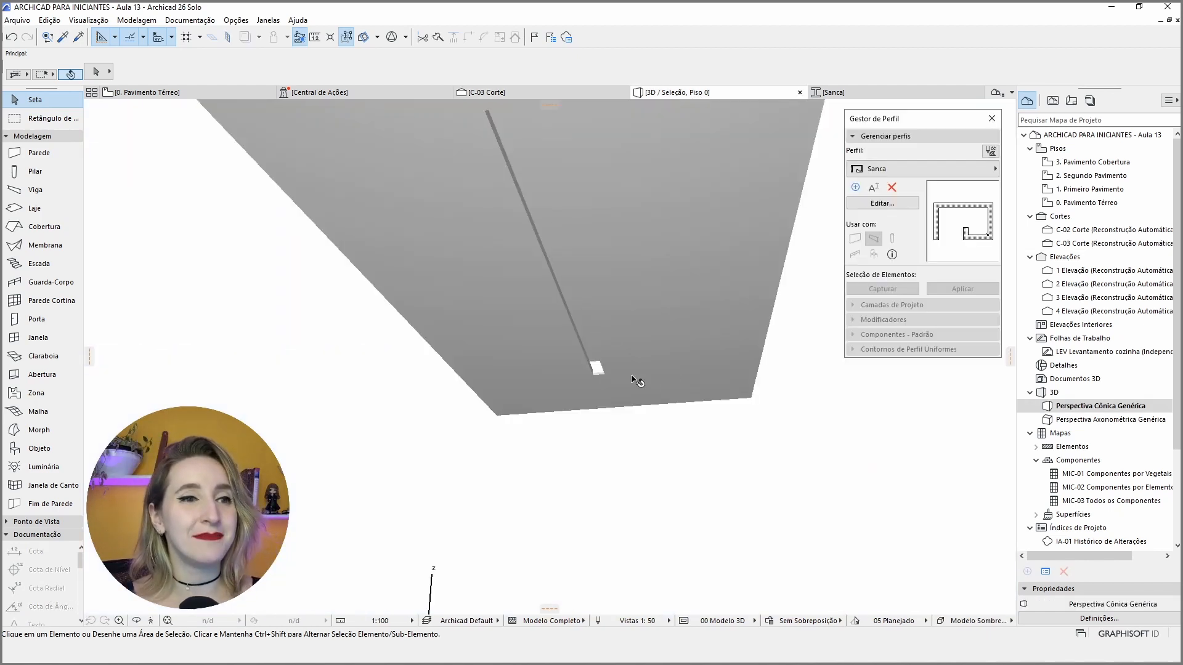
pyautogui.keyDown('shift'); pyautogui.moveTo(516, 423); pyautogui.dragTo(613, 393, button='middle'); pyautogui.keyUp('shift')
pyautogui.scroll(3, 506, 354)
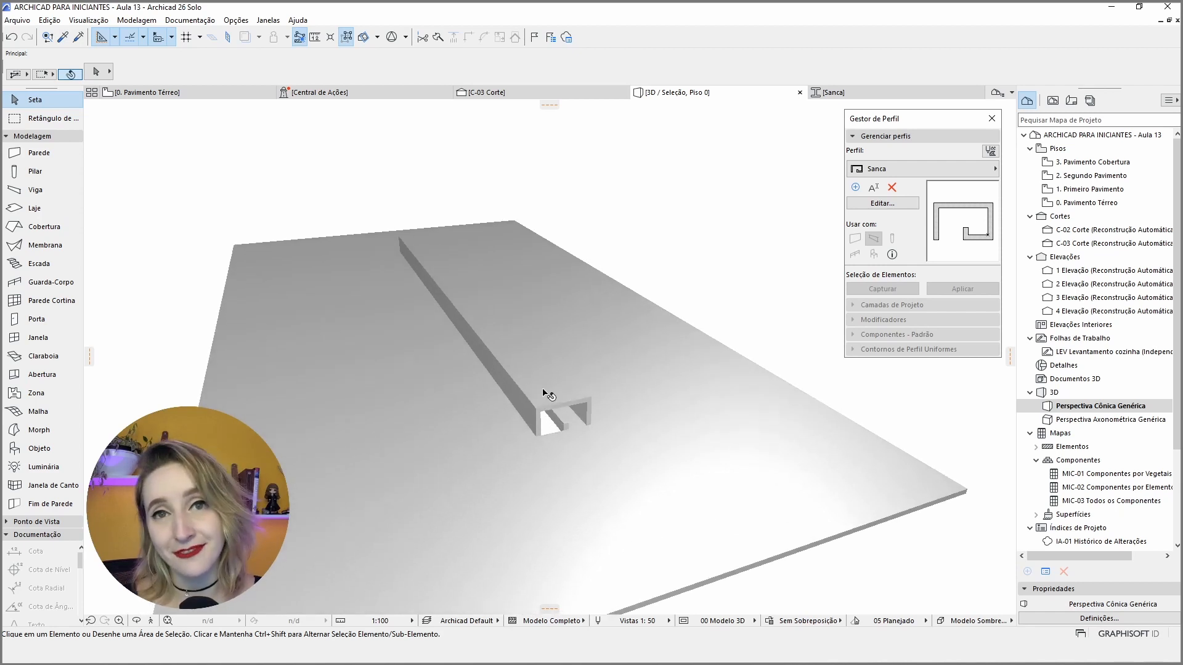